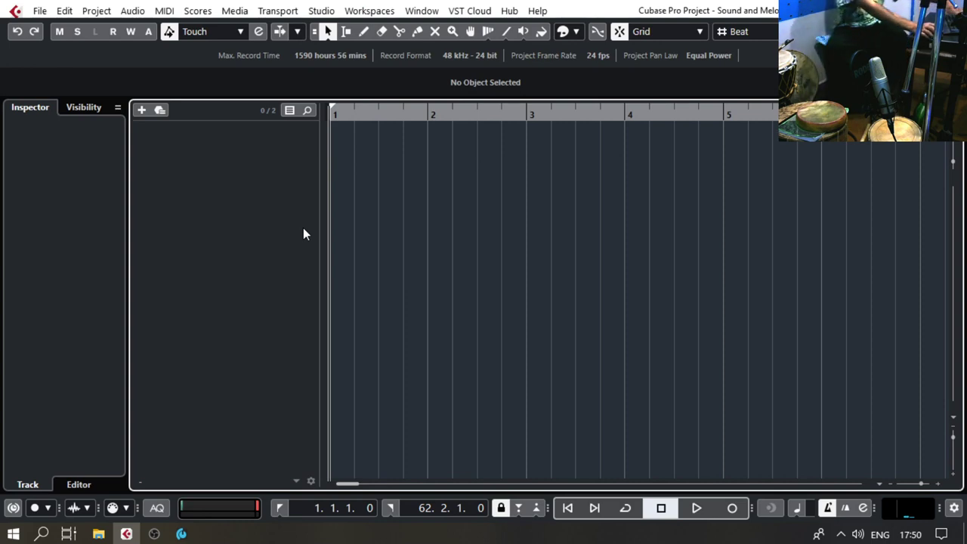
Start adding a new audio track and set its audio input to the Stereo In bus.
right_click(303, 234)
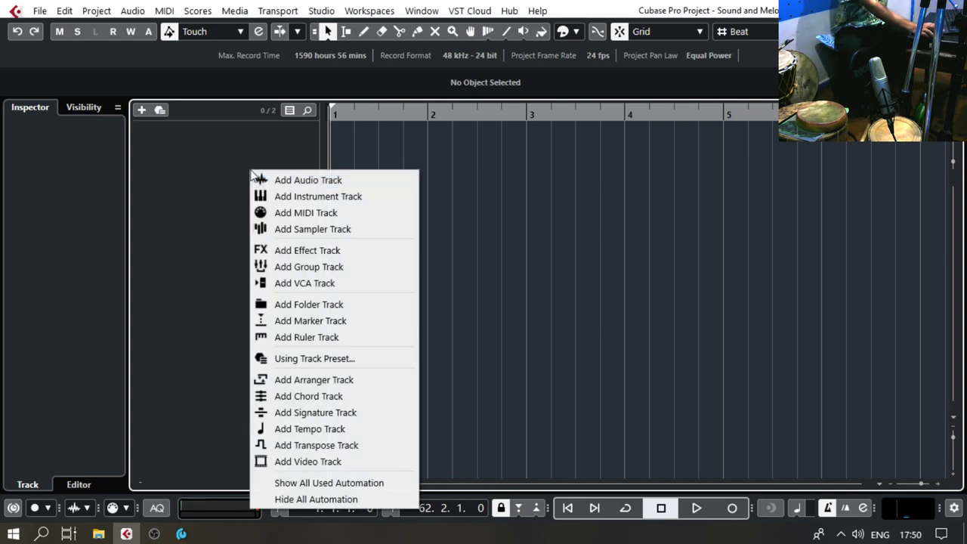
click(312, 183)
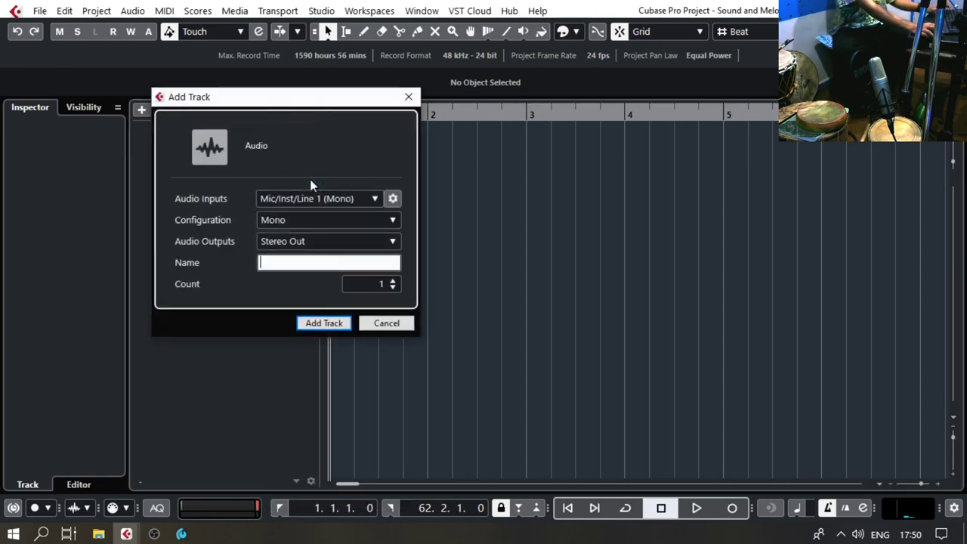
drag(307, 99, 532, 99)
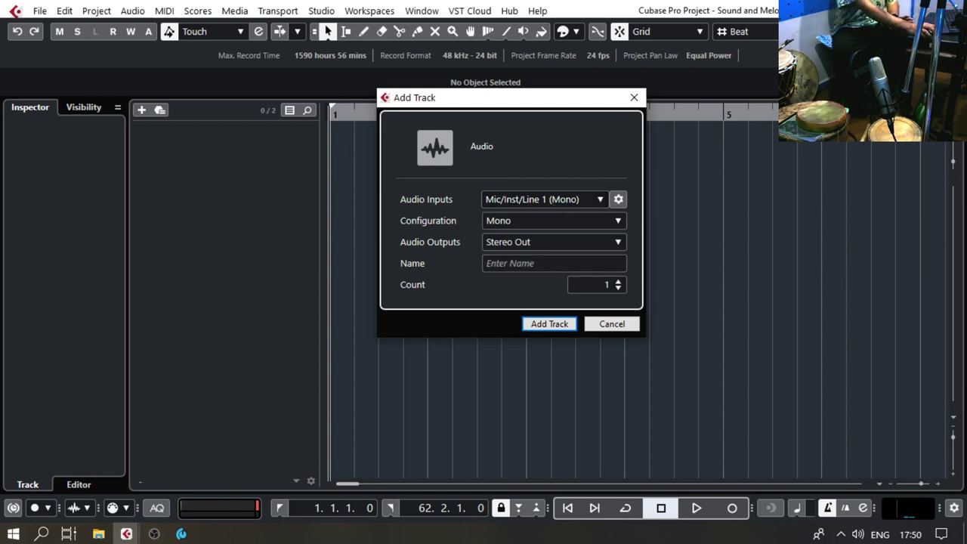
click(587, 201)
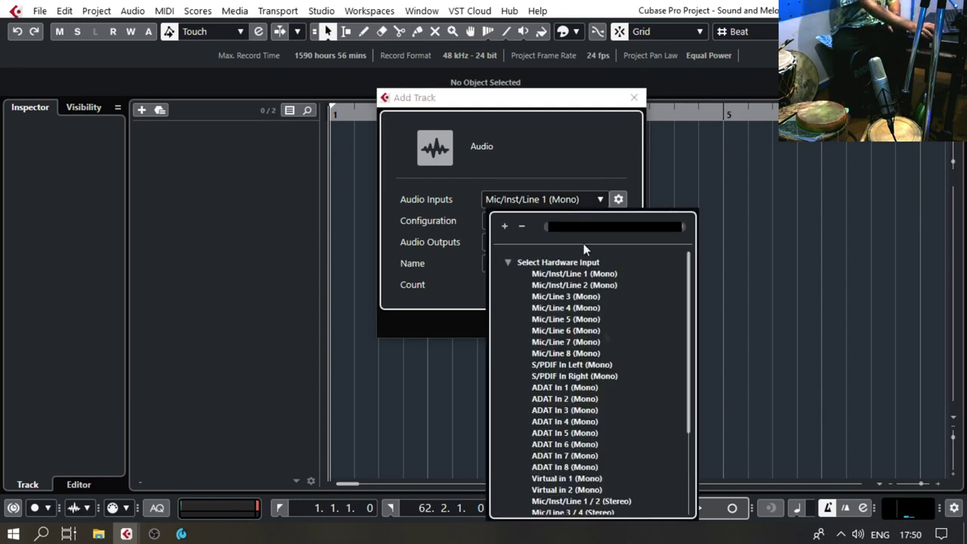
scroll(624, 388, down, 4)
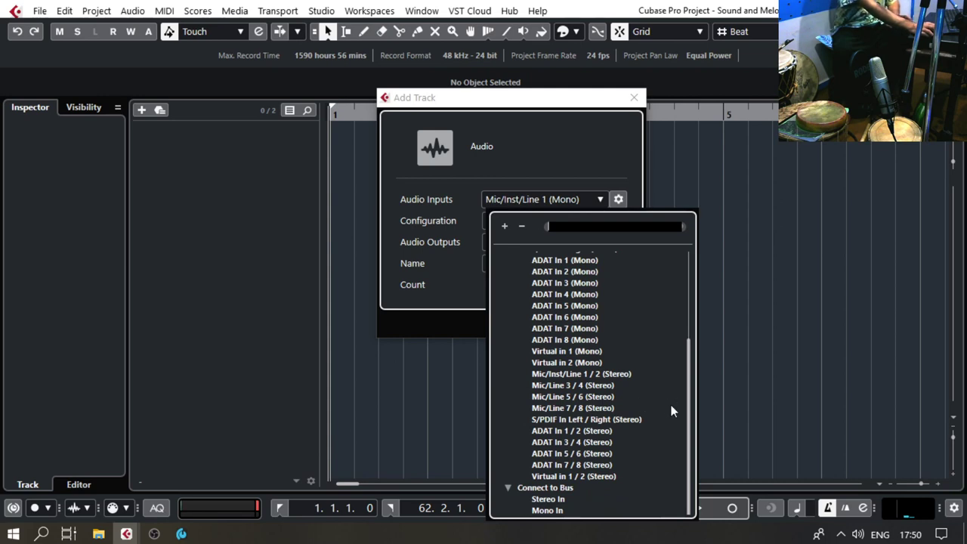
click(548, 499)
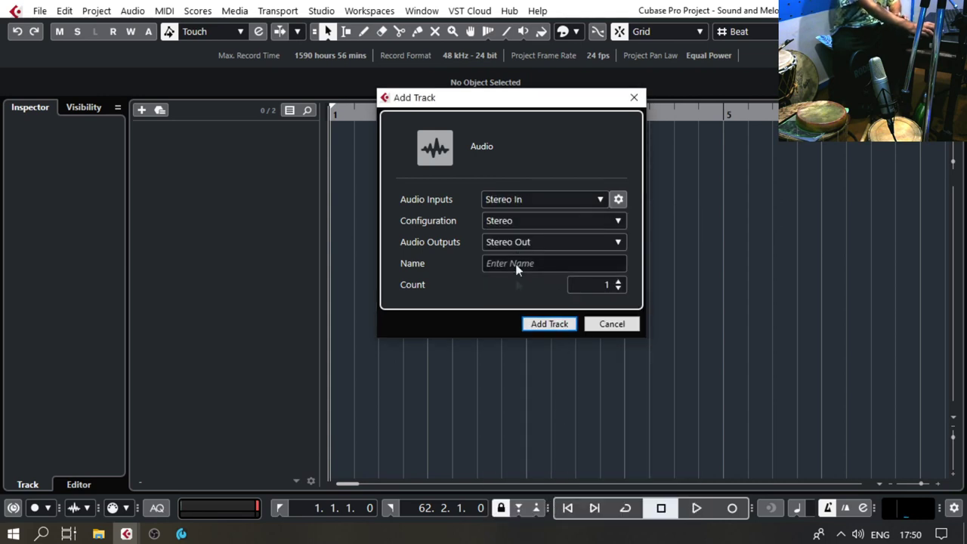
Set the new audio track's configuration to Mono and its audio input to the Mono In bus.
click(535, 222)
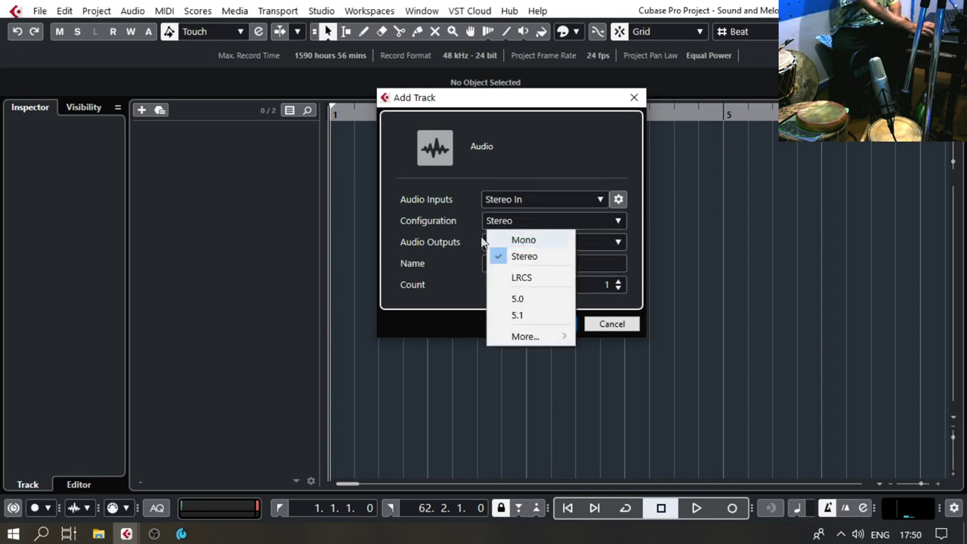
click(519, 242)
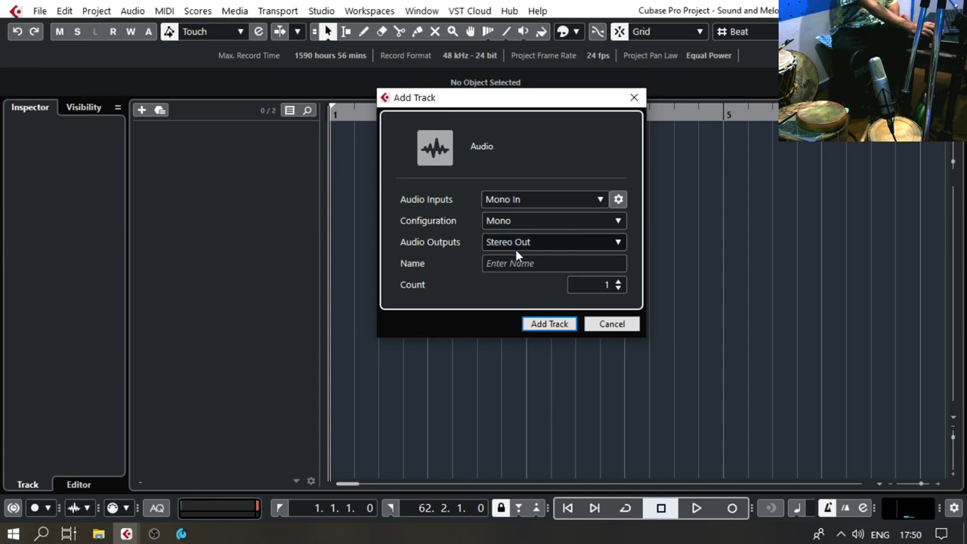
click(544, 205)
scroll(574, 393, down, 5)
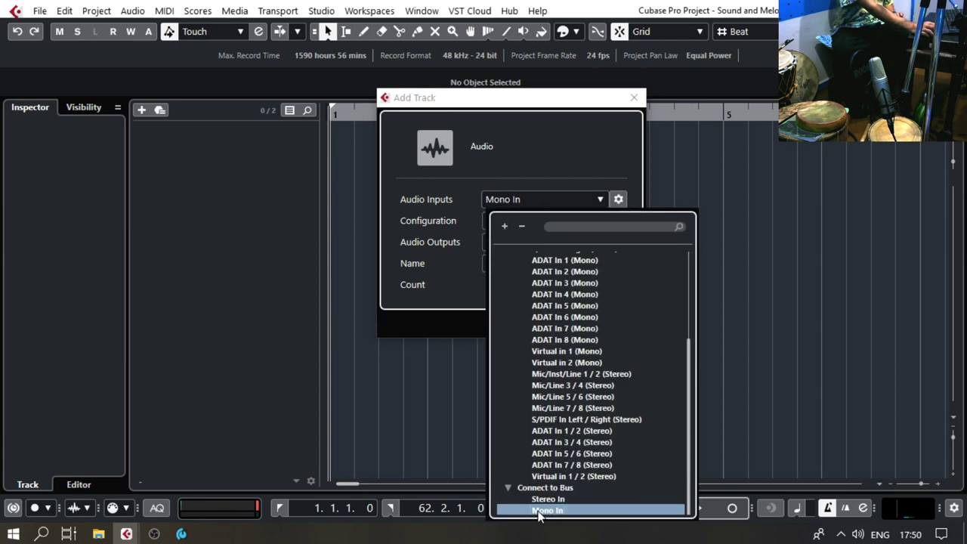
click(538, 511)
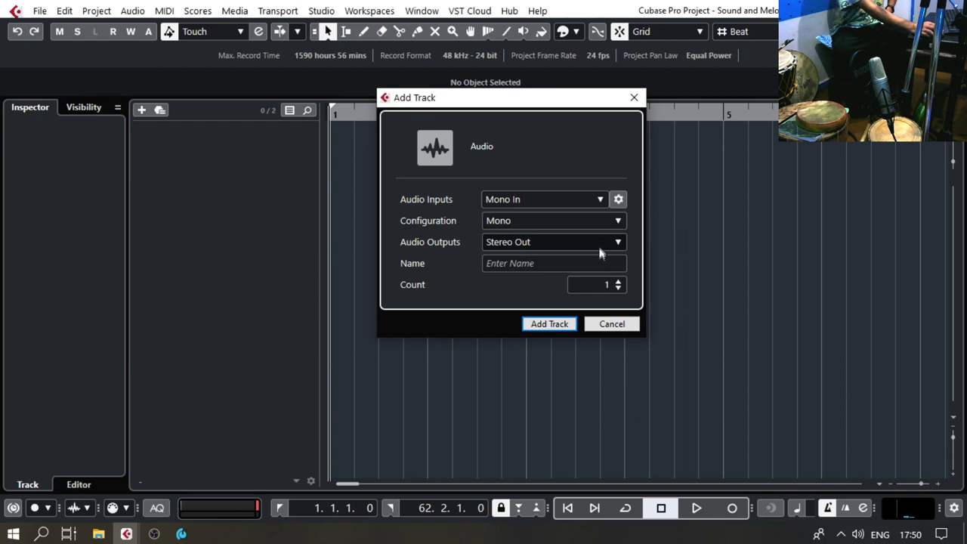
Name the new audio track Dhyangro1 and add it to the project.
click(599, 265)
text(Dh)
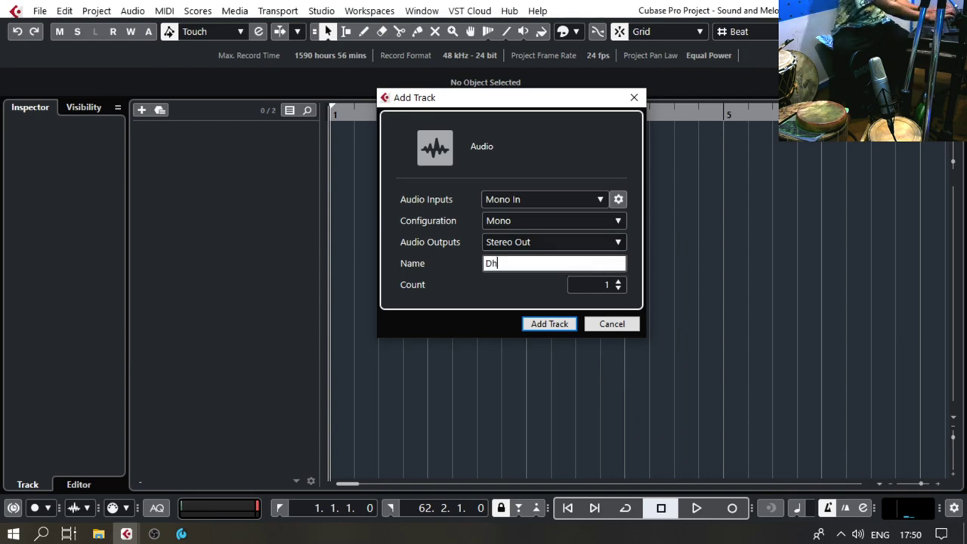
text(yan)
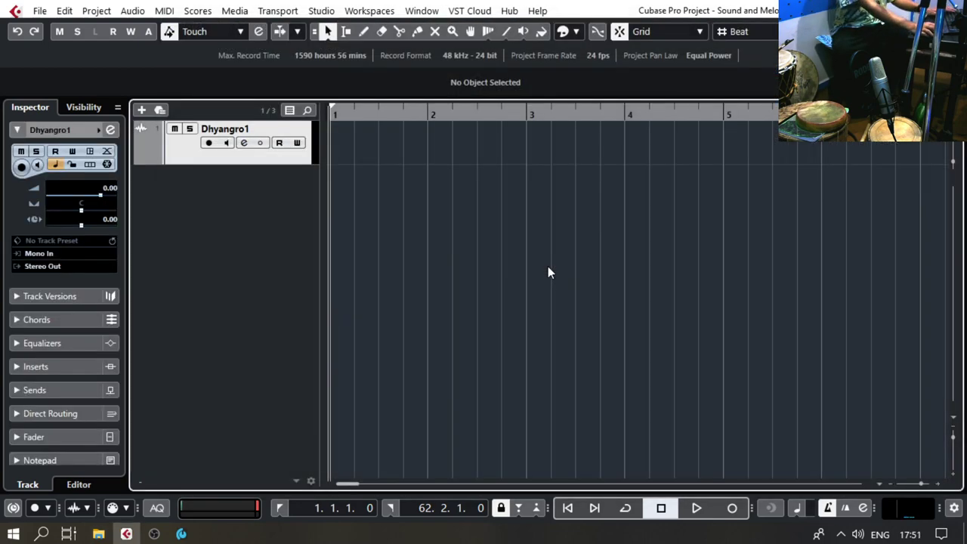
Review the input and output bus port assignments in Audio Connections.
key(F4)
drag(426, 109, 469, 111)
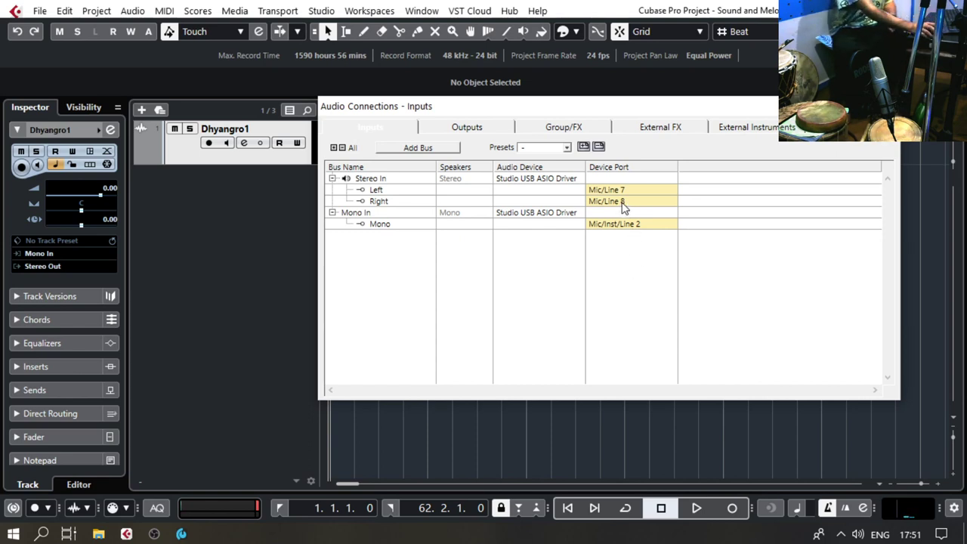
click(466, 127)
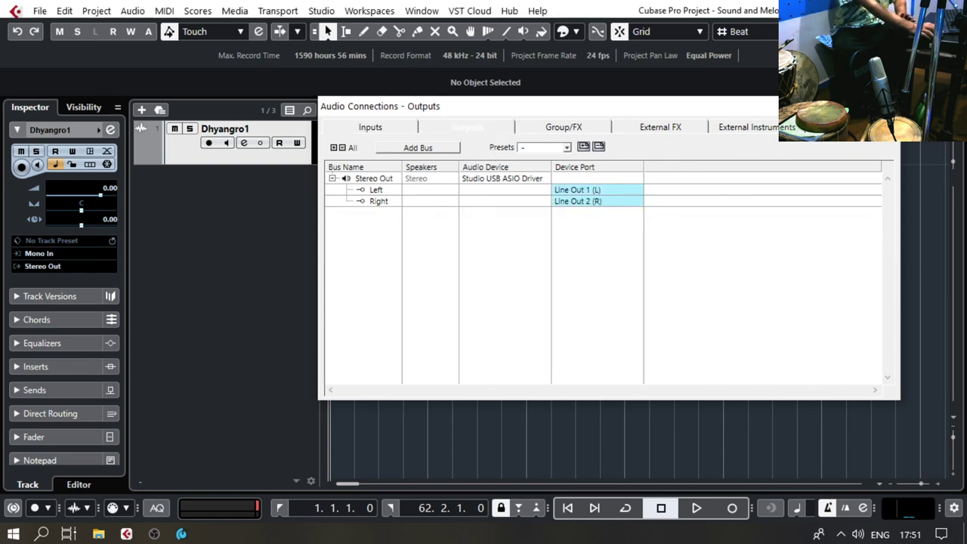
key(F4)
Route the Dhyangro1 track's input to the left channel of the Stereo In bus.
key(g)
key(g)
key(g)
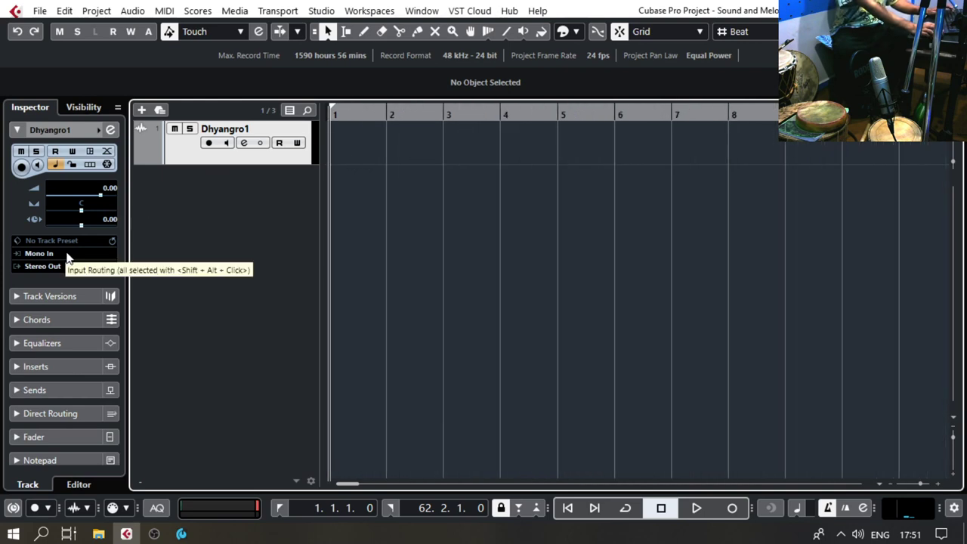
click(70, 255)
click(65, 256)
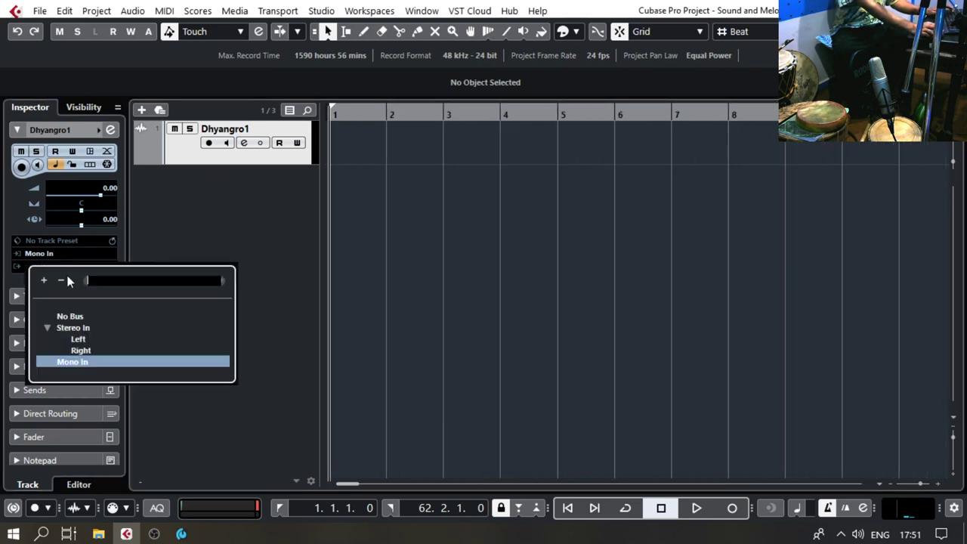
double_click(83, 351)
click(50, 136)
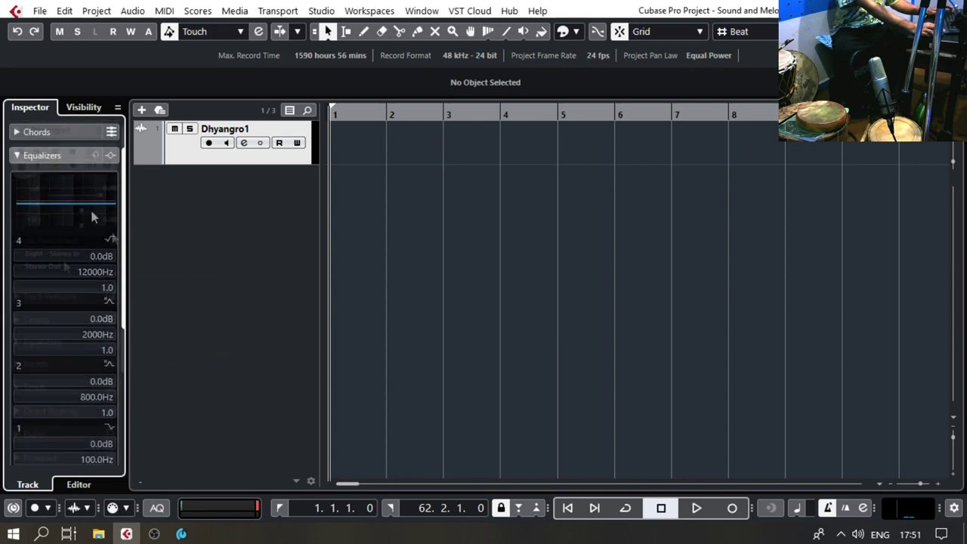
click(68, 256)
click(77, 339)
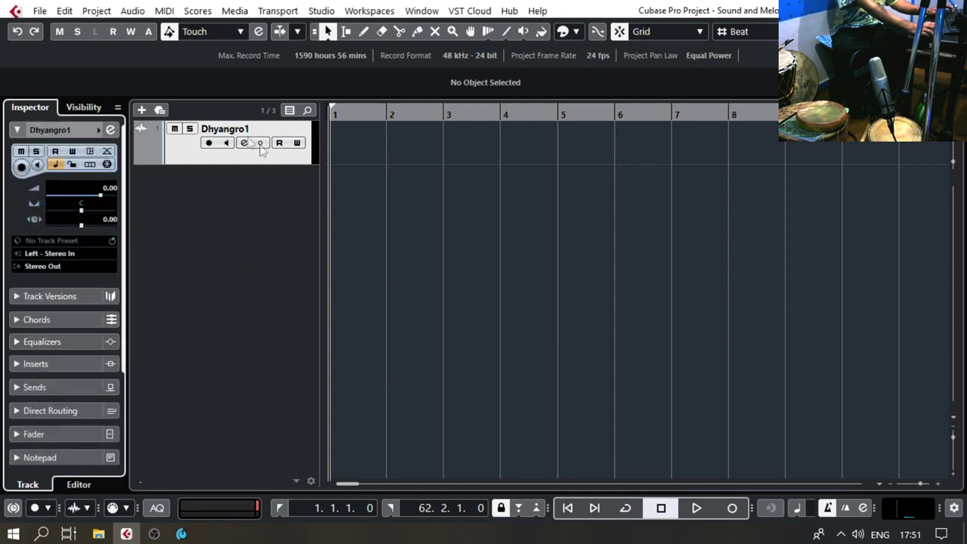
Turn on input monitoring for the Dhyangro1 track and arm it for recording.
click(229, 143)
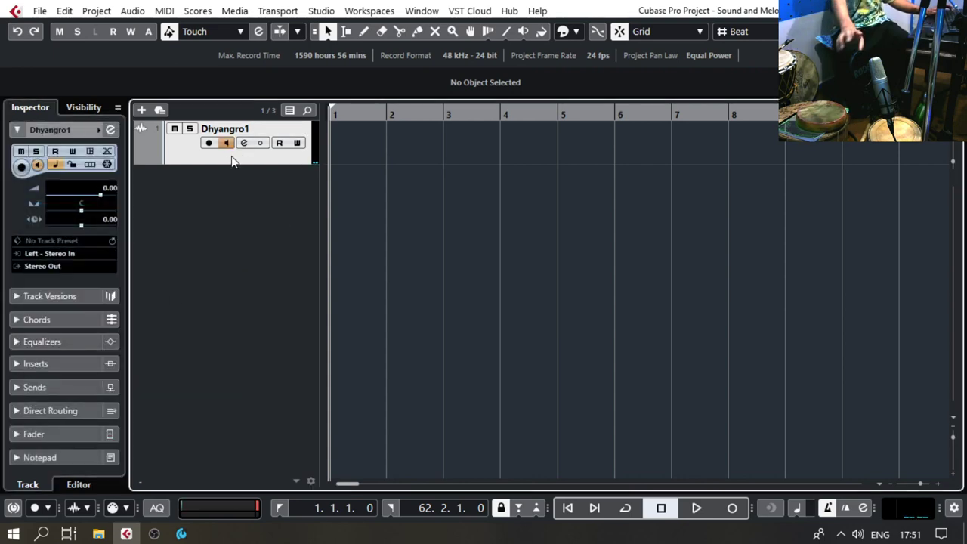
click(339, 113)
click(339, 113)
click(338, 113)
drag(337, 114, 316, 134)
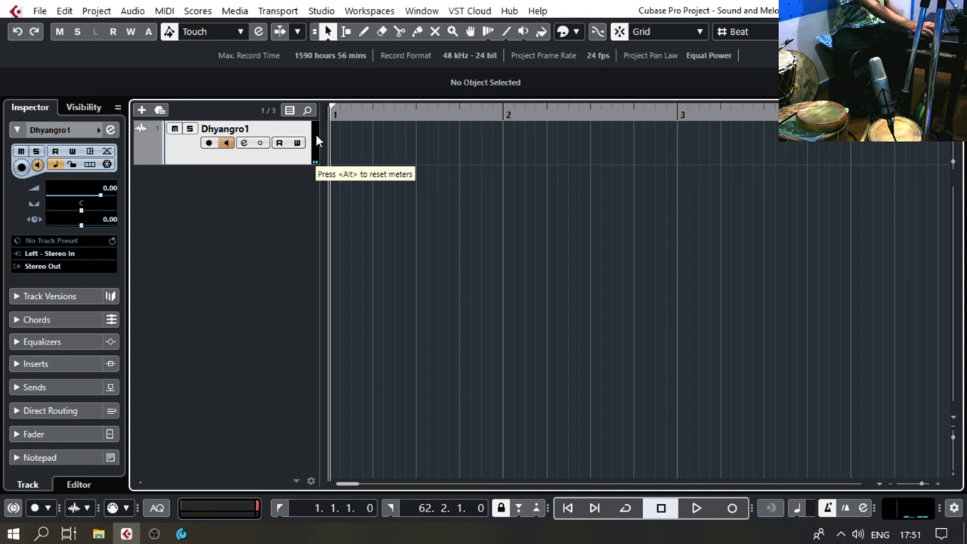
key(g)
key(g)
key(g)
key(g)
key(g)
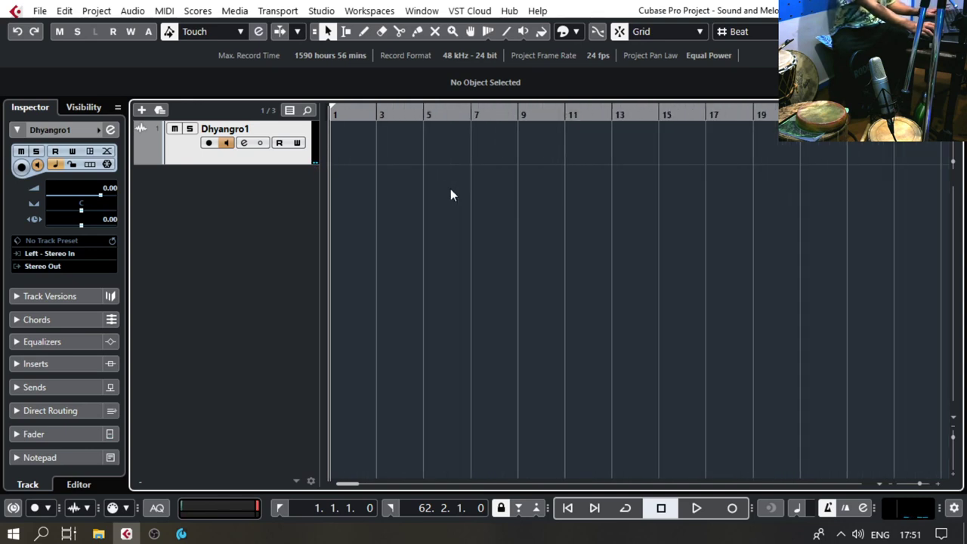
key(g)
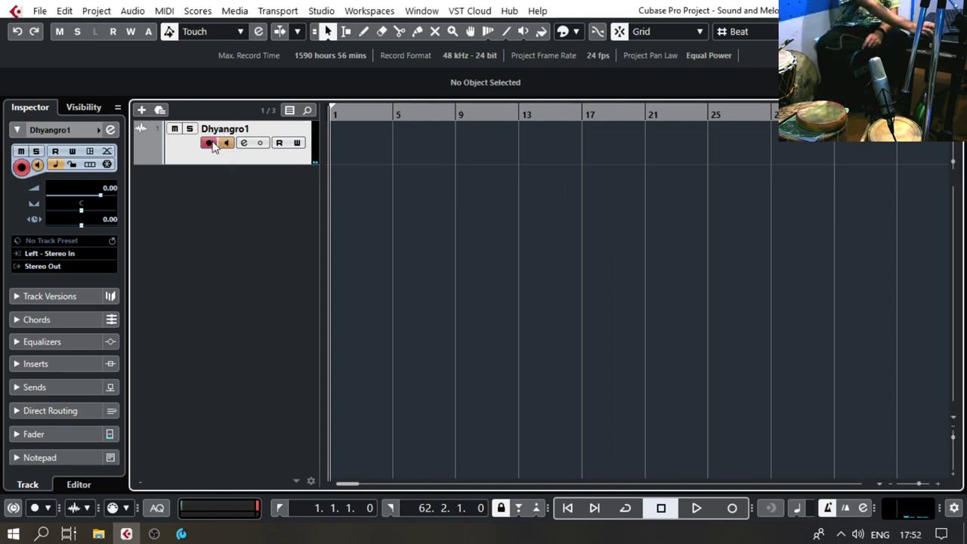
Increase the height of the Dhyangro1 track in the track list.
drag(234, 164, 238, 204)
drag(340, 113, 307, 145)
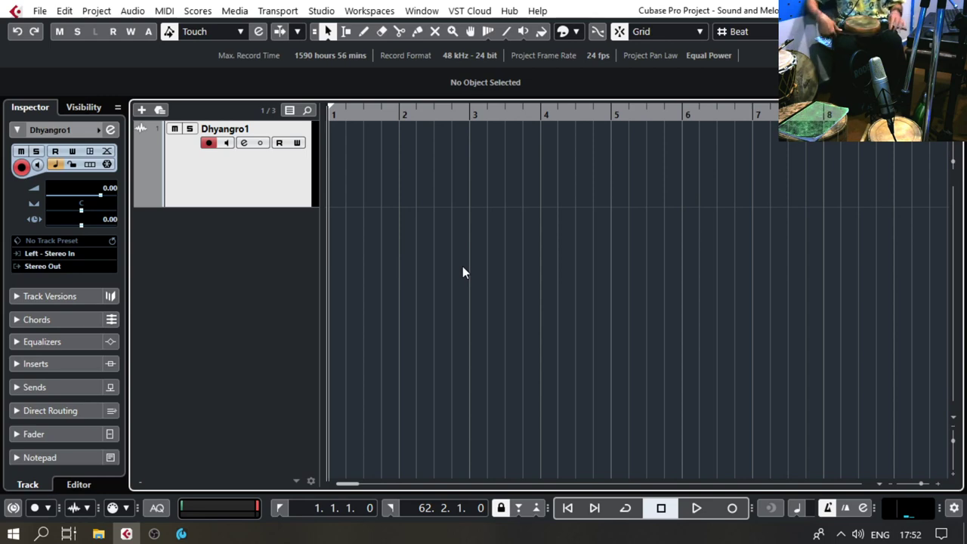
Open the floating Time Display and place it over the empty lower part of the project area.
click(331, 11)
mouse_move(287, 17)
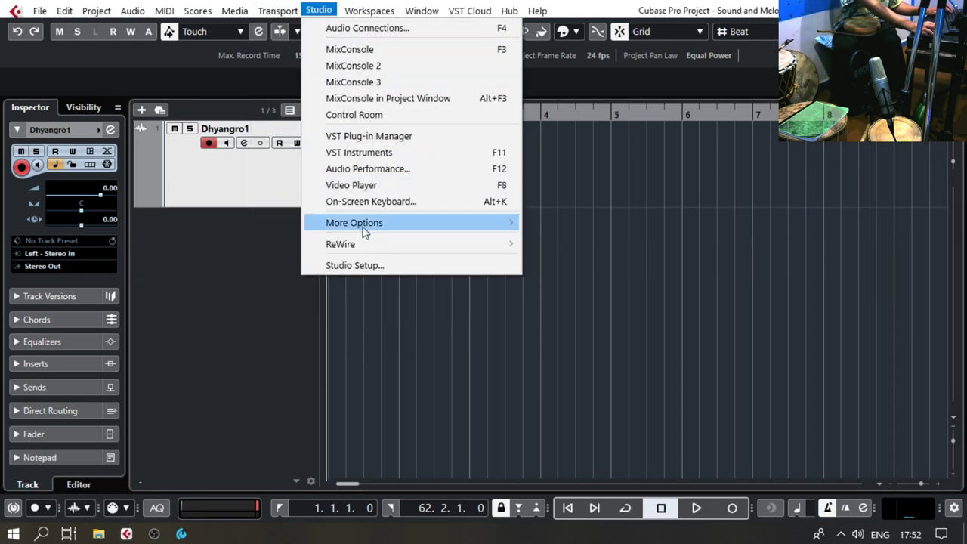
mouse_move(363, 224)
click(561, 305)
drag(343, 167, 830, 365)
Try the Seconds format on the project ruler and return it to Bars+Beats.
right_click(503, 117)
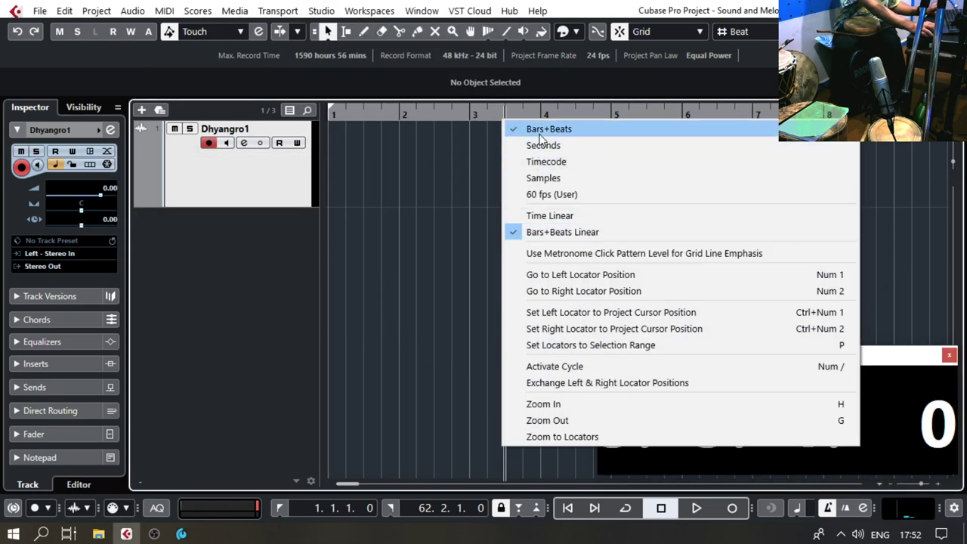
click(541, 130)
right_click(544, 116)
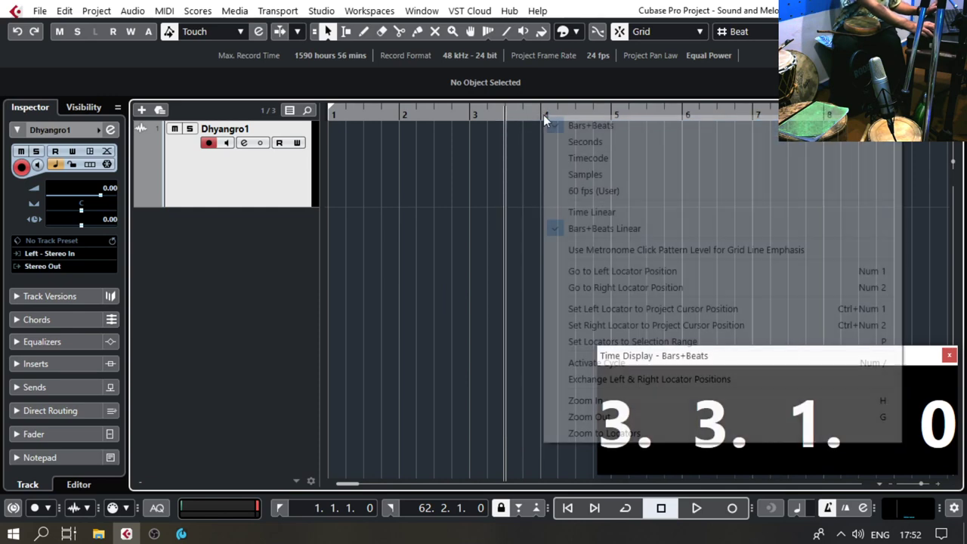
click(568, 147)
key(g)
key(g)
key(g)
key(g)
right_click(464, 112)
click(474, 122)
Switch the Time Display to Seconds and return it to Bars+Beats.
right_click(753, 419)
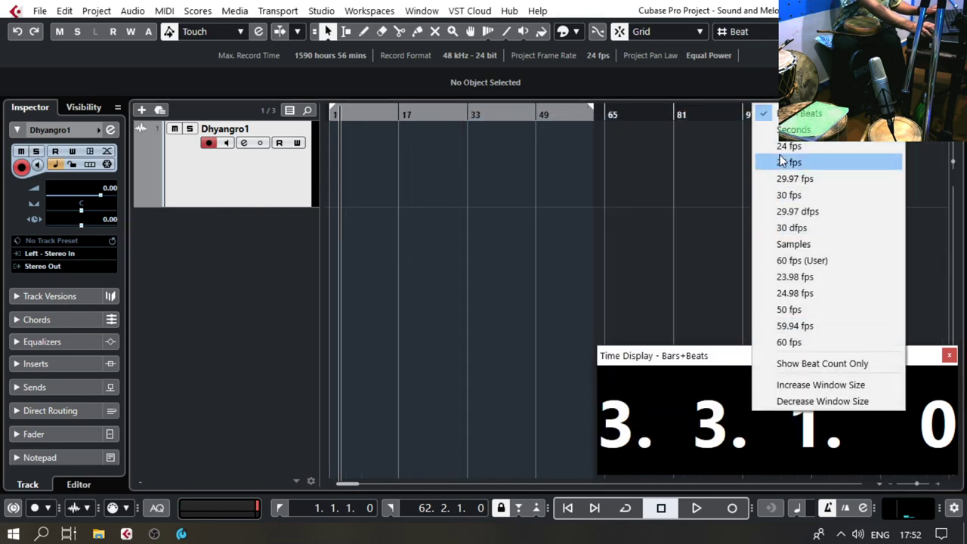
click(789, 129)
right_click(753, 386)
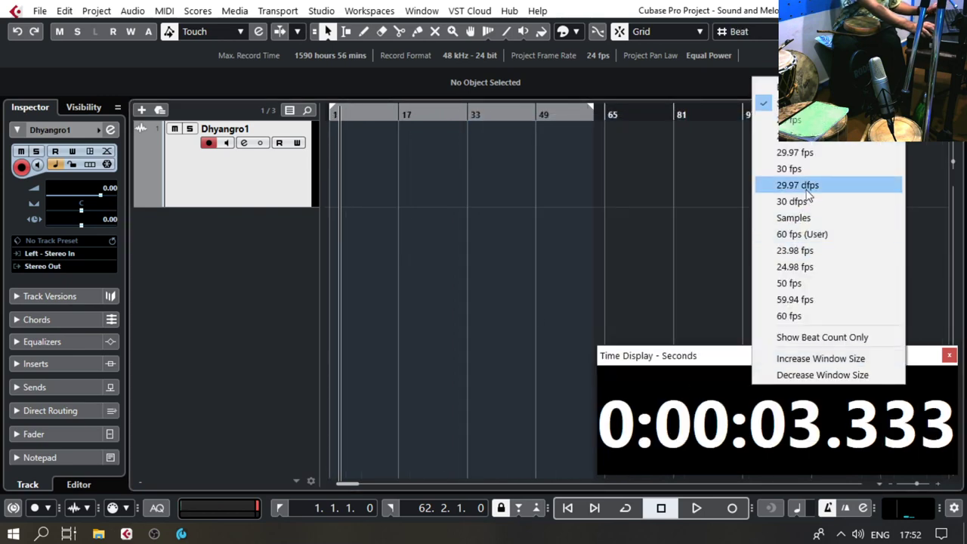
click(785, 85)
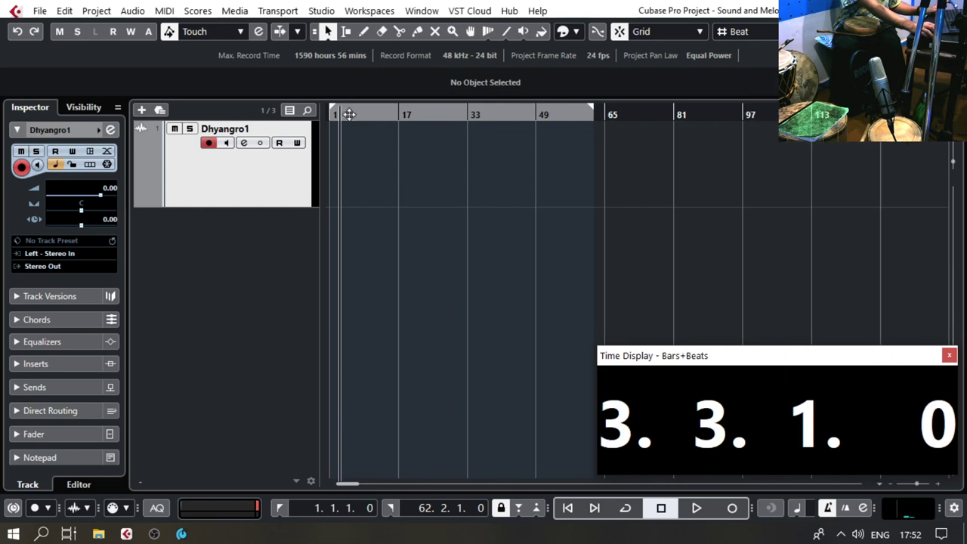
Play the project from the start to check the running Time Display and metronome, and stop playback.
drag(349, 113, 301, 183)
key(g)
key(space)
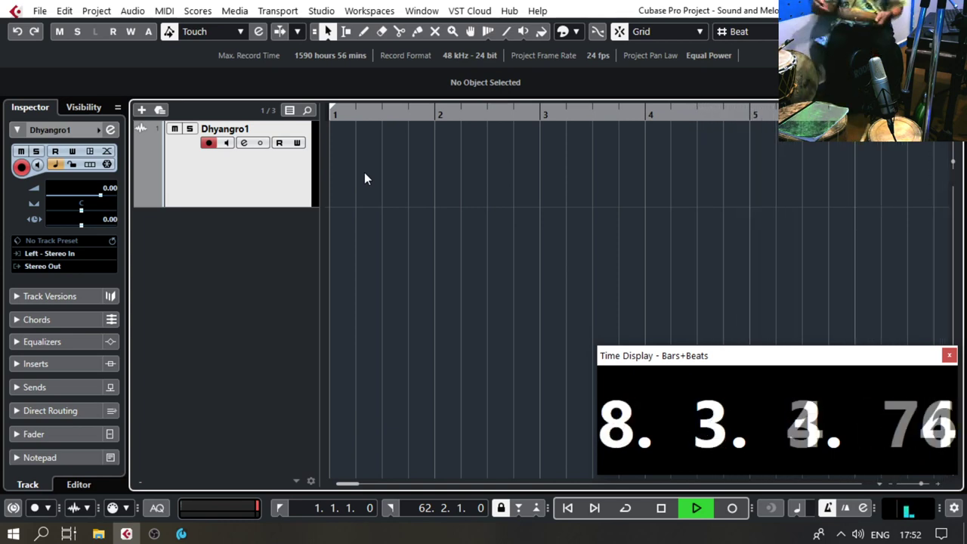
key(space)
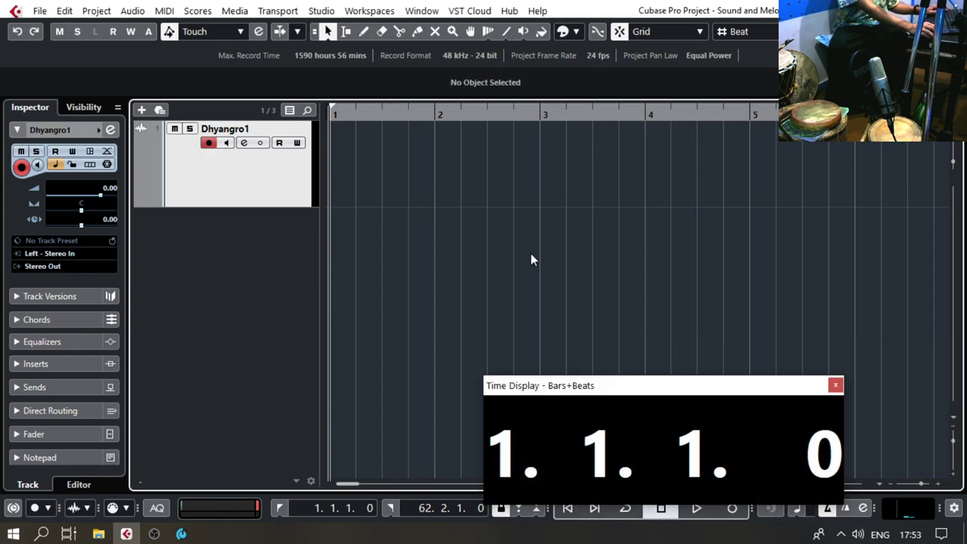
Readjust the Dhyangro1 track's height so it is slightly taller than before, with the first bars filling the timeline.
key(g)
drag(295, 209, 293, 248)
key(h)
key(h)
key(g)
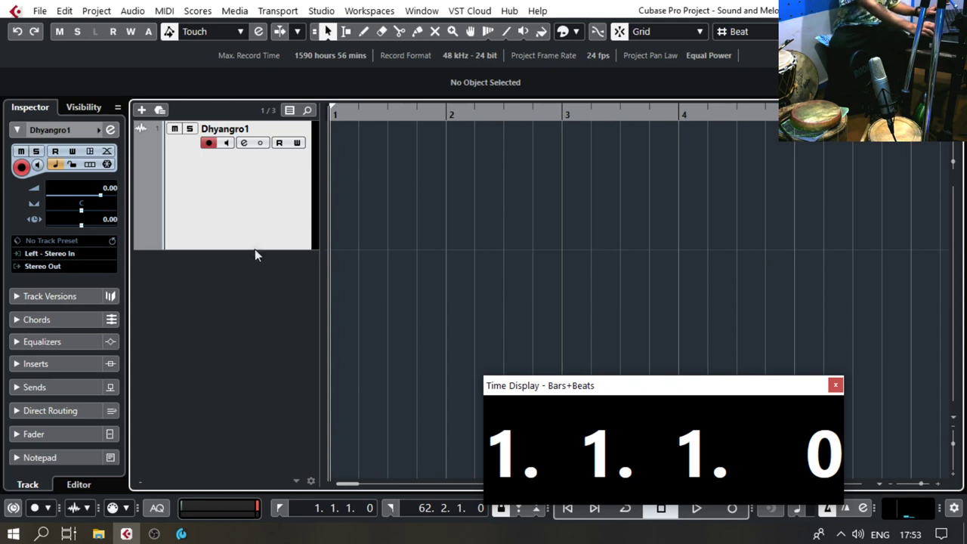
drag(254, 250, 261, 221)
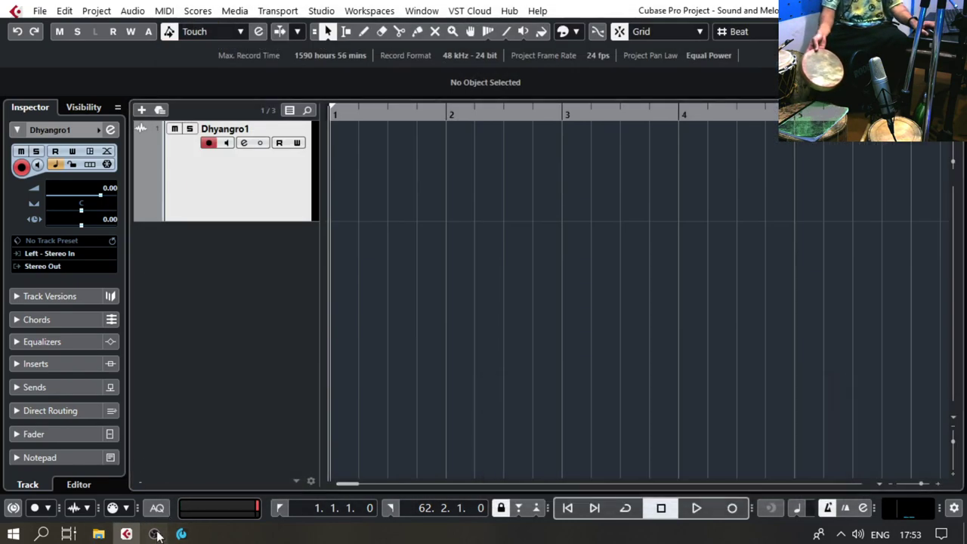
click(154, 533)
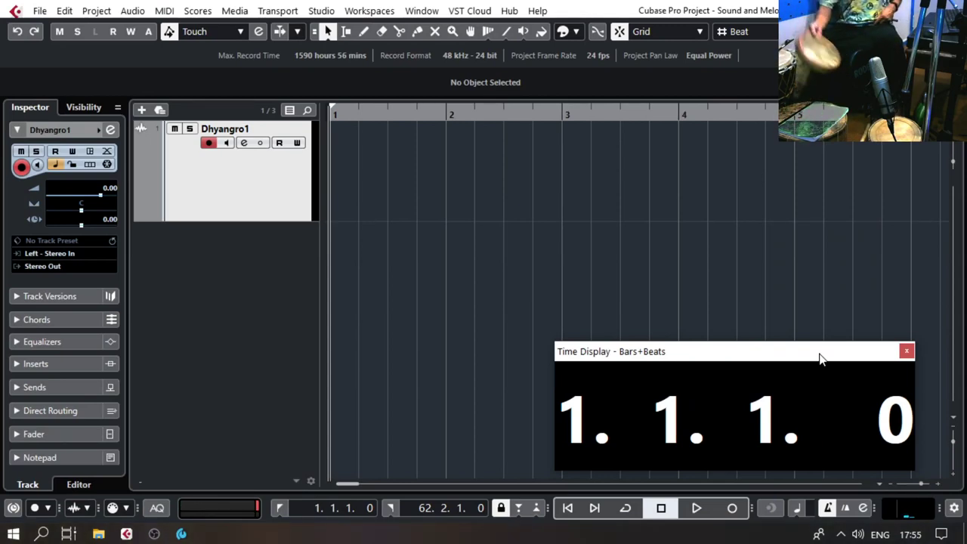
Start recording on the armed Dhyangro1 track from the beginning of the project.
key(KP_Multiply)
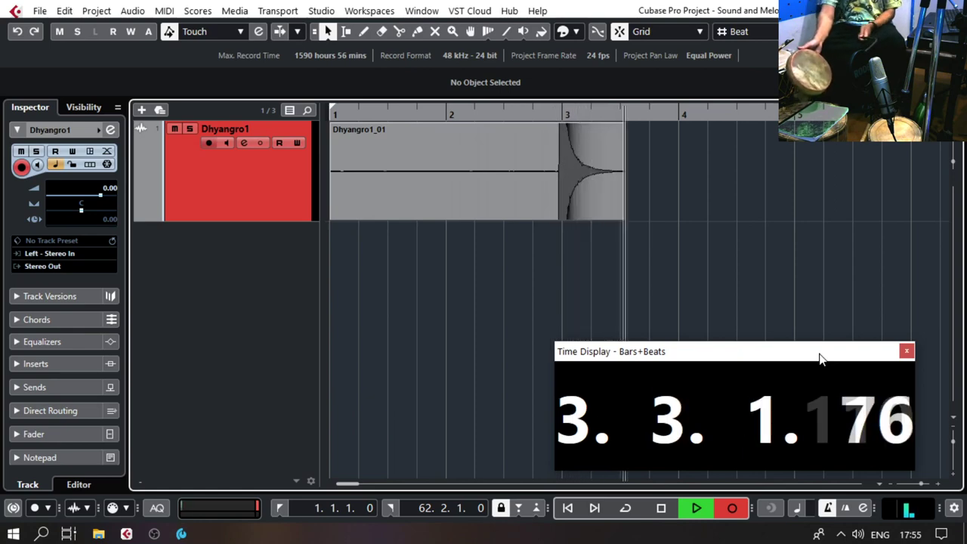
Stop the recording on the Dhyangro1 track, inspect its waveform up close, and delete the recorded clip.
key(space)
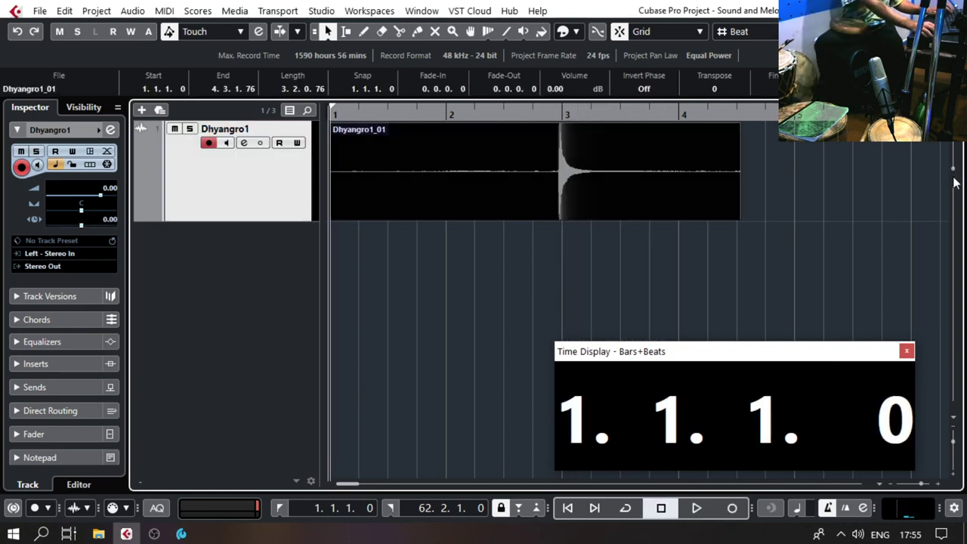
click(845, 180)
scroll(556, 179, up, 10)
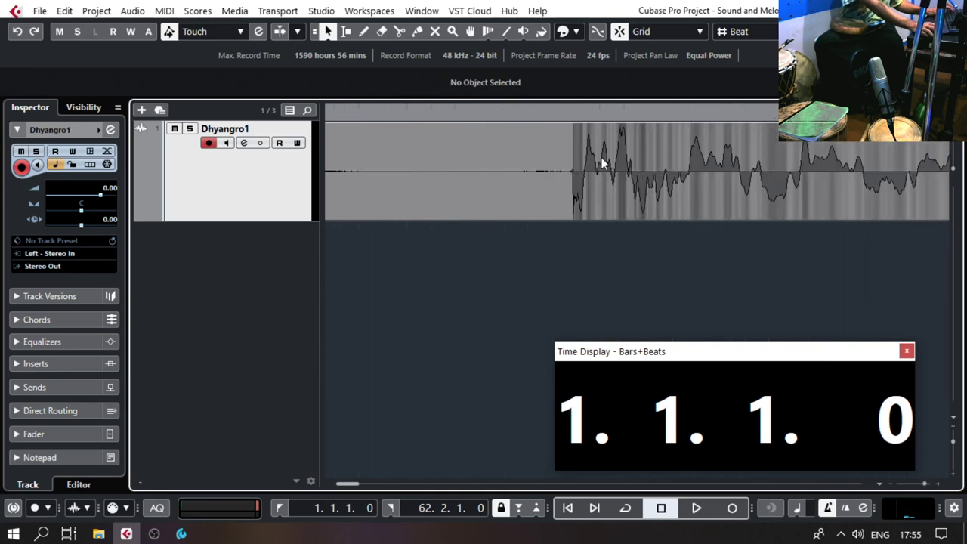
scroll(612, 201, down, 8)
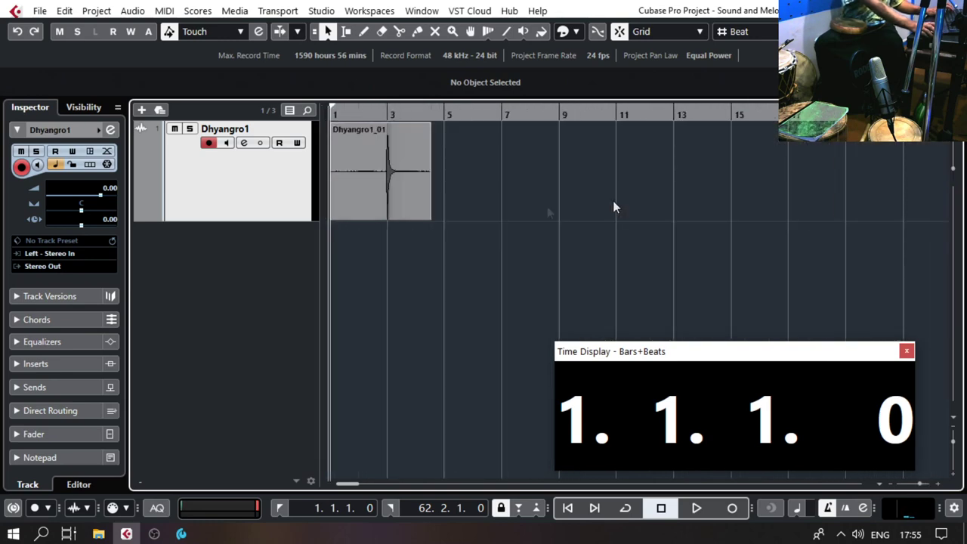
click(416, 182)
key(Delete)
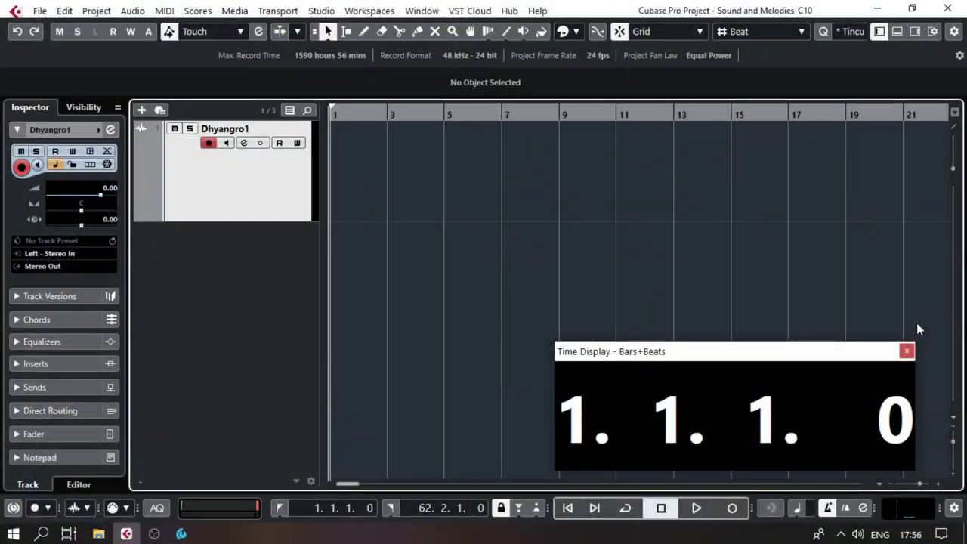
Record a new take on the Dhyangro1 track from the project start to about bar 30, and deselect the clip.
key(KP_Multiply)
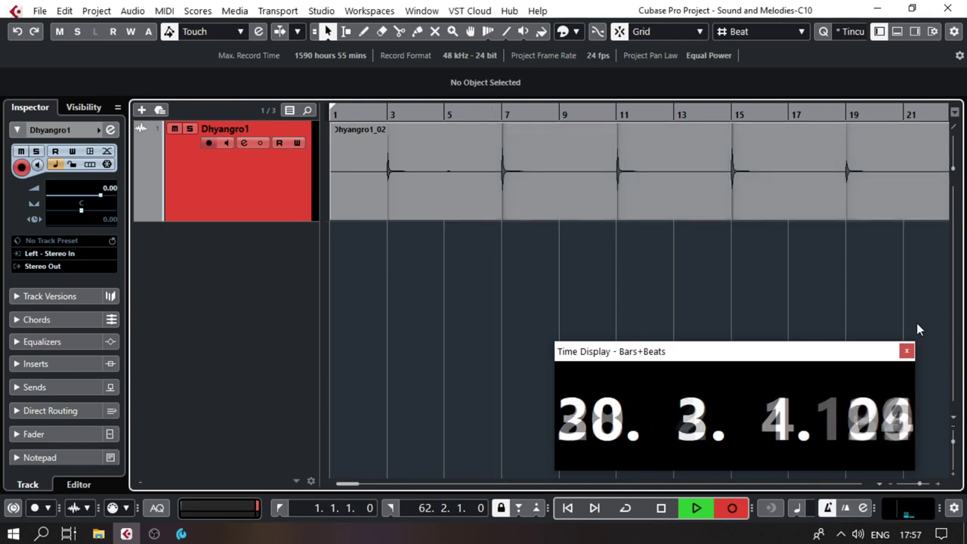
key(space)
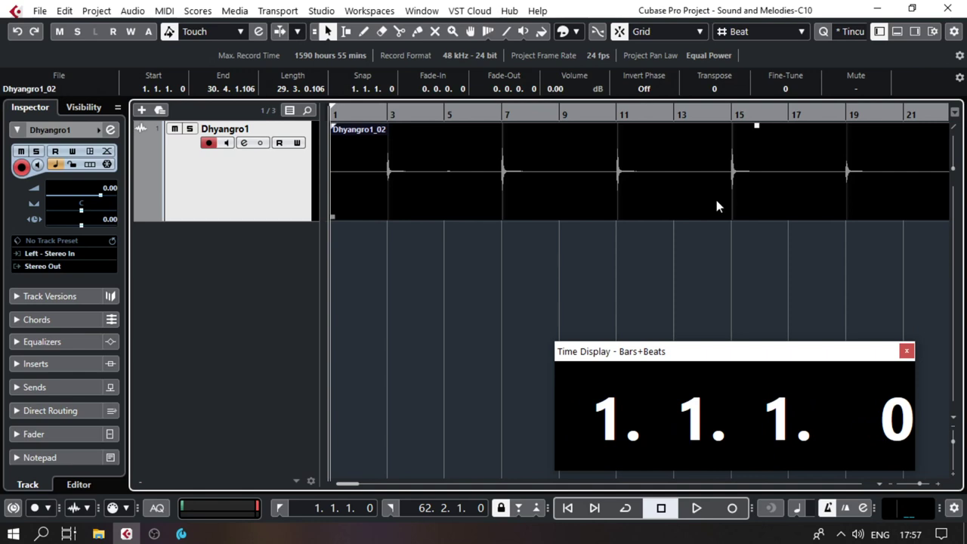
key(g)
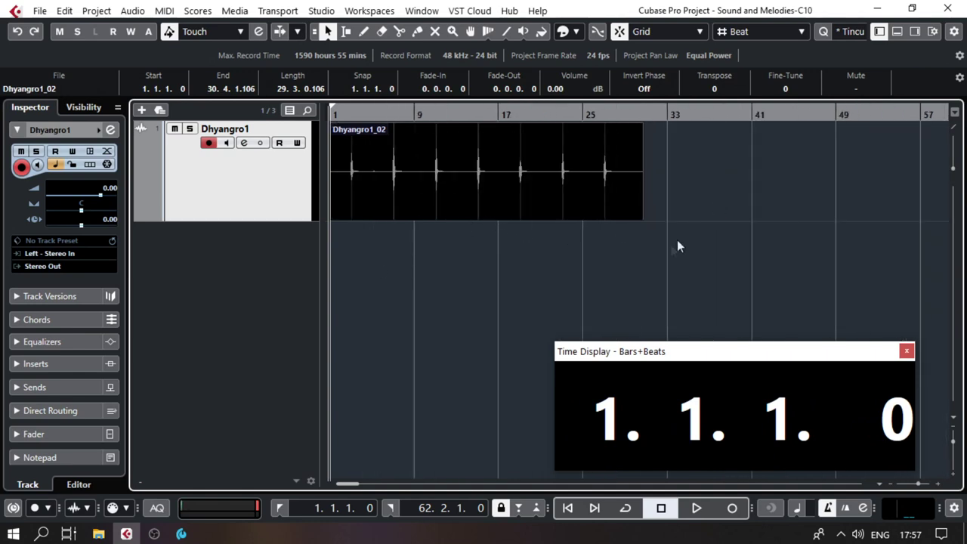
click(595, 237)
Rename the Dhyangro1 track as Dhyangro Forte1.
double_click(272, 133)
key(Return)
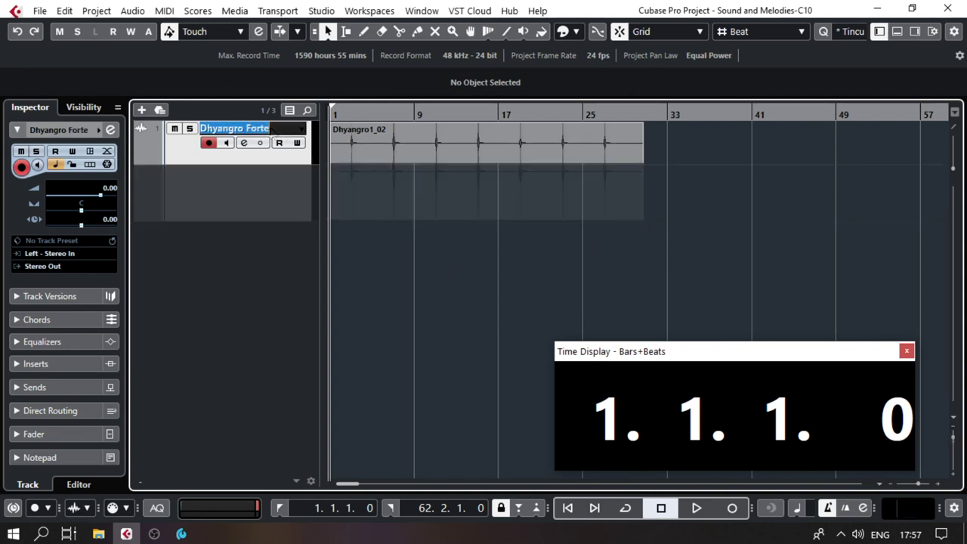
text(1)
key(Return)
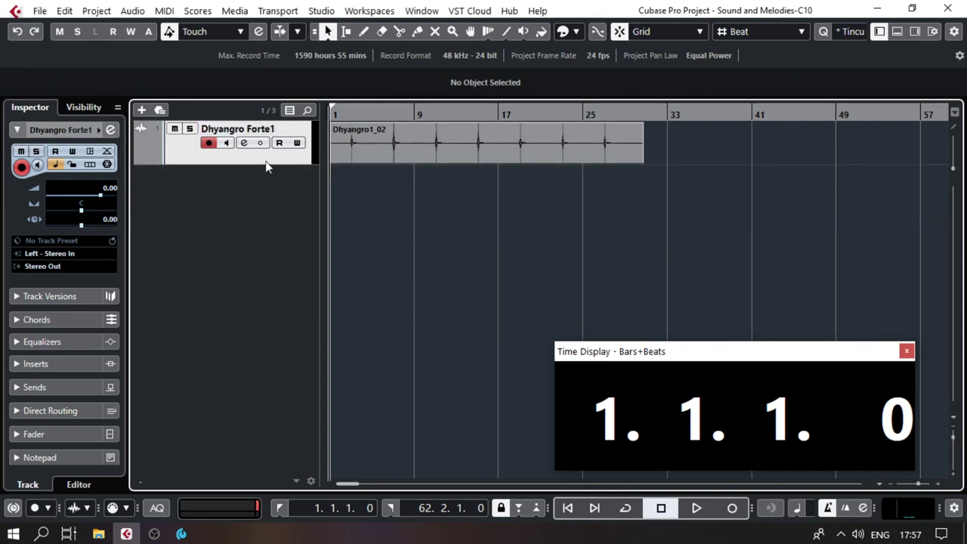
Duplicate the Dhyangro Forte1 track without its clip and name the copy Dhyangro Forte2.
double_click(257, 184)
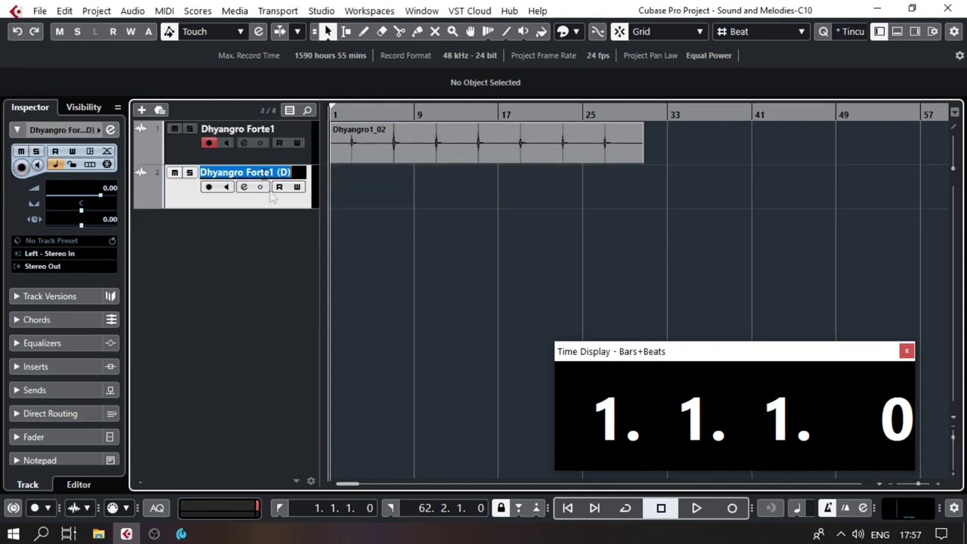
text(r)
key(Escape)
double_click(264, 130)
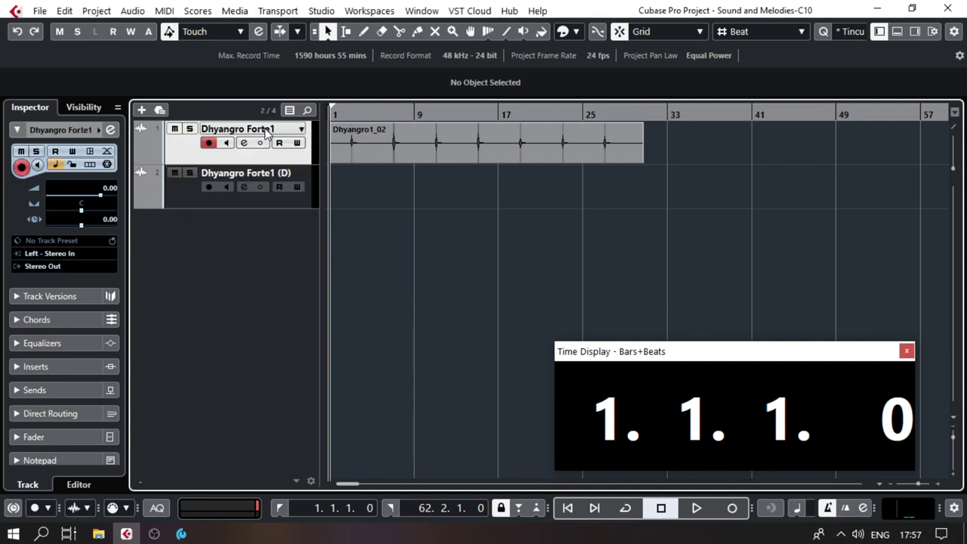
double_click(273, 179)
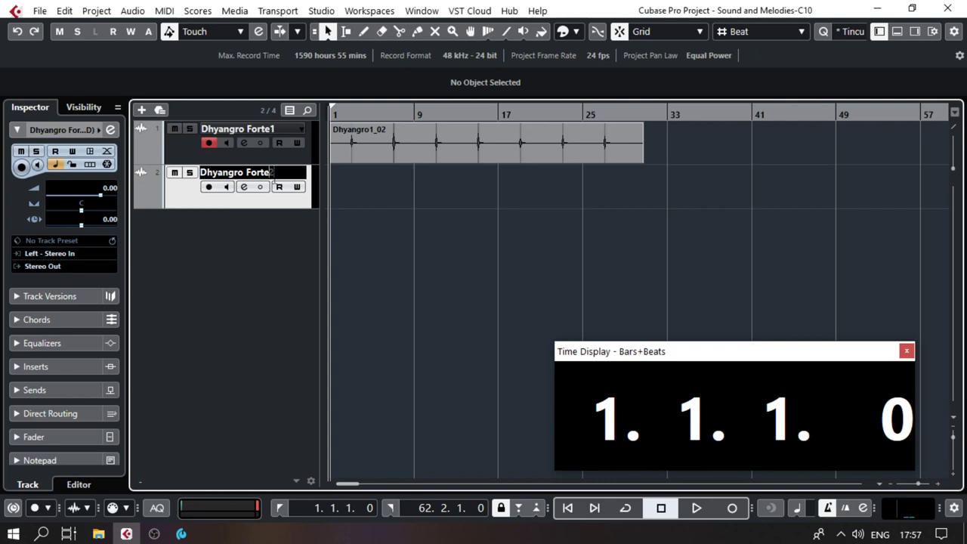
text(2)
key(Return)
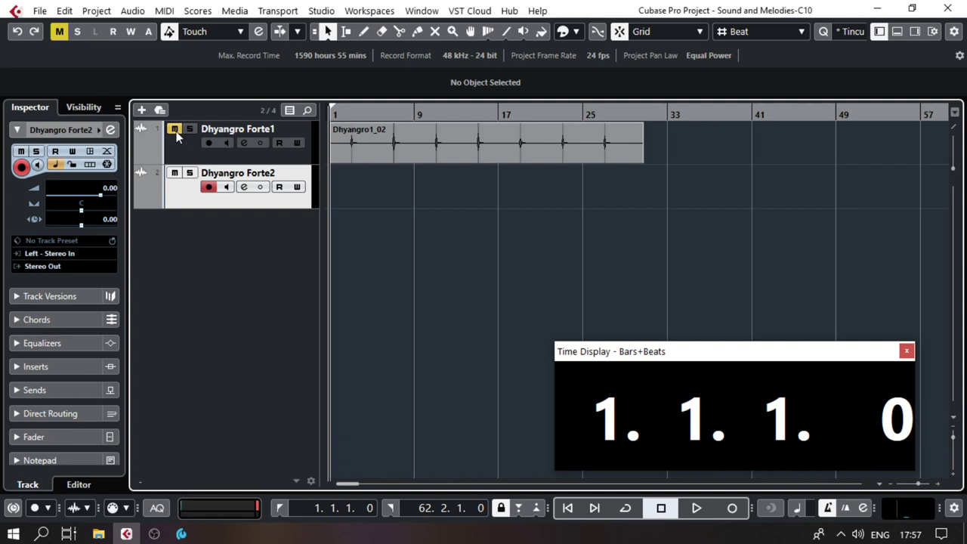
Record a take on Dhyangro Forte2 from the project start to about bar 33, and mute and disarm that track.
key(h)
key(h)
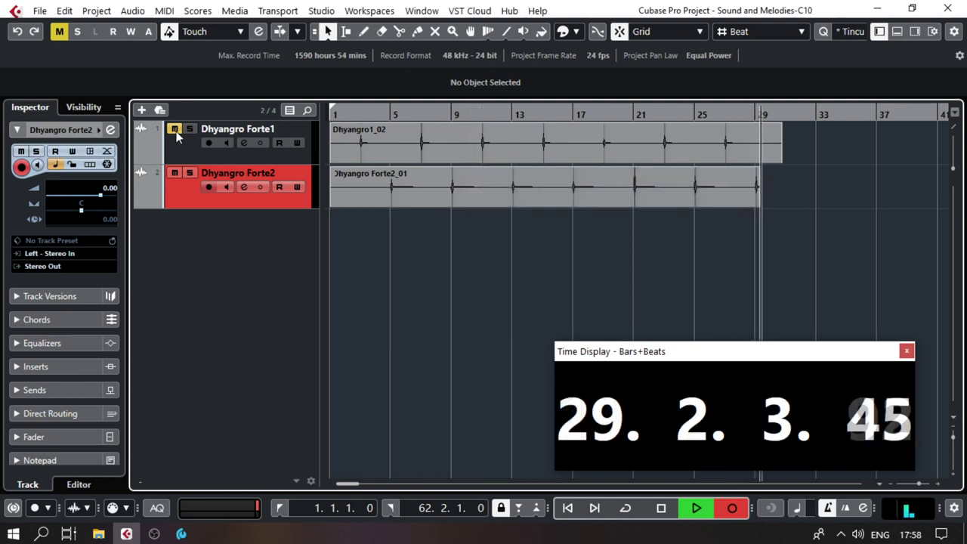
key(space)
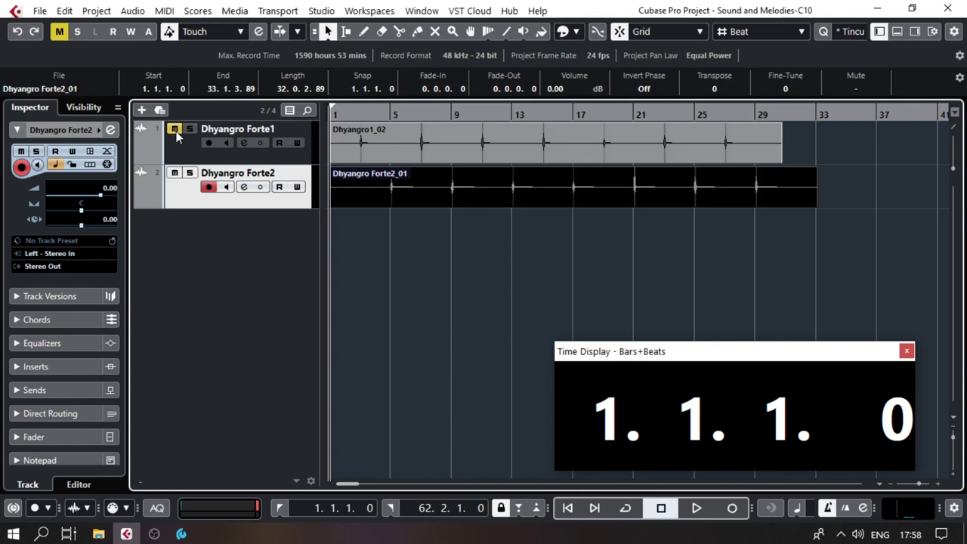
click(488, 311)
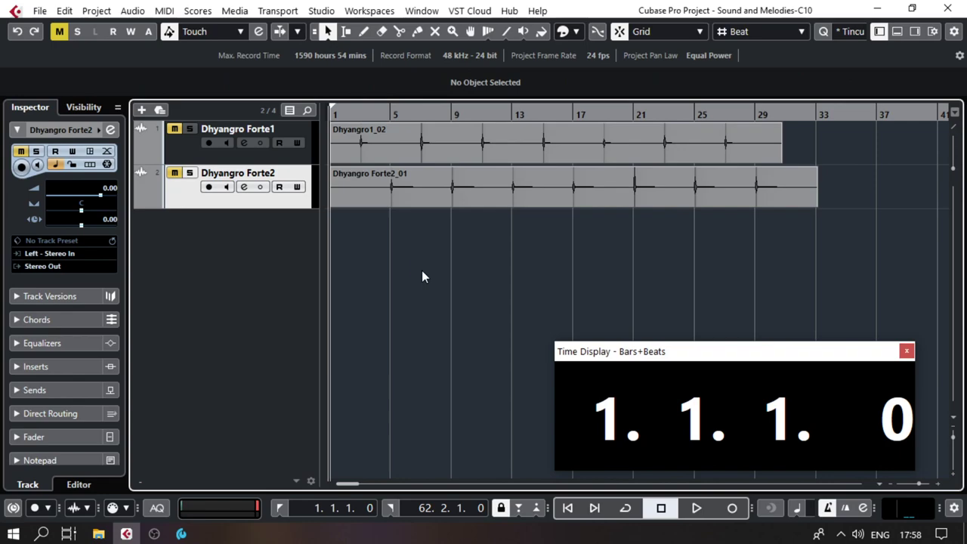
Duplicate the Dhyangro Forte2 track with the Duplicate Selected Tracks without Data macro.
right_click(454, 274)
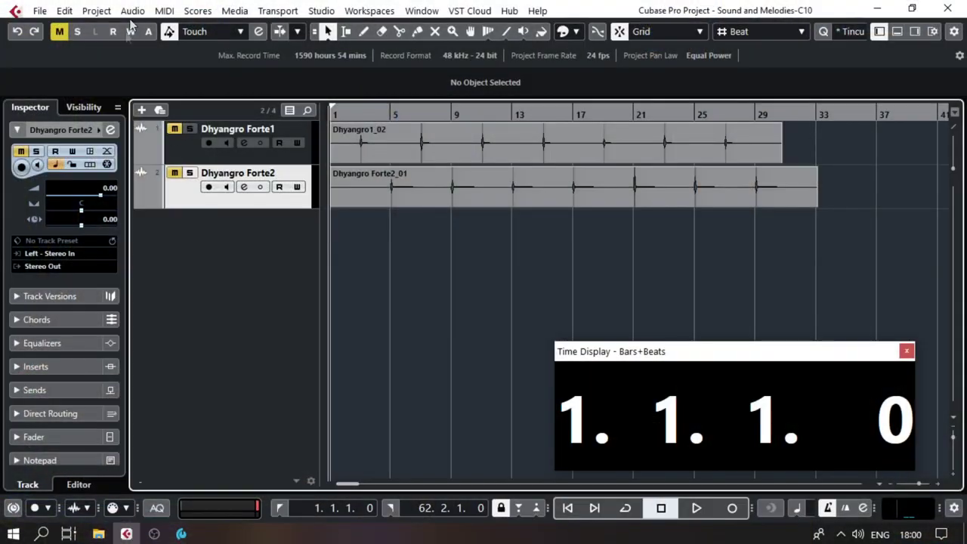
click(95, 11)
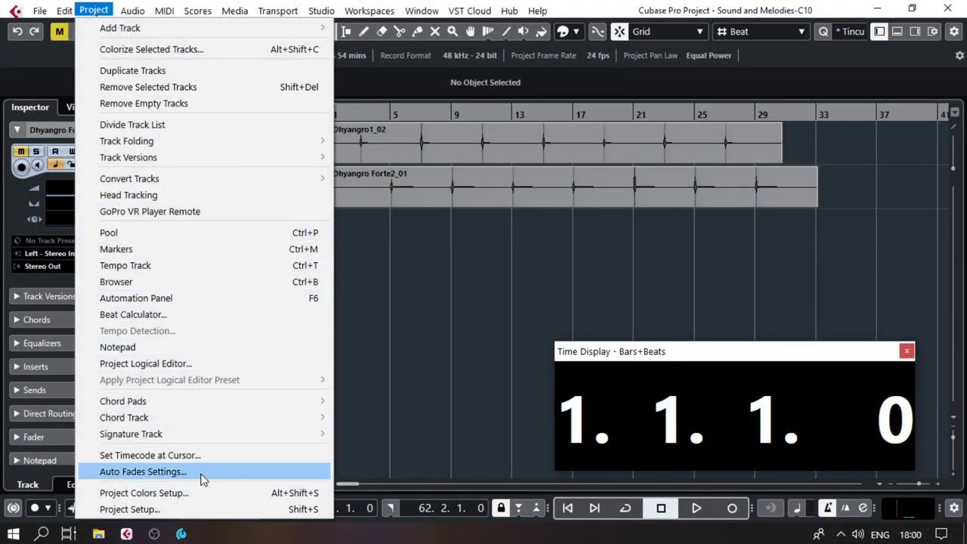
mouse_move(59, 14)
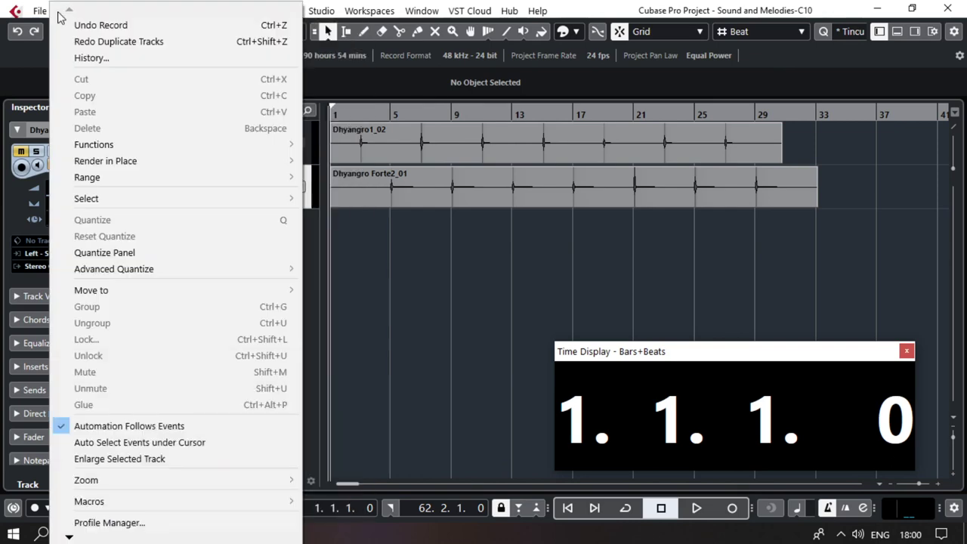
mouse_move(216, 501)
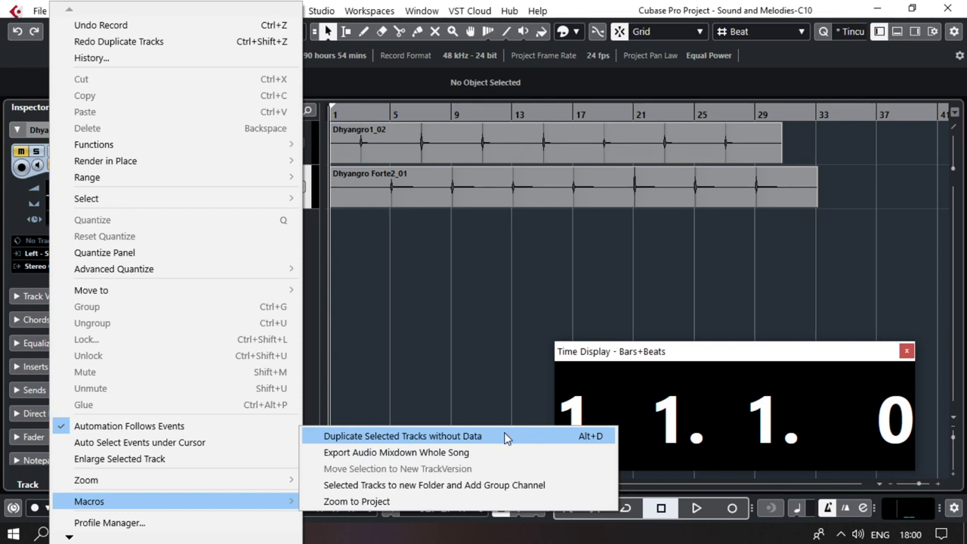
click(457, 436)
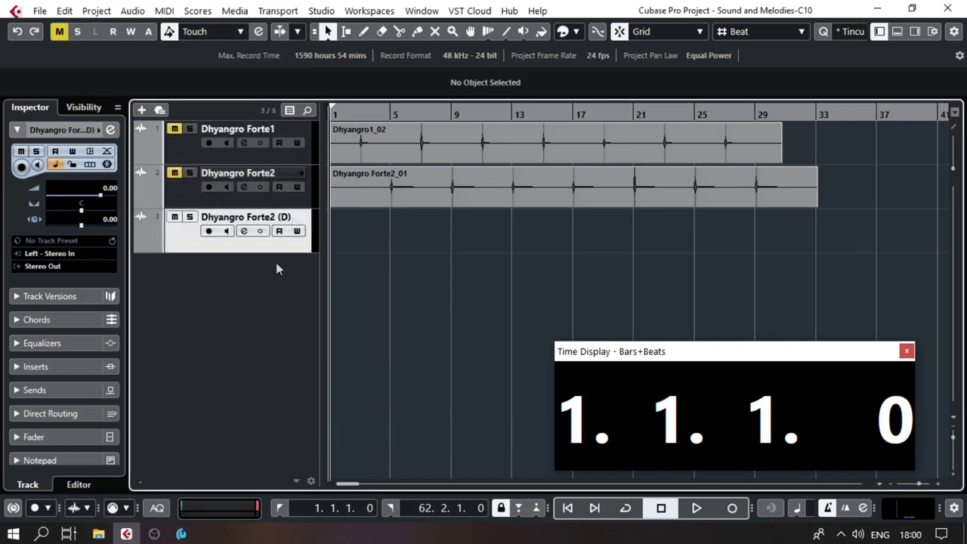
Rename the duplicated track as Dhyangro Piano1 and move it directly below Dhyangro Forte1.
double_click(227, 217)
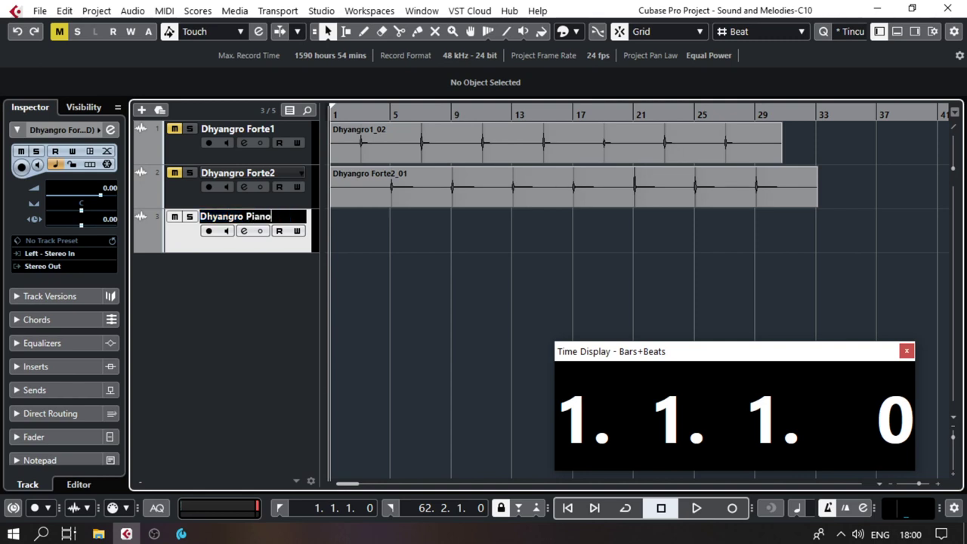
key(Return)
drag(287, 234, 256, 170)
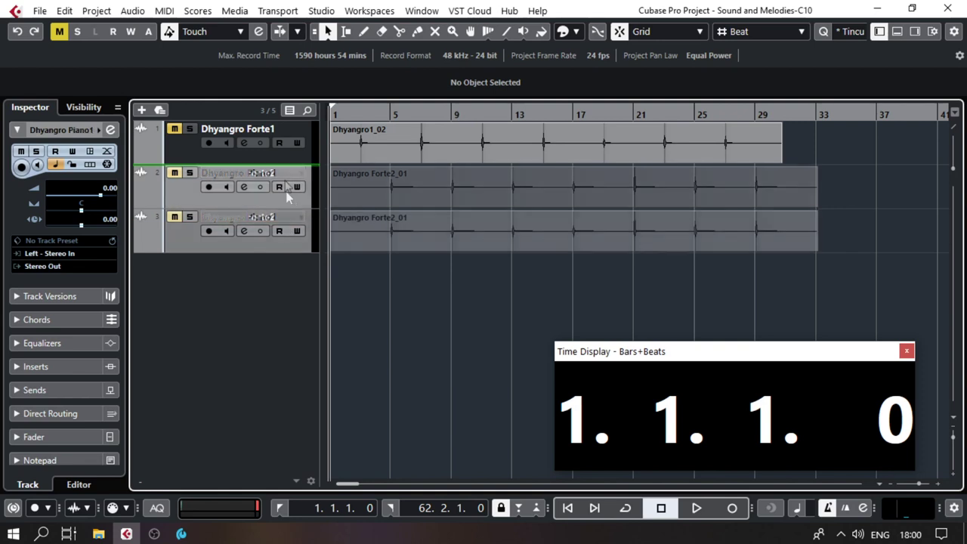
Rename the Dhyangro Forte1 track as Dhyangro1 Forte and the Dhyangro Piano1 track as Dhyangro1 Piano.
double_click(249, 135)
click(246, 130)
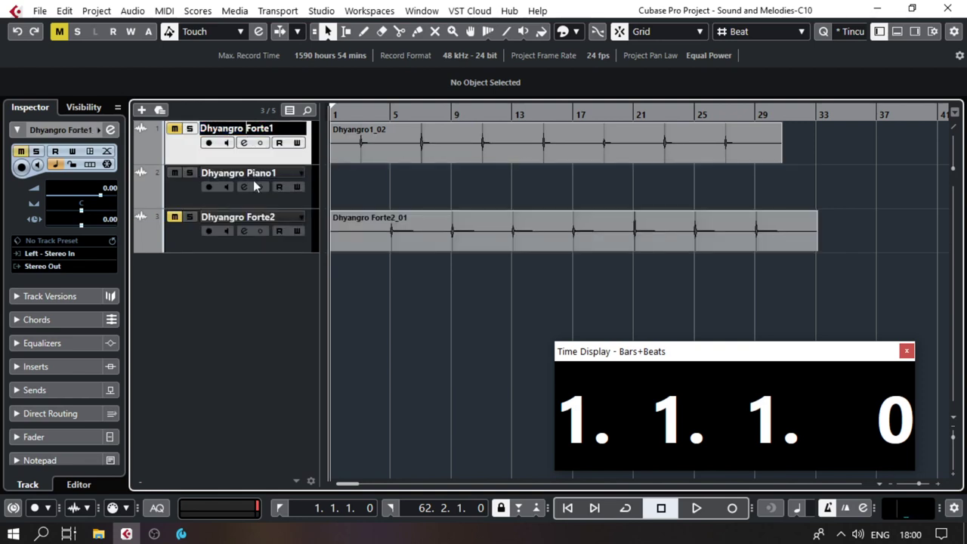
text(1)
key(End)
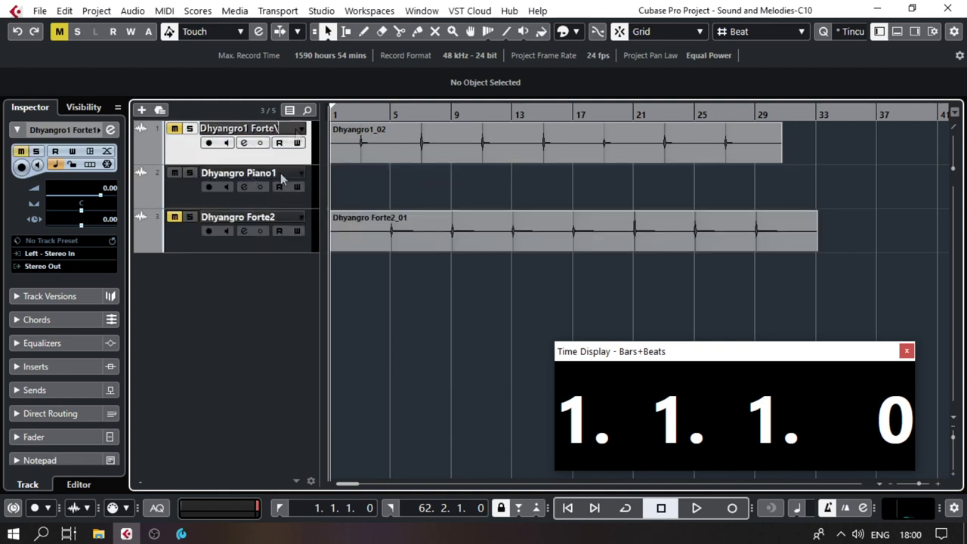
key(BackSpace)
key(Tab)
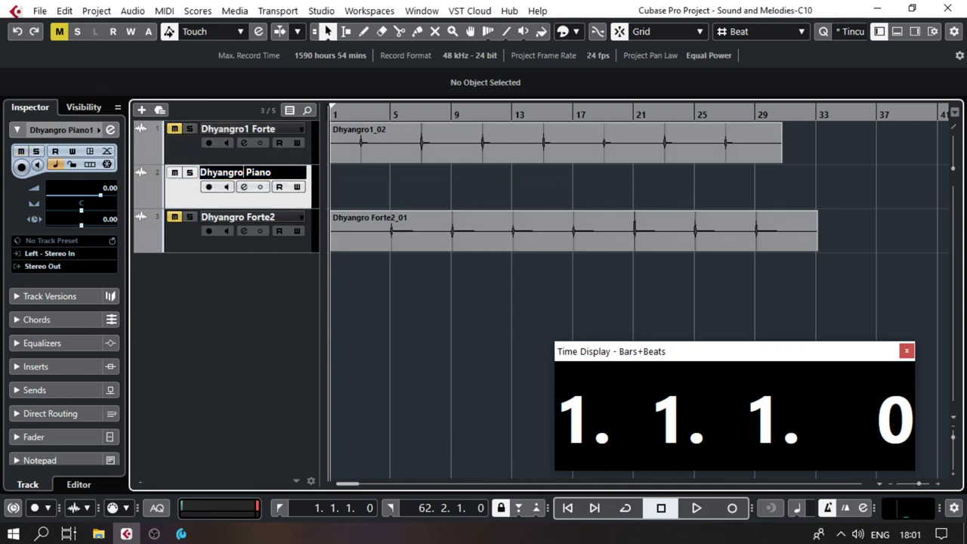
key(Return)
Rename the Dhyangro Forte2 track as Dhyangro2 Forte.
double_click(264, 217)
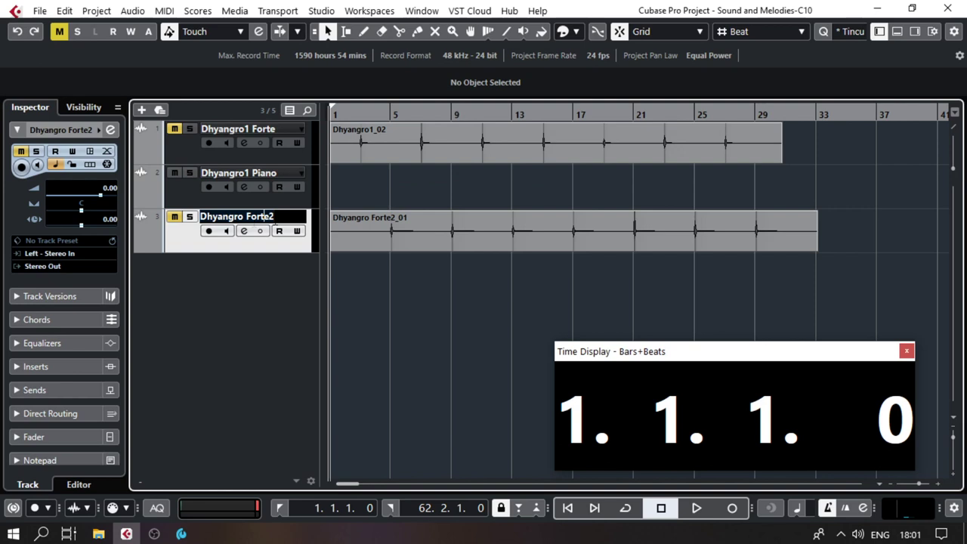
key(Left)
key(Left)
key(Left)
key(Left)
key(Left)
key(Left)
text(2)
key(Return)
Duplicate the Dhyangro2 Forte track without its clip and name the copy Dhyangro2 Piano.
key(ctrl+d)
double_click(262, 264)
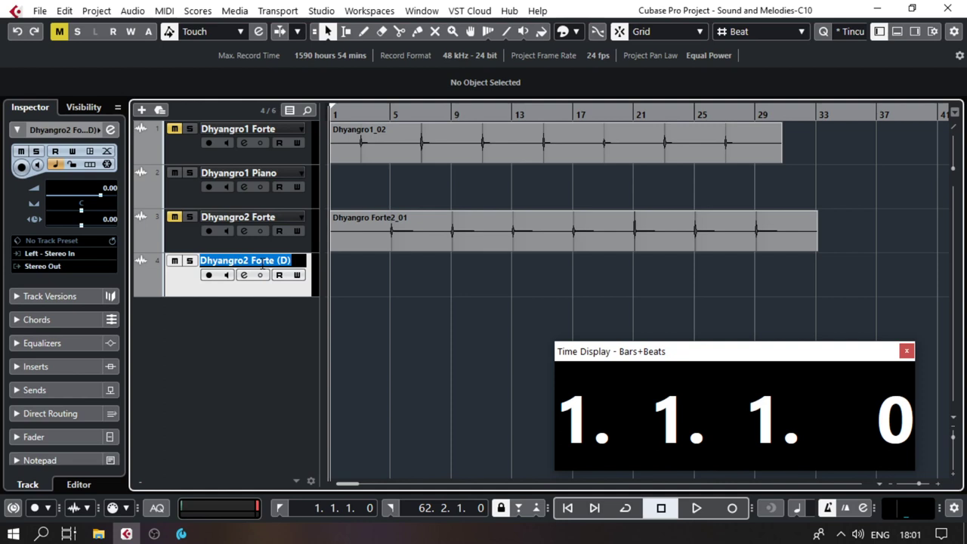
key(BackSpace)
key(BackSpace)
key(BackSpace)
key(BackSpace)
key(BackSpace)
key(BackSpace)
key(BackSpace)
key(BackSpace)
key(BackSpace)
text(Piano)
key(Return)
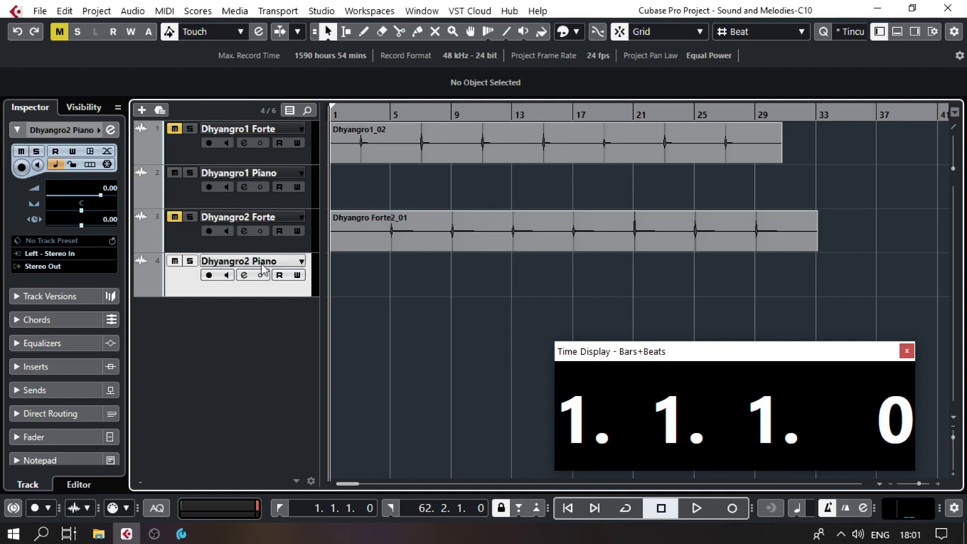
Record a take on the Dhyangro1 Piano track from the project start to about bar 29.
click(275, 203)
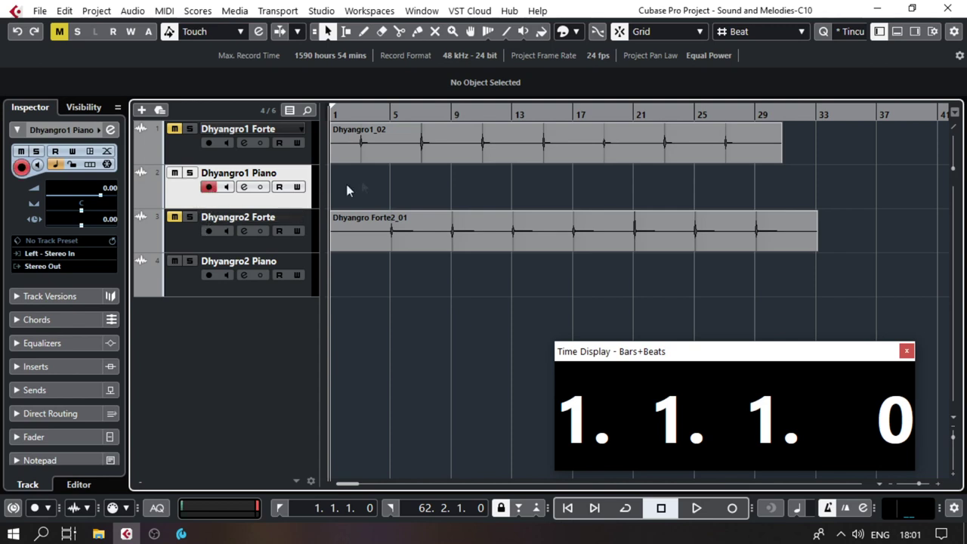
key(h)
key(h)
key(h)
key(h)
key(g)
key(g)
key(g)
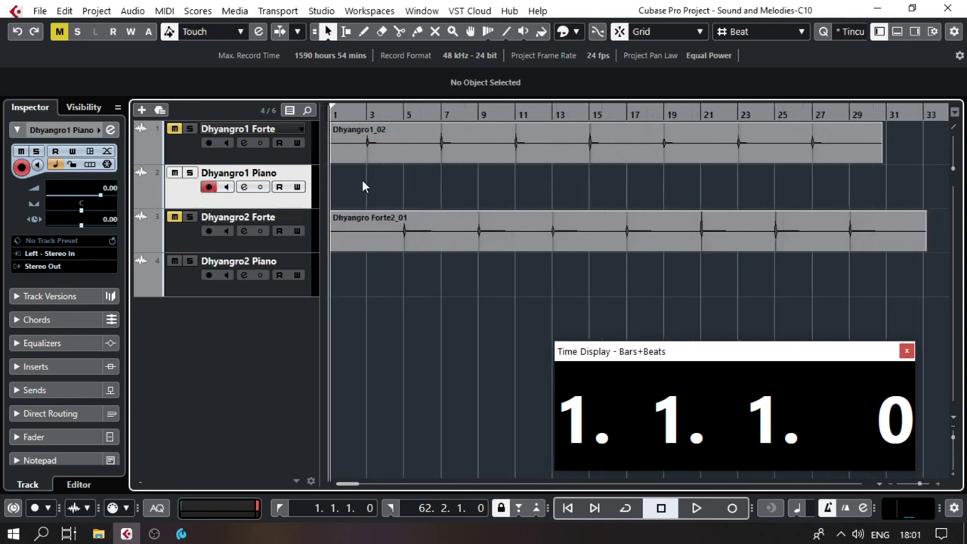
key(KP_Multiply)
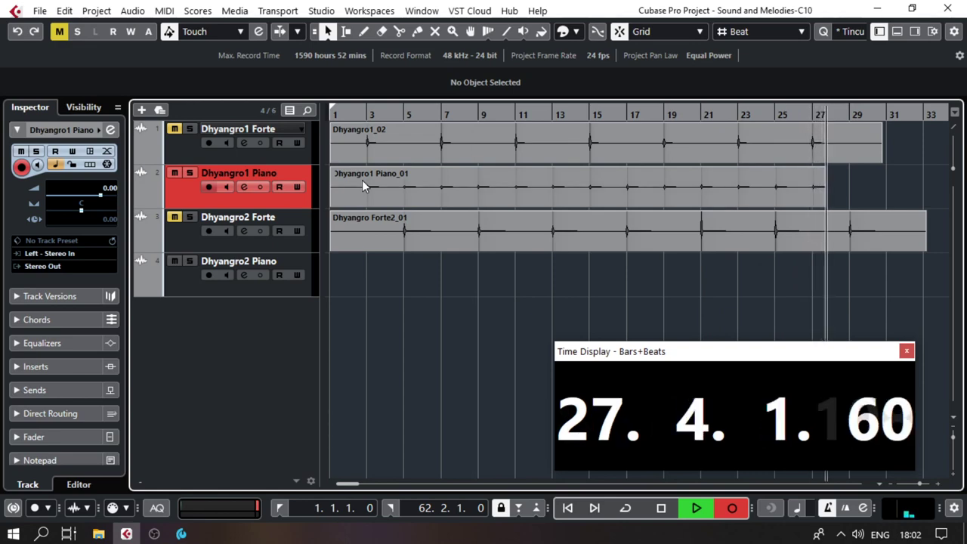
key(space)
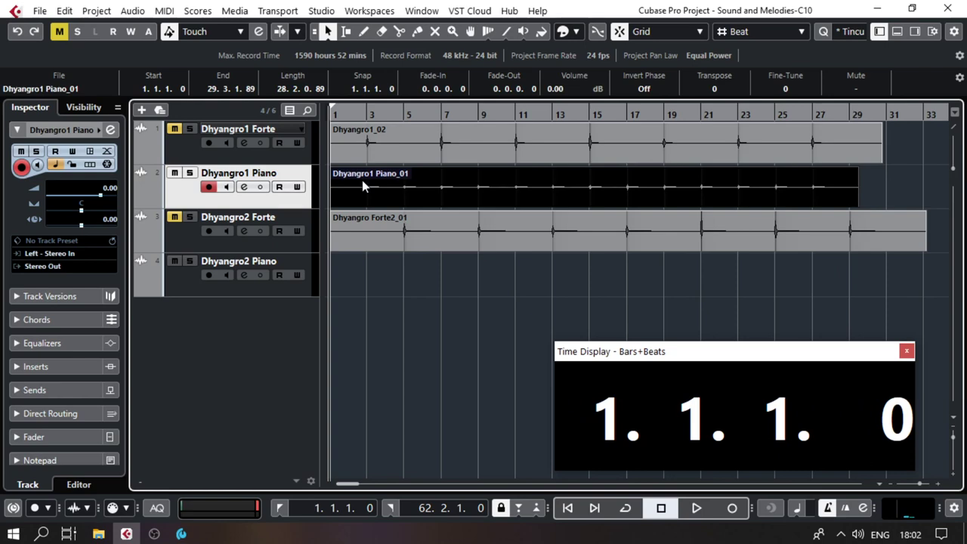
Mute and disarm the Dhyangro1 Piano track, and arm the Dhyangro2 Piano track for recording.
click(209, 186)
click(174, 173)
click(186, 275)
click(208, 275)
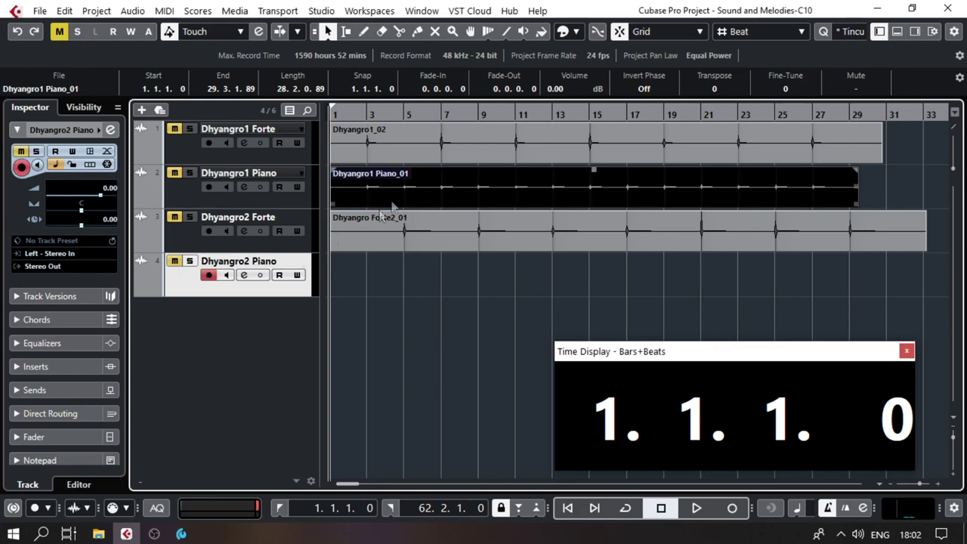
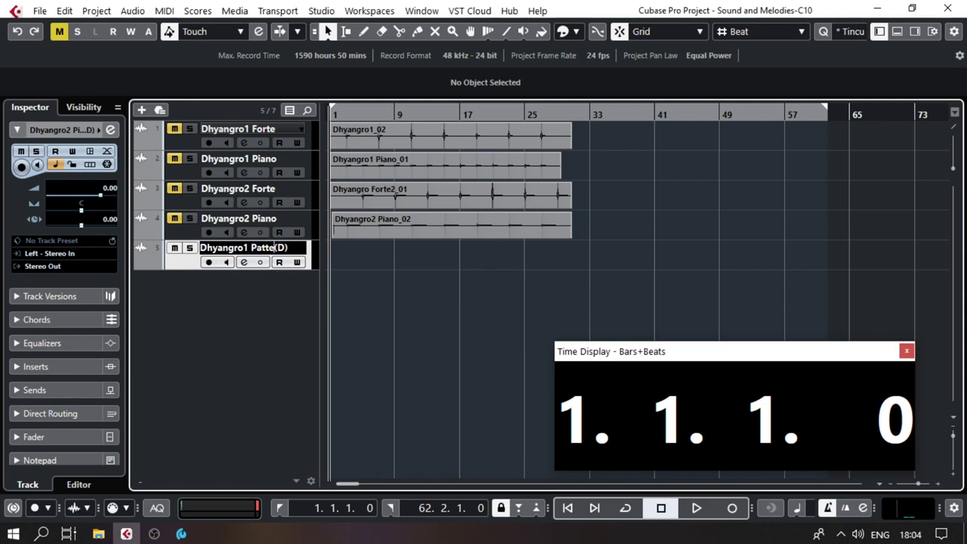
Name the fifth track Dhyangro1 PatrnA and record a take on it from the project start to about bar 32.
key(Return)
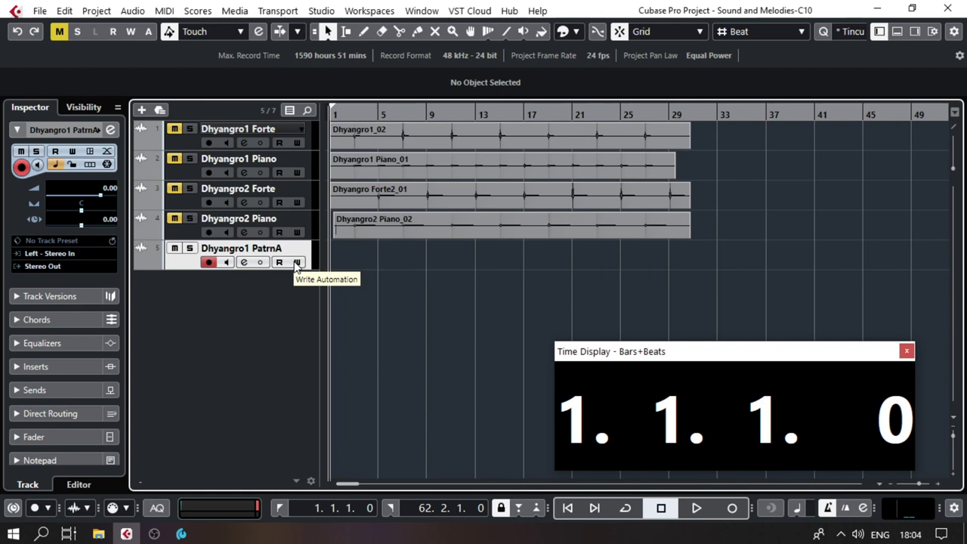
key(KP_Multiply)
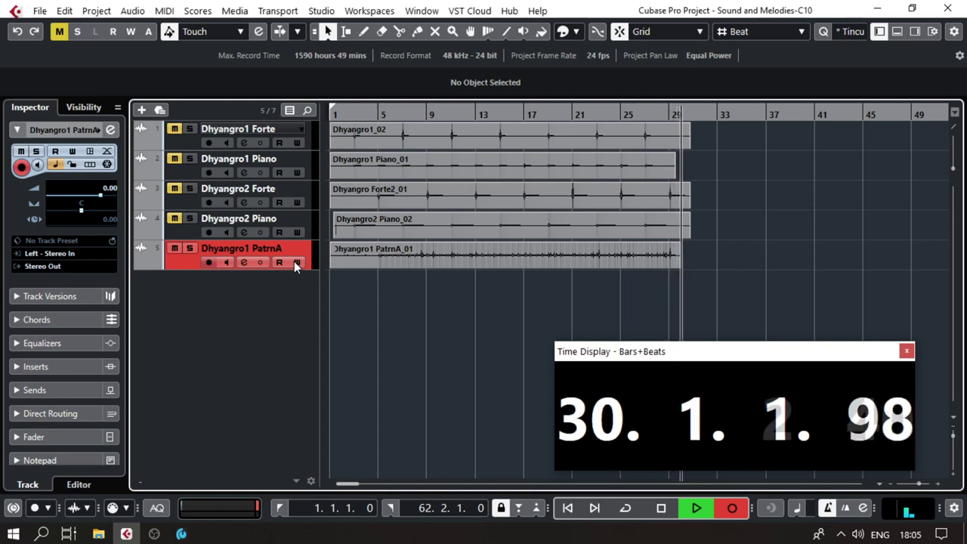
key(space)
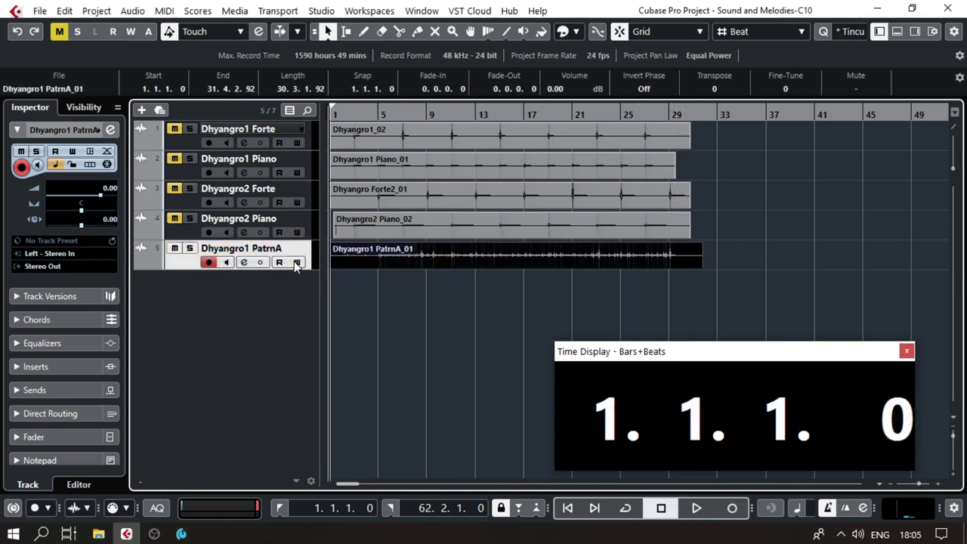
Duplicate the Dhyangro1 PatrnA track without its clip and name the copy Dhyangro1 PatrnB.
key(ctrl+d)
double_click(240, 278)
key(Right)
key(BackSpace)
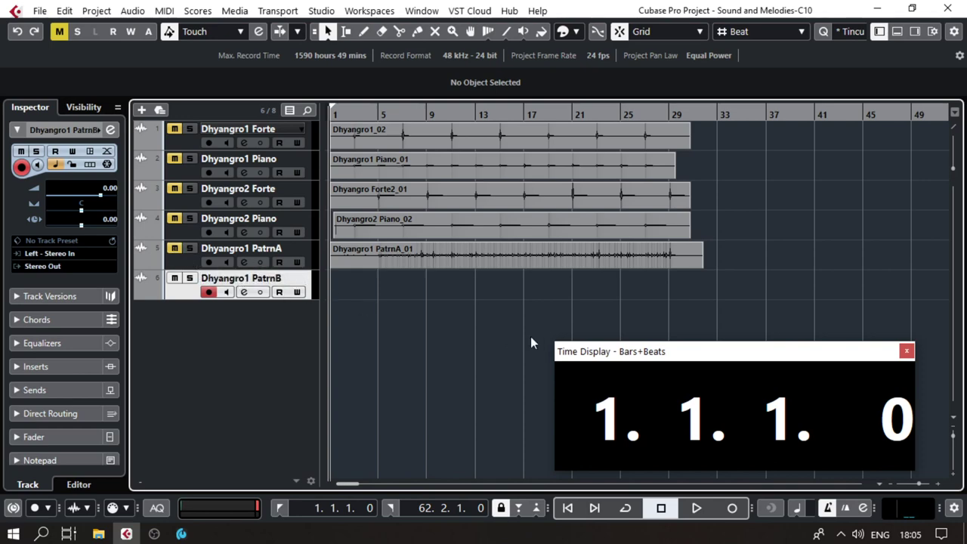
Record a take on the Dhyangro1 PatrnB track from the project start and trim the clip's end back to about bar 32.
key(KP_Multiply)
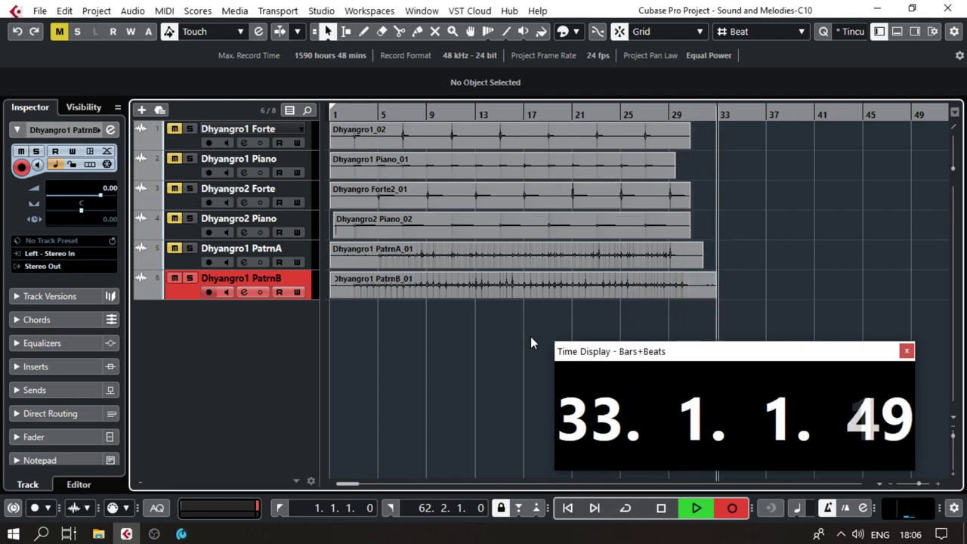
key(space)
drag(717, 295, 702, 294)
click(407, 320)
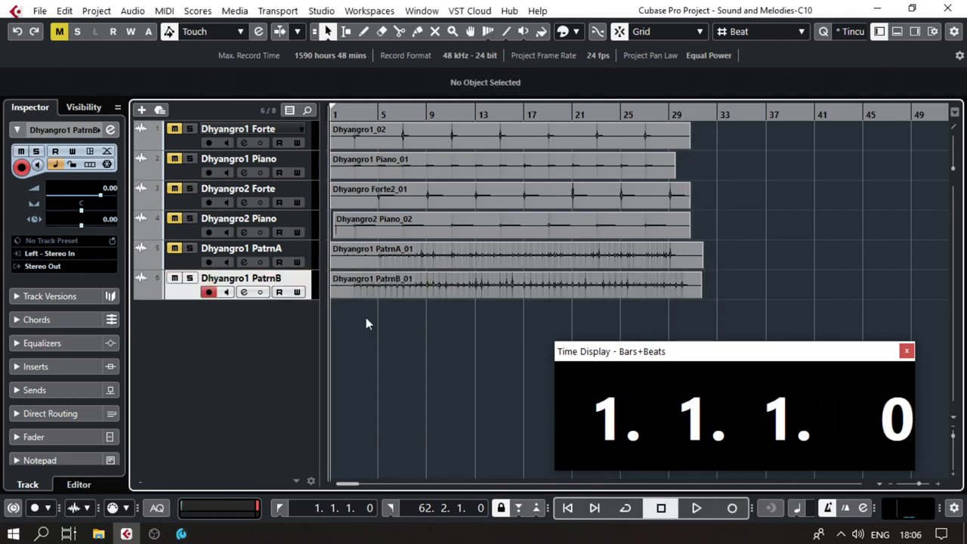
Duplicate the Dhyangro1 PatrnB track, name the copy Dhyangro1 PatrnC, and switch record arming from the original to the copy.
key(ctrl+d)
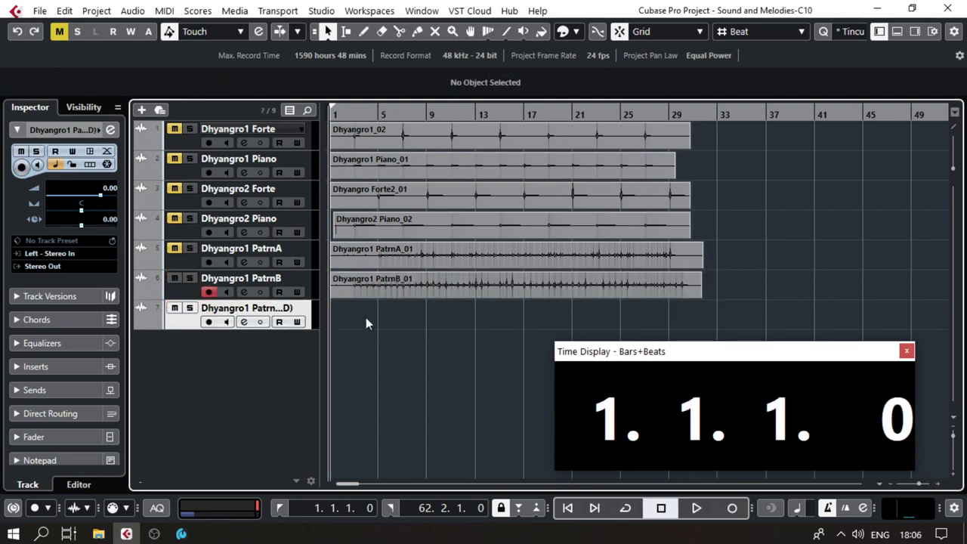
click(209, 323)
click(209, 292)
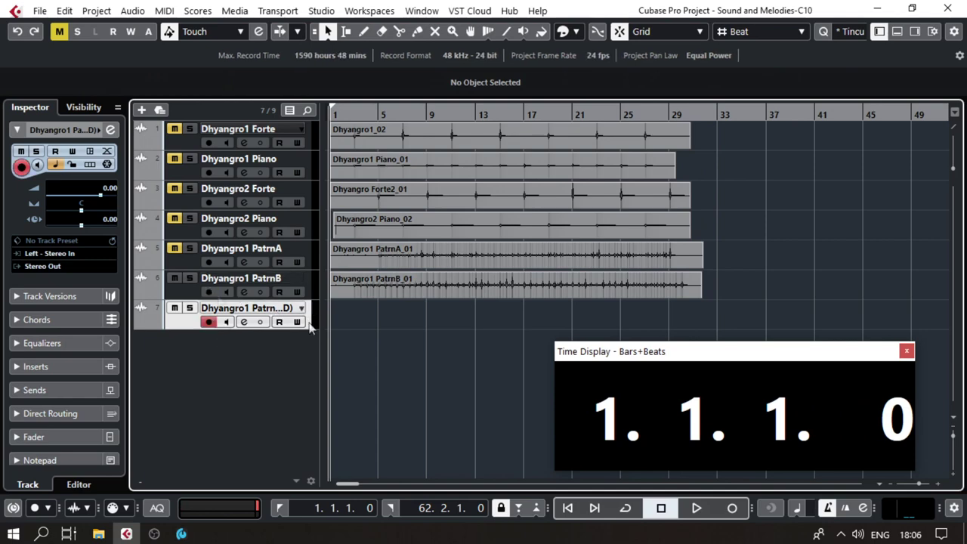
right_click(453, 353)
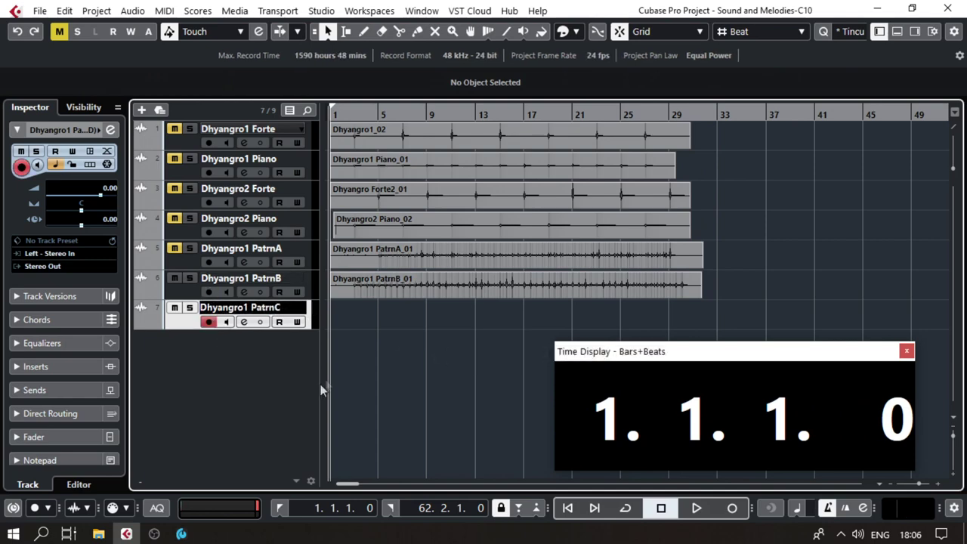
key(Return)
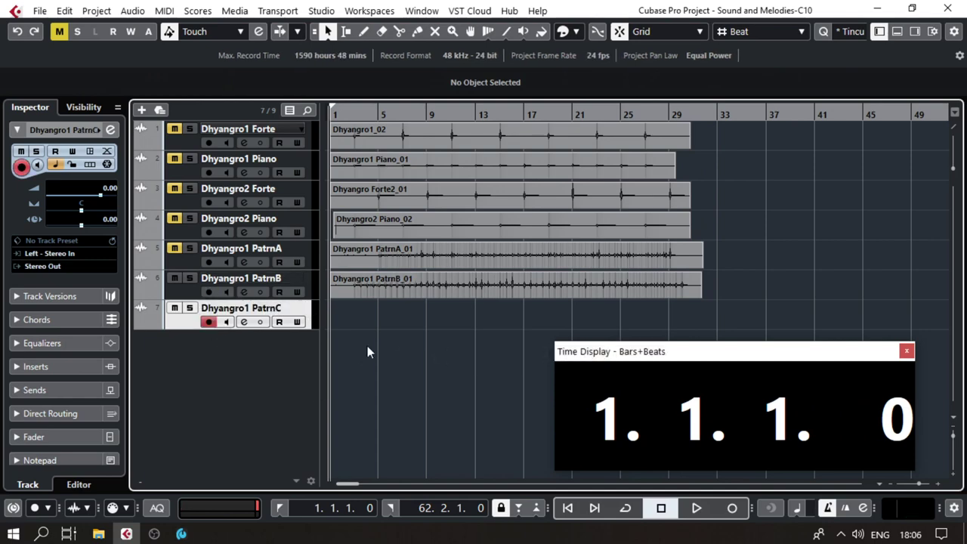
Record a take on the Dhyangro1 PatrnC track from the project start to about bar 35, and mute the track.
key(KP_Multiply)
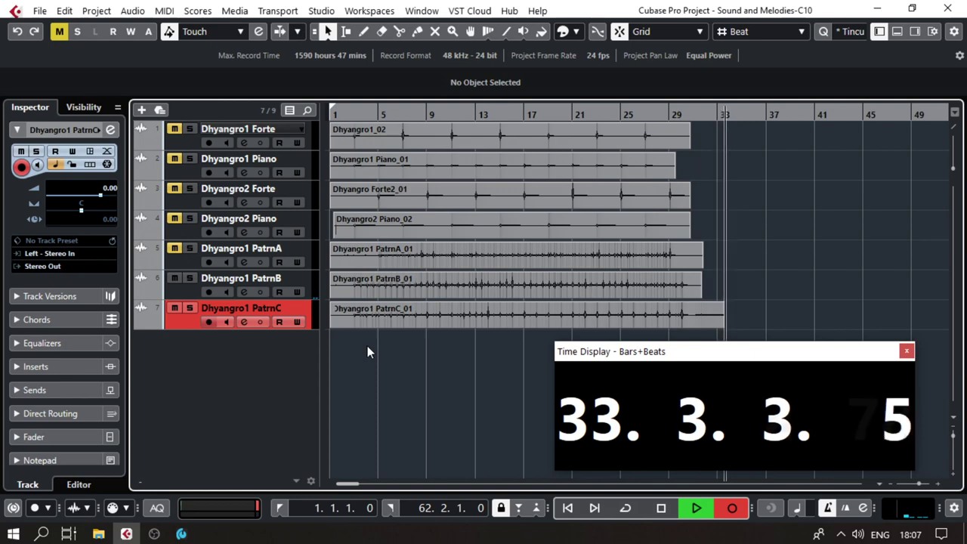
key(space)
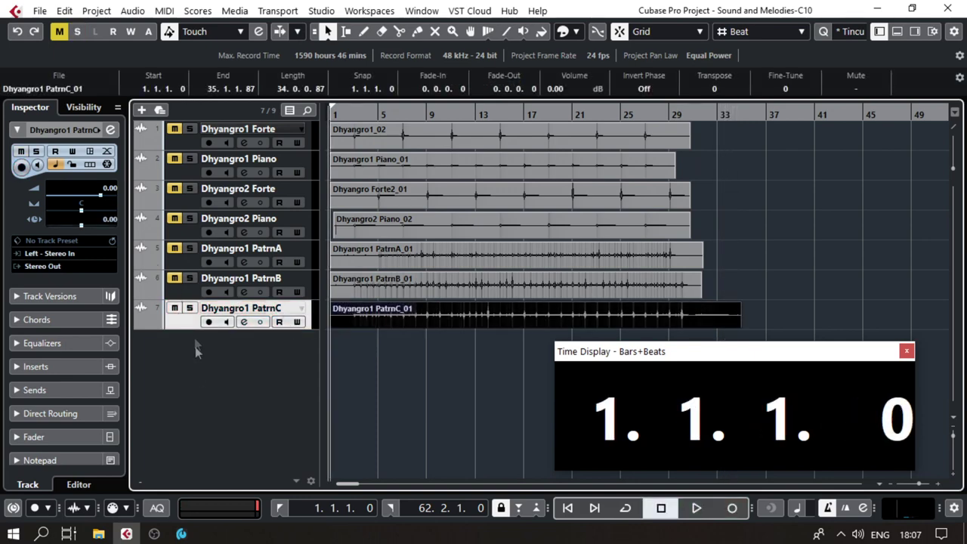
click(174, 307)
Name the duplicate of the PatrnC track Dhyangro1 PatrnD and record a take on it to about bar 34.
text(Dhyangro1 PatrnD)
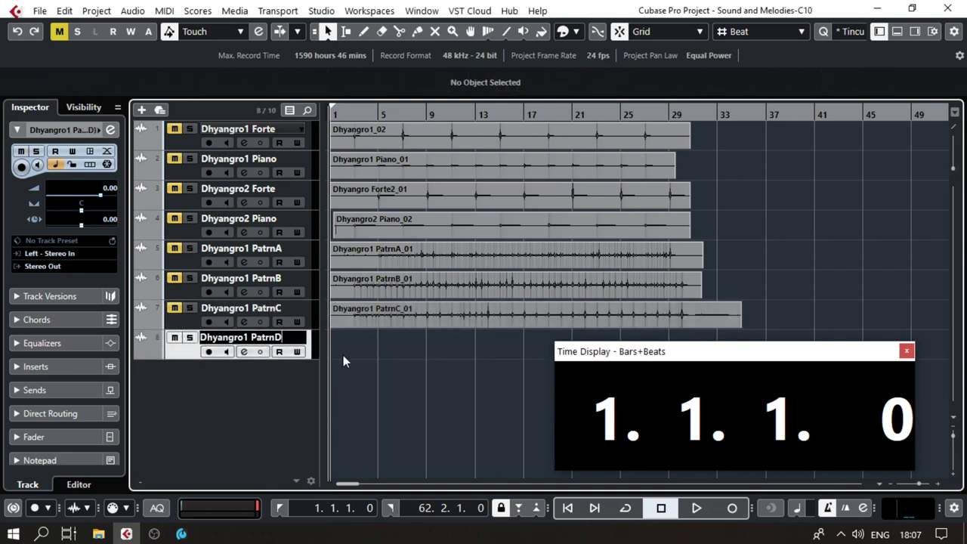
key(Return)
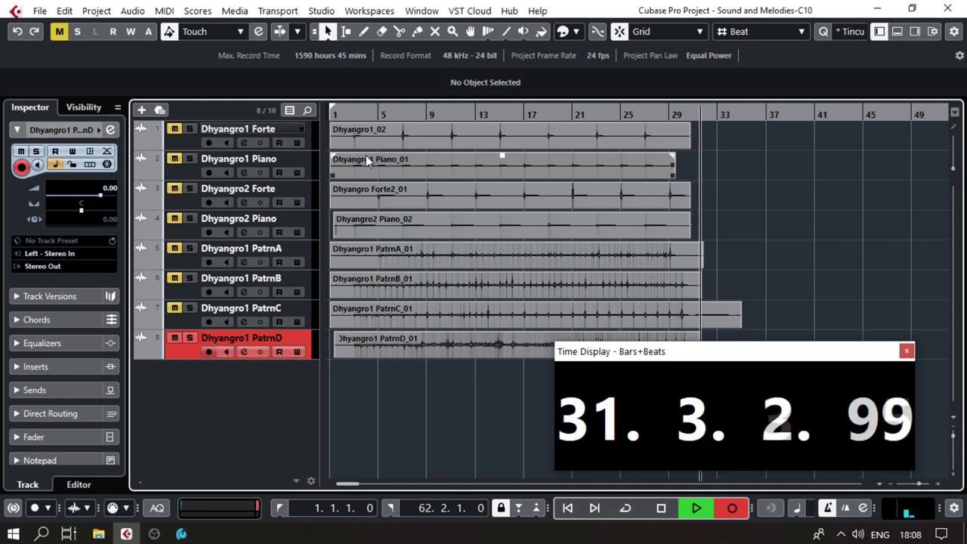
key(space)
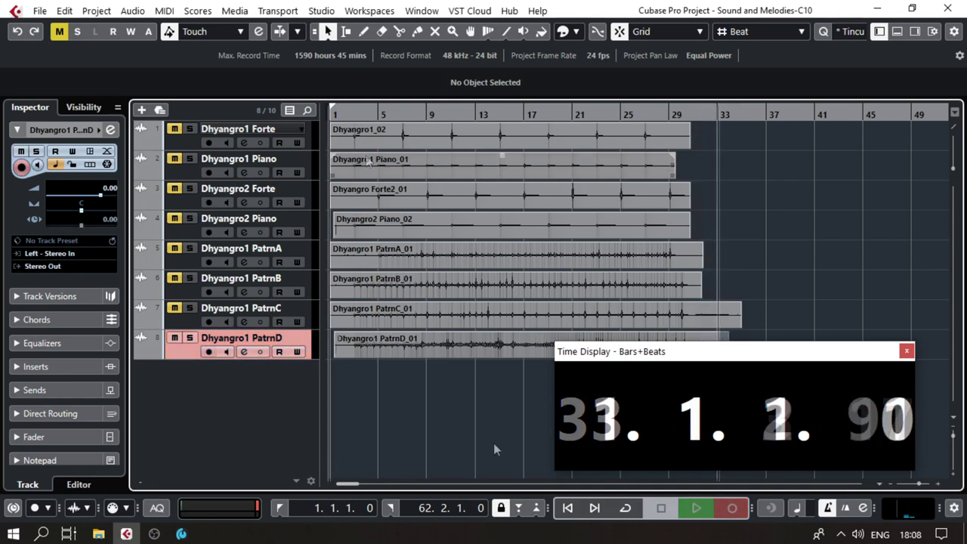
Mute the Dhyangro1 PatrnD track and duplicate it without its clip as Dhyangro2 PatrnA.
click(176, 339)
key(ctrl+d)
double_click(280, 369)
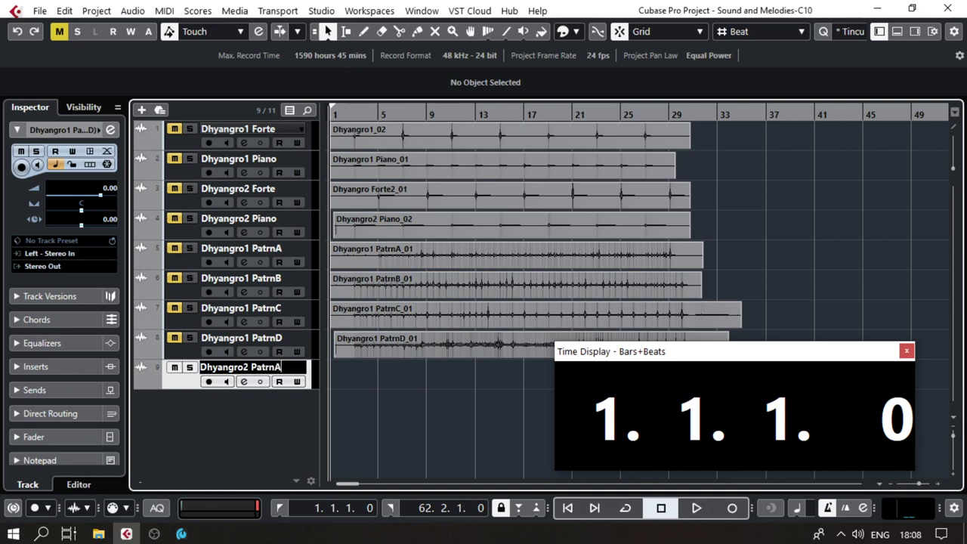
key(Return)
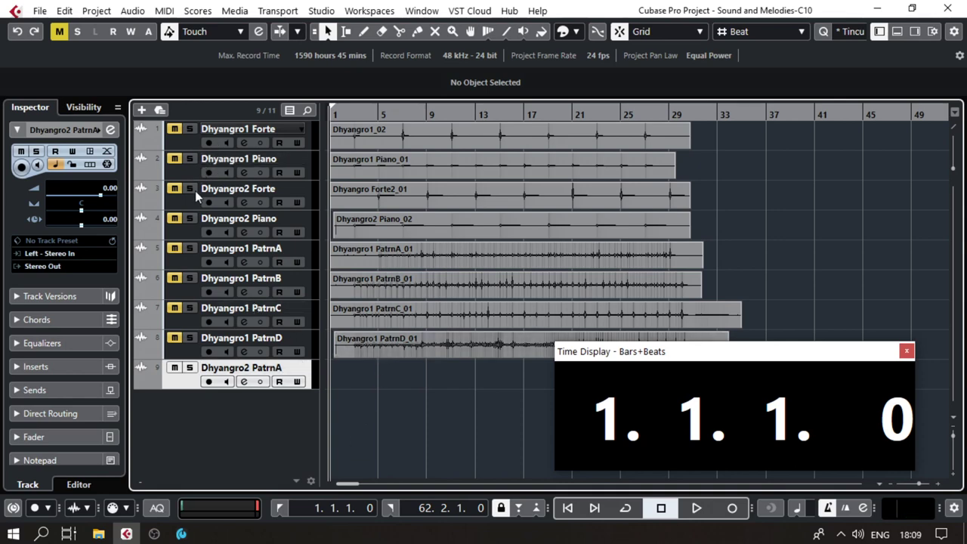
Move the four Dhyangro1 pattern tracks directly below Dhyangro1 Piano, and arm the Dhyangro2 PatrnA track for recording.
click(193, 260)
key(shift+Down)
key(shift+Down)
key(shift+Down)
drag(190, 199, 191, 199)
click(211, 385)
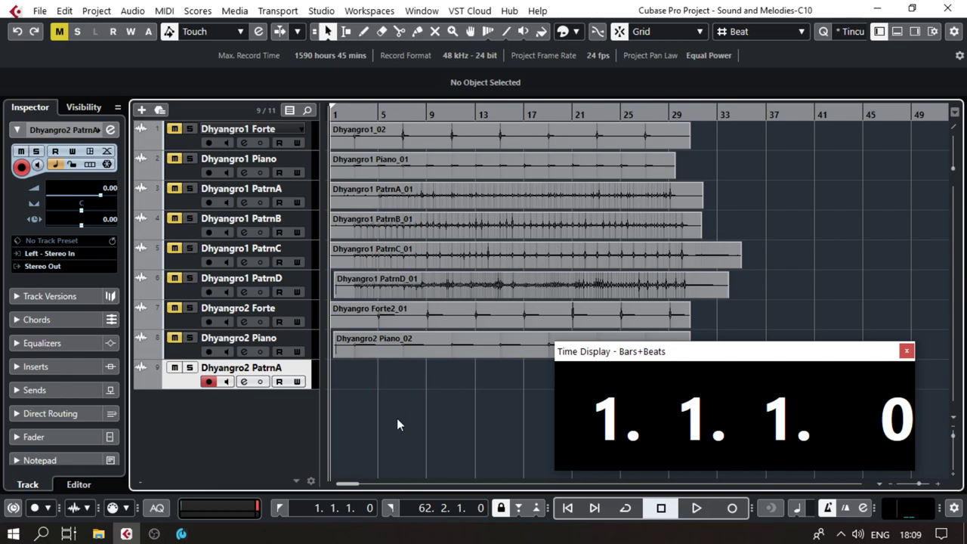
Switch to OBS Studio and transition the camera preview scene to the program output.
key(alt+Tab)
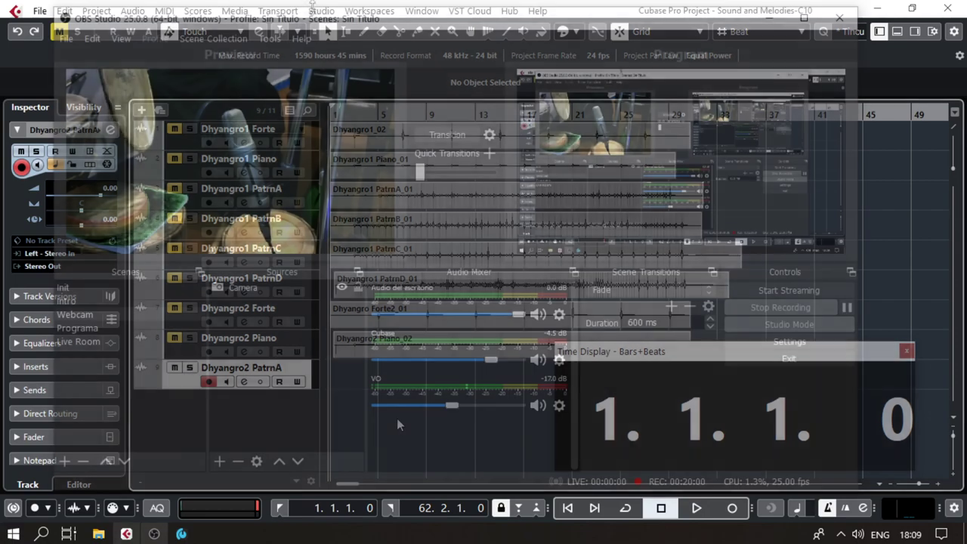
click(446, 137)
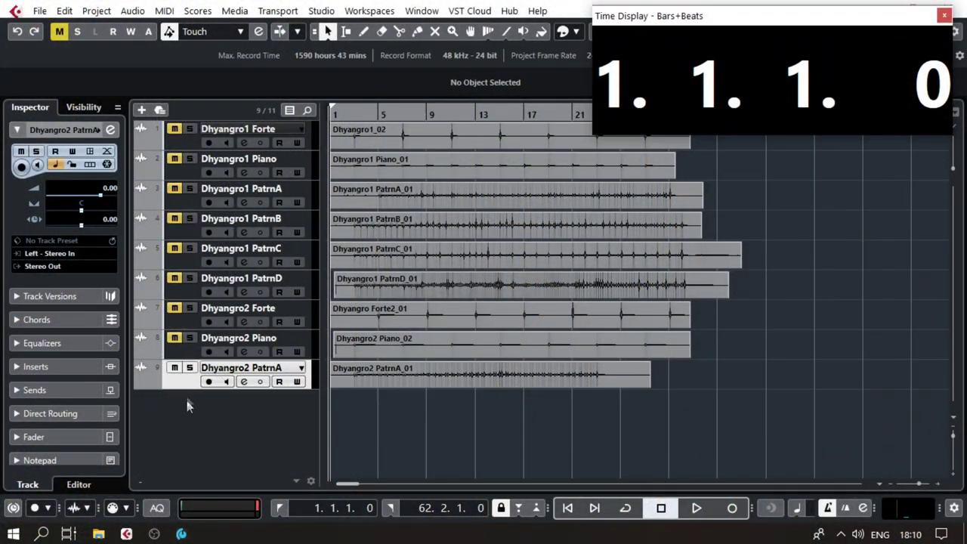
Mute the Dhyangro2 PatrnA track and duplicate it without its clip as Dhyangro2 PatrnB.
double_click(188, 405)
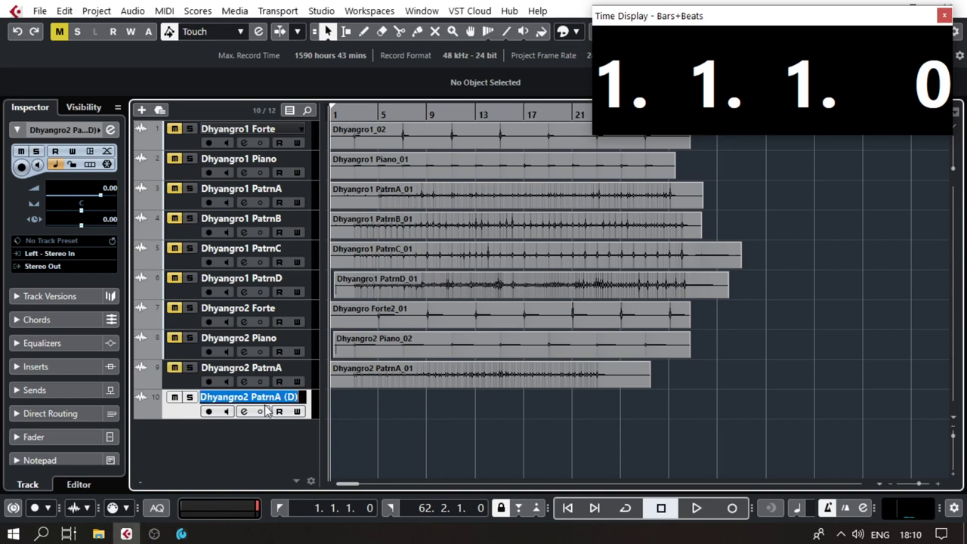
key(Return)
Record a take on the Dhyangro2 PatrnB track from the project start, split the clip at bar 33 and delete its tail.
key(KP_Multiply)
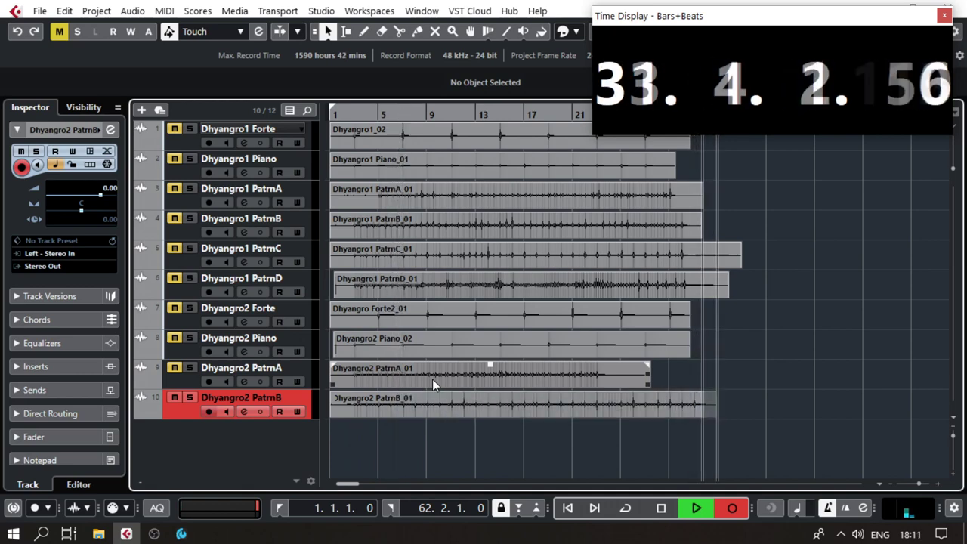
key(space)
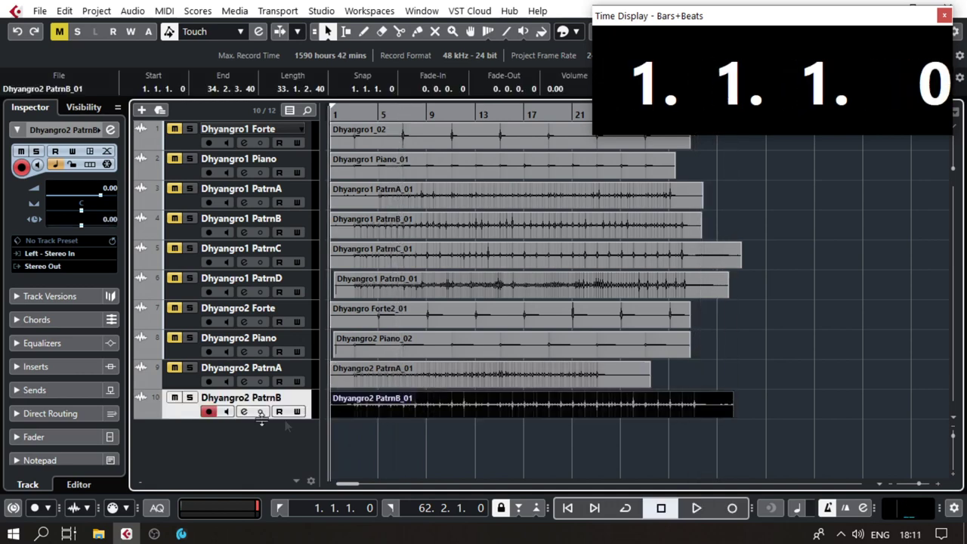
alt+click(720, 413)
key(Delete)
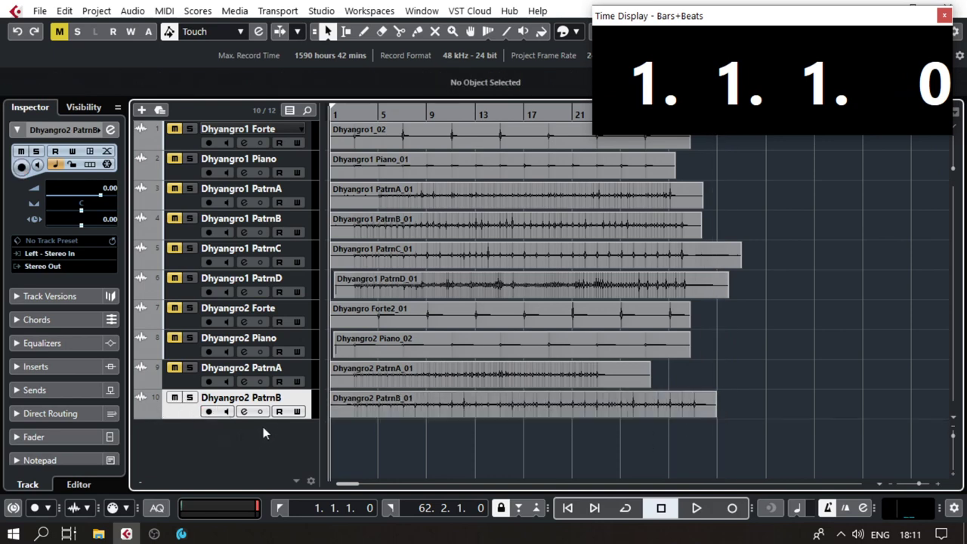
Duplicate the Dhyangro2 PatrnB track without its clip, name the copy Dhyangro2 PatrnC and arm it for recording.
double_click(263, 427)
double_click(283, 428)
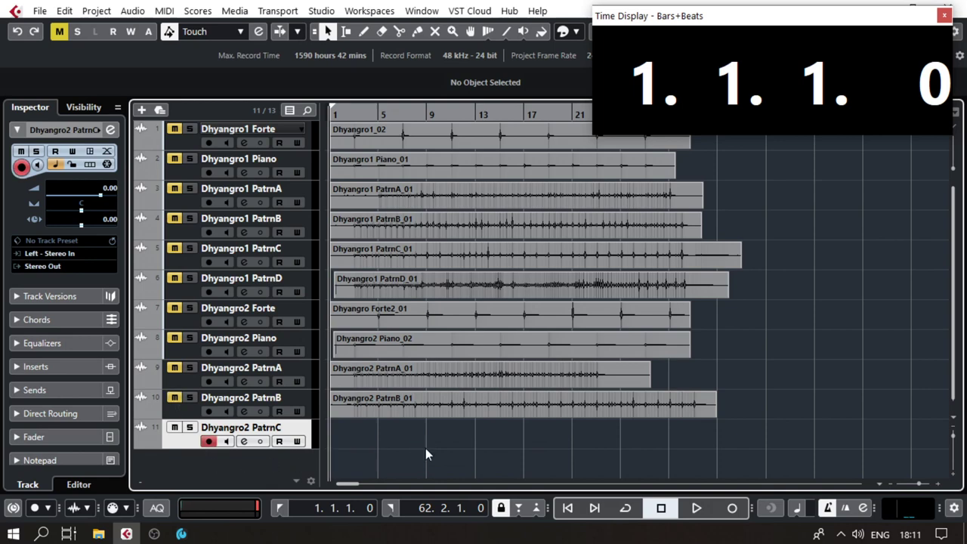
Record a take on the Dhyangro2 PatrnC track from the project start, then split off and delete the clip's tail after about bar 35.
key(KP_Multiply)
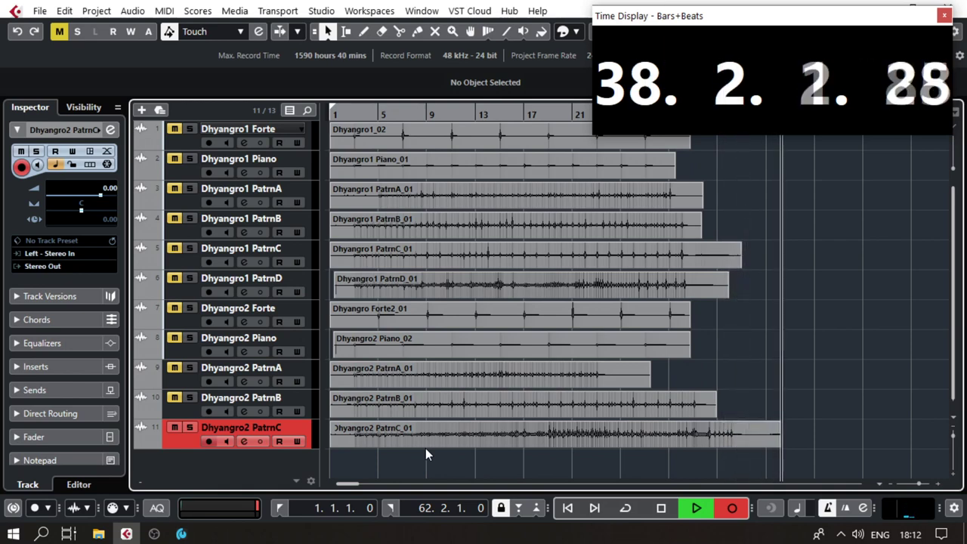
key(space)
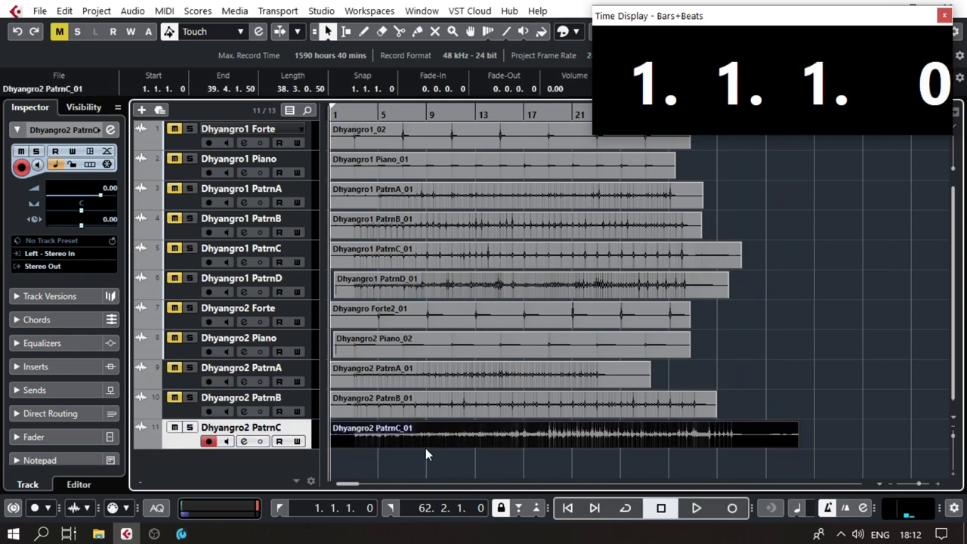
scroll(788, 432, up, 4)
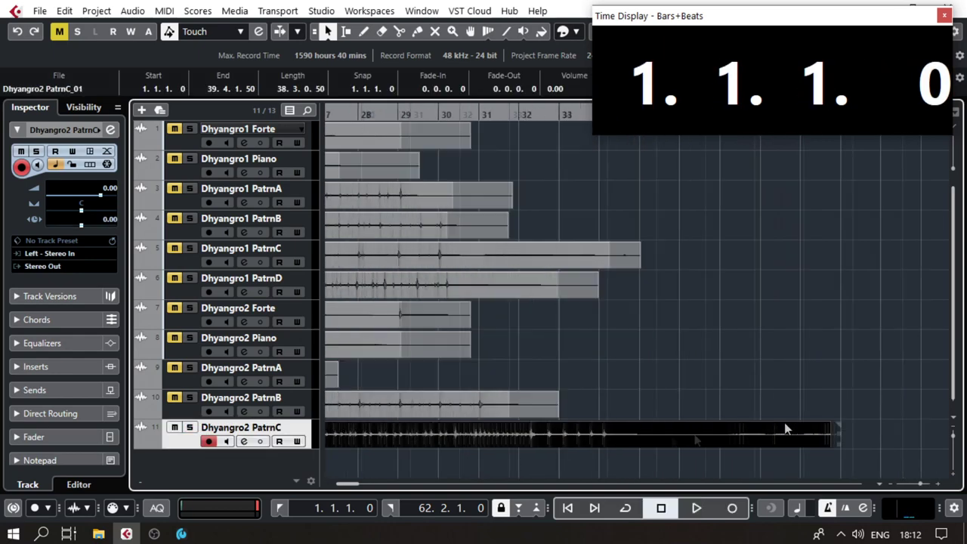
click(629, 439)
key(Delete)
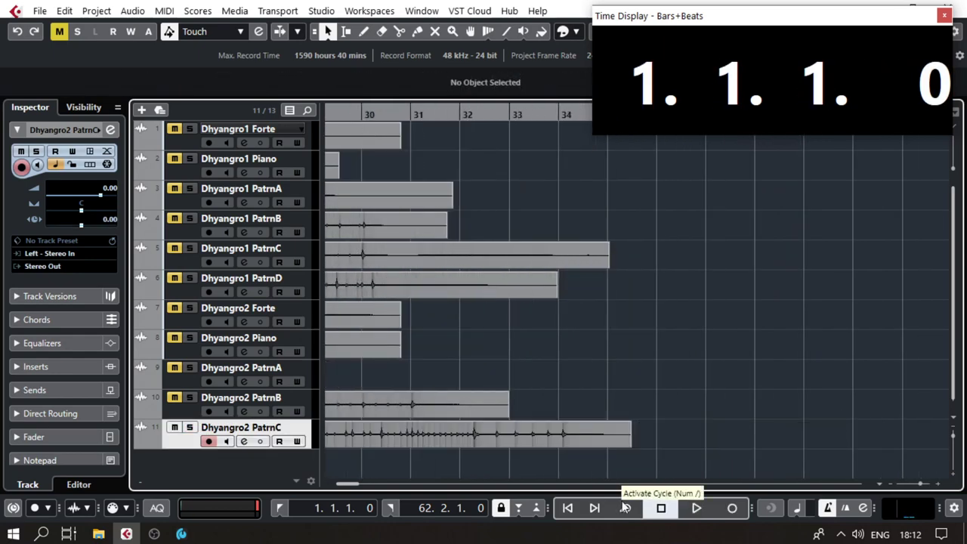
scroll(653, 292, down, 4)
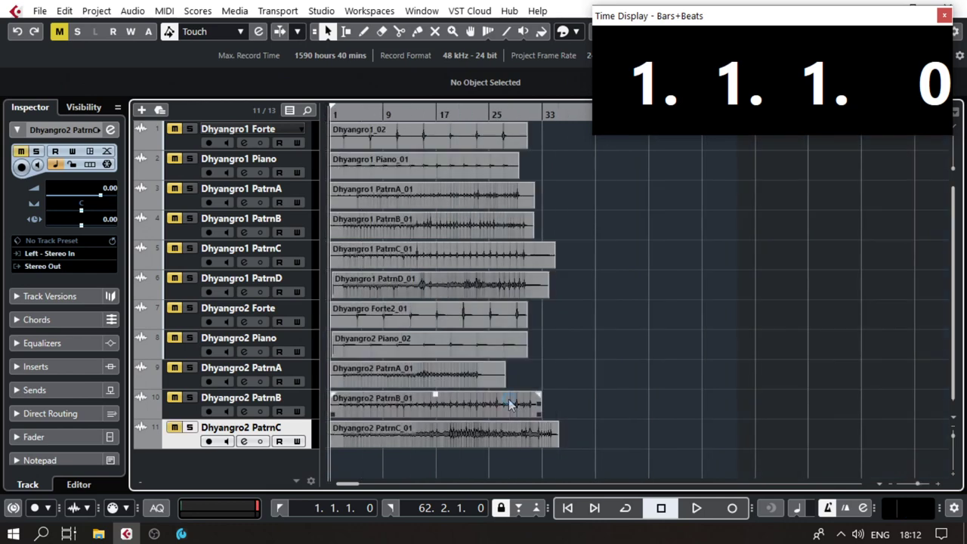
Unmute the Dhyangro1 Forte track and open its clip in the sample editor.
right_click(613, 247)
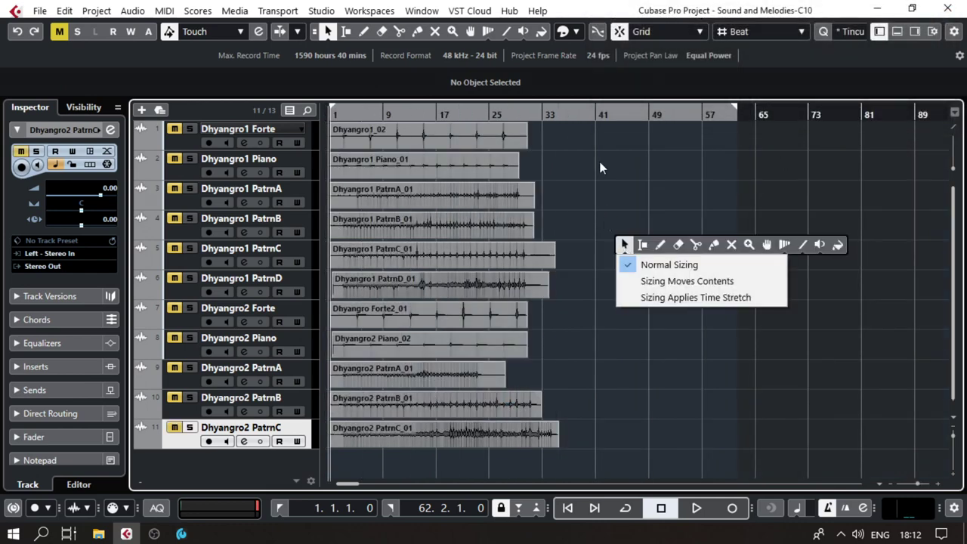
click(600, 165)
scroll(313, 125, up, 4)
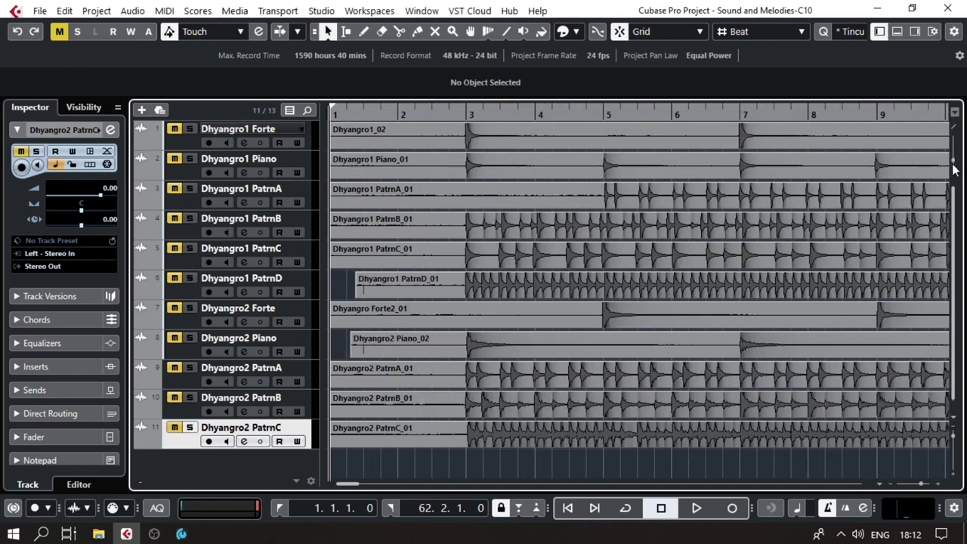
click(190, 142)
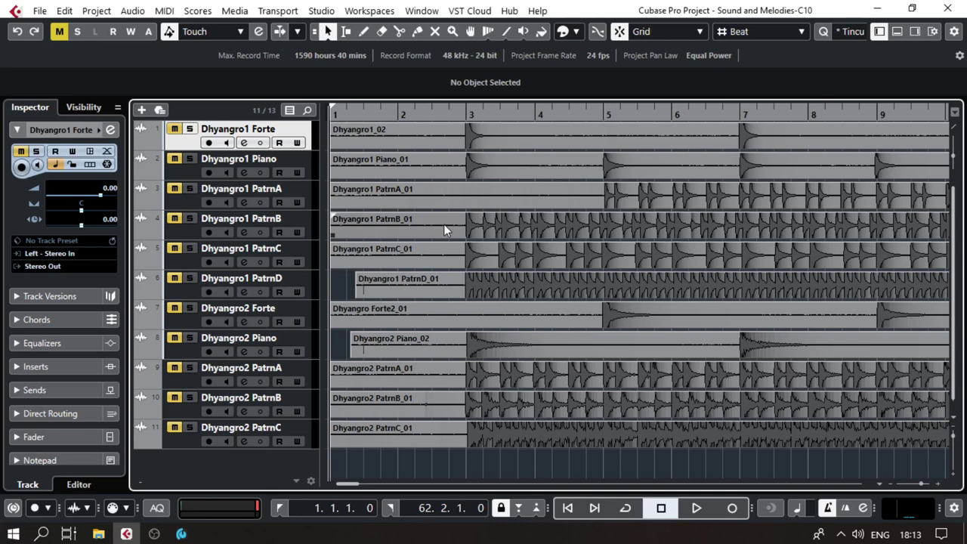
scroll(445, 226, down, 2)
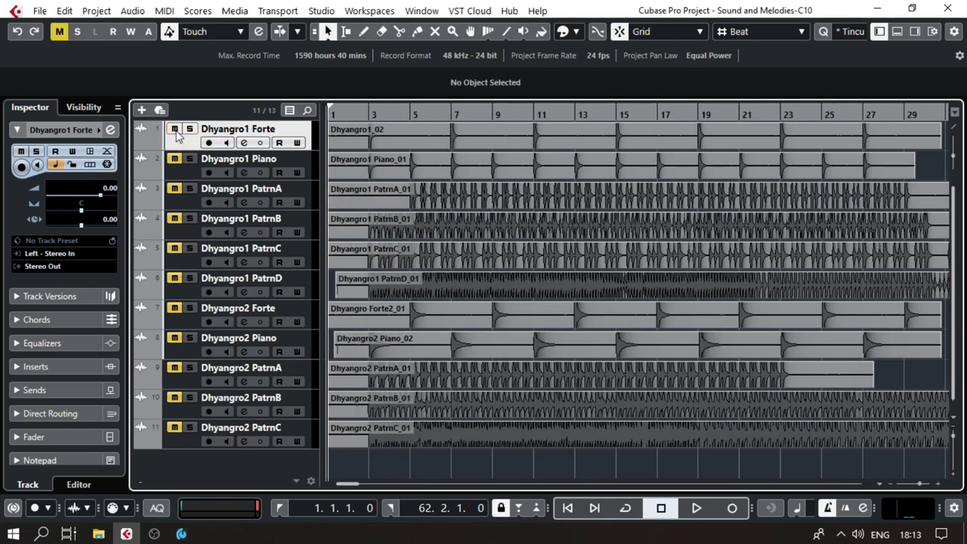
double_click(414, 140)
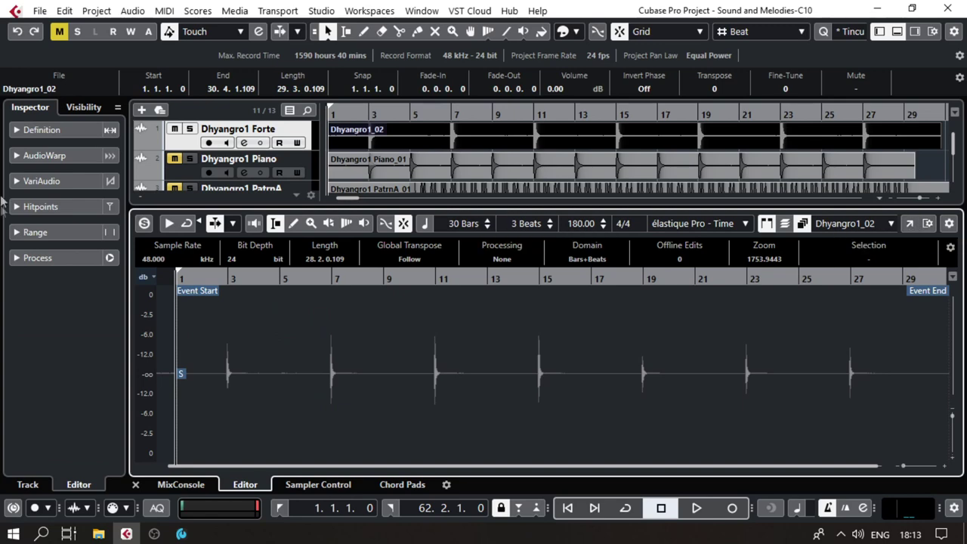
Detect hitpoints in the Dhyangro1 Forte clip and divide it into separate events at those hitpoints.
click(53, 206)
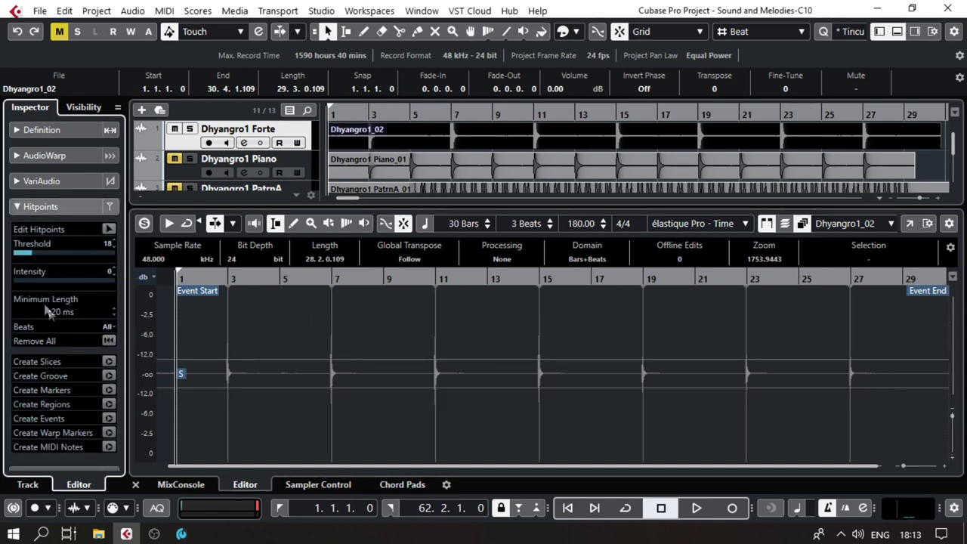
click(106, 327)
click(52, 361)
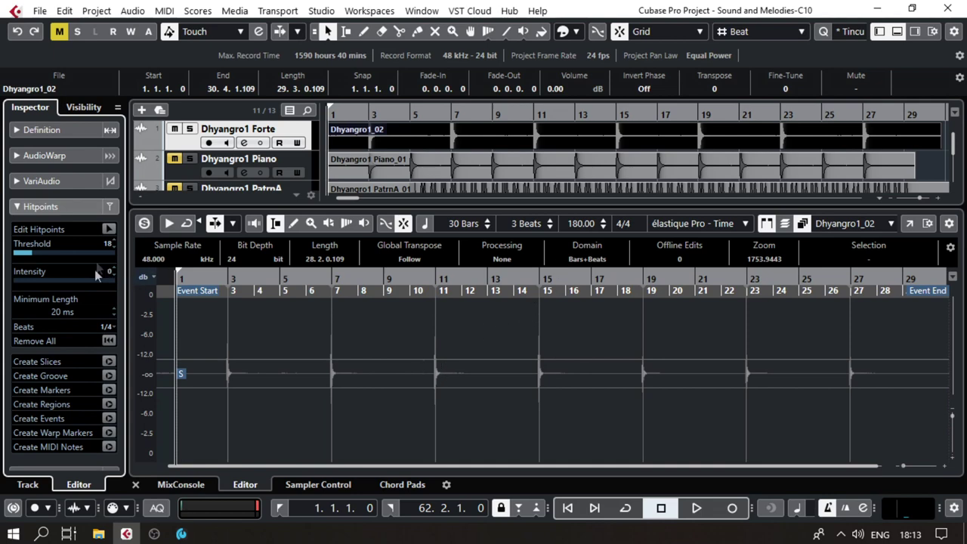
click(27, 280)
click(109, 420)
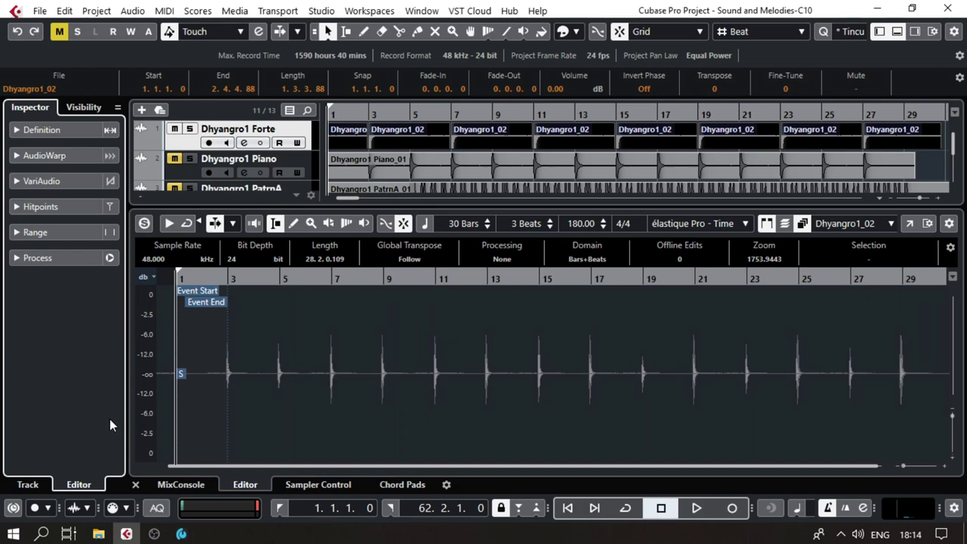
Close the sample editor, enlarge the Dhyangro1 Forte track and delete the silent event before its first hit.
key(Return)
drag(268, 151, 263, 252)
click(356, 213)
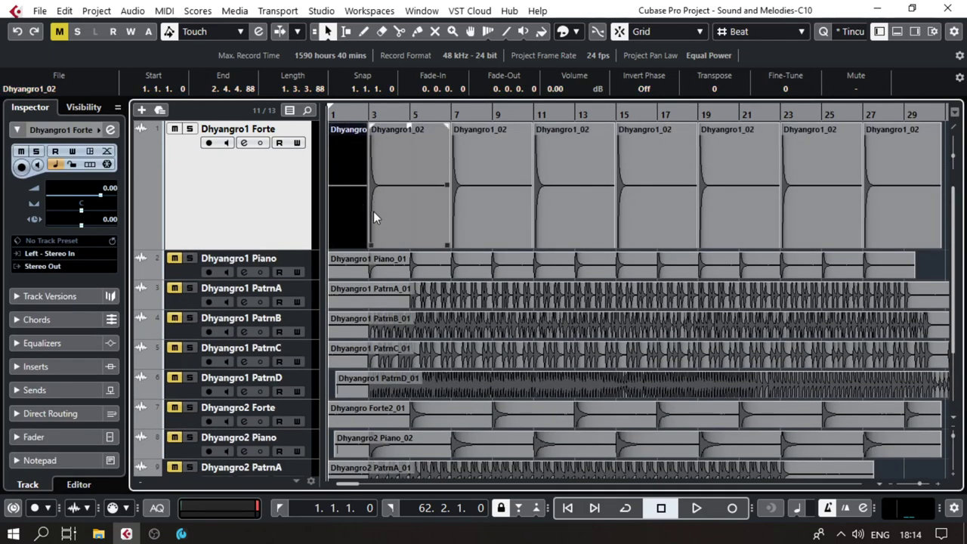
key(Delete)
Move the first hit on the Dhyangro1 Forte track so it starts exactly at bar 2.
click(883, 138)
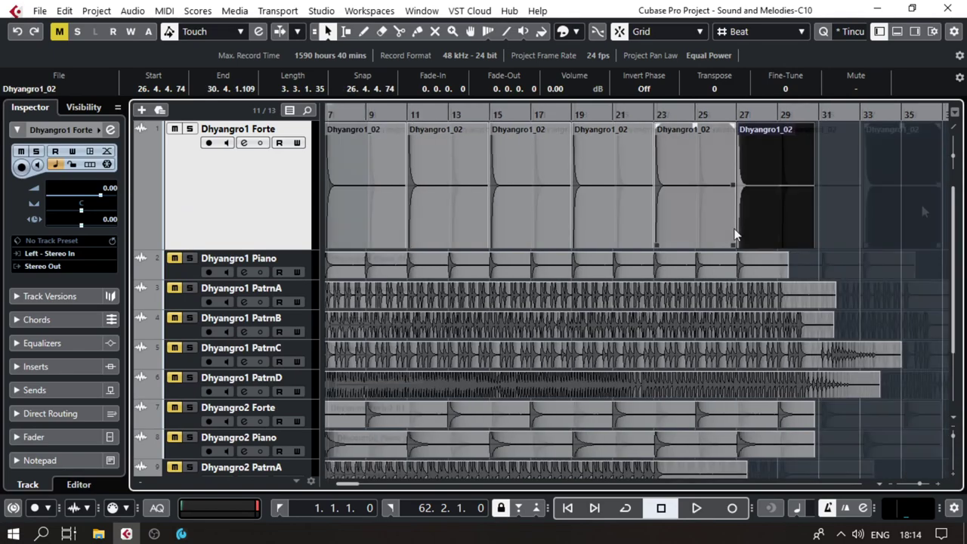
scroll(364, 183, up, 12)
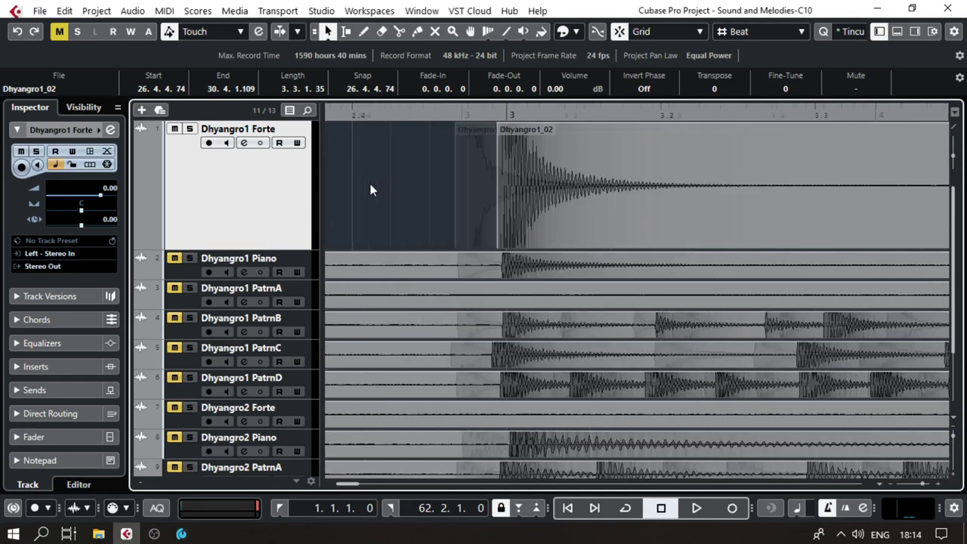
scroll(533, 196, up, 4)
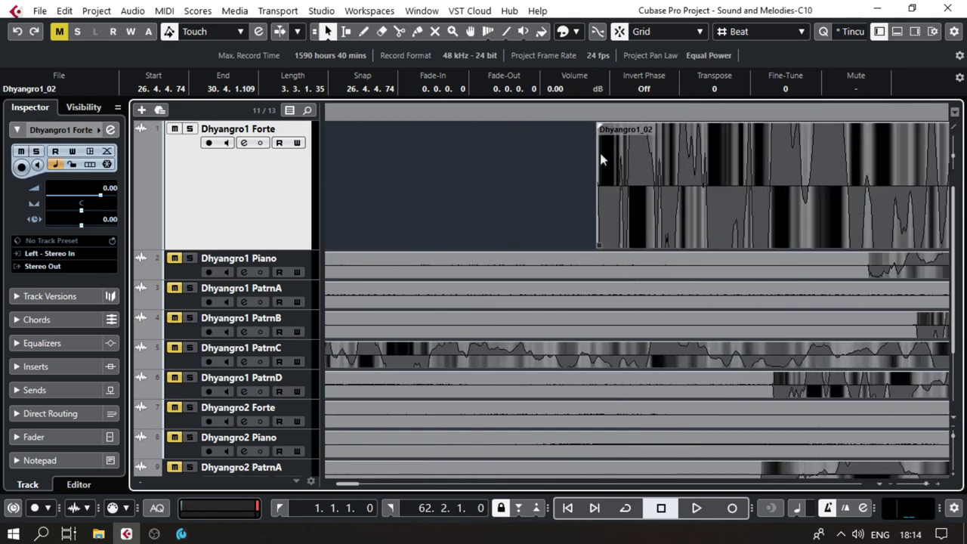
scroll(582, 223, down, 12)
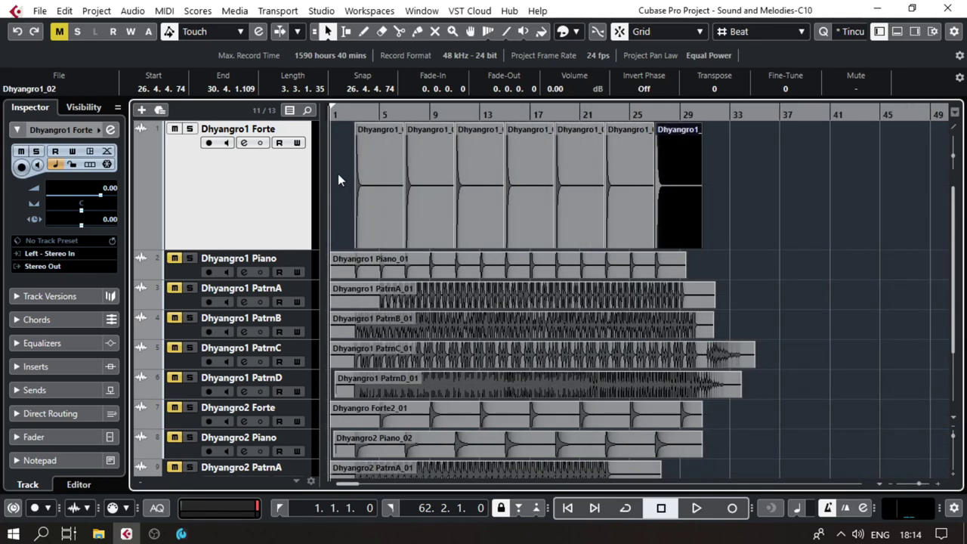
scroll(339, 180, up, 12)
drag(643, 194, 492, 207)
scroll(492, 208, right, 3)
scroll(551, 201, right, 2)
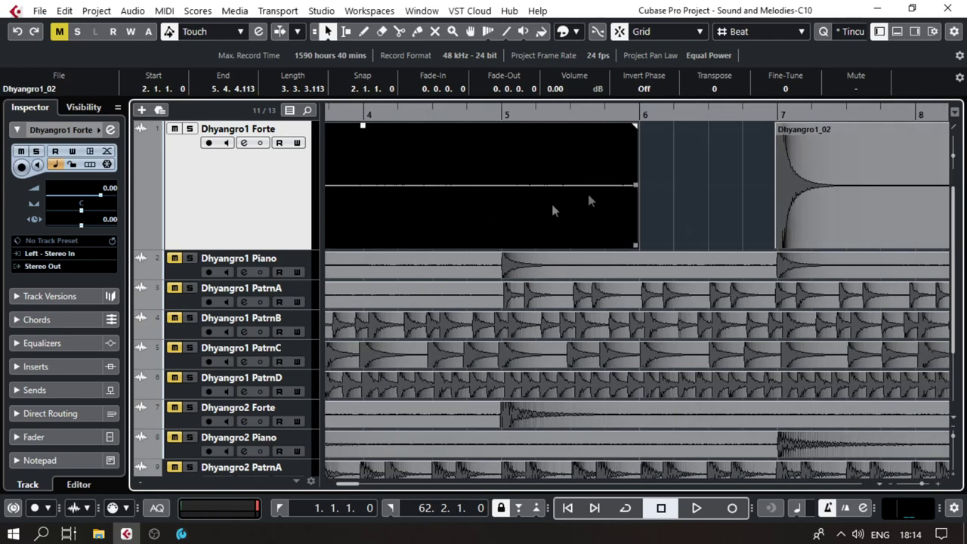
Place the second and third hits on the Dhyangro1 Forte track at the starts of bars 7 and 12.
drag(781, 201, 792, 202)
scroll(671, 222, right, 4)
scroll(671, 222, down, 2)
scroll(670, 222, right, 3)
drag(682, 202, 758, 202)
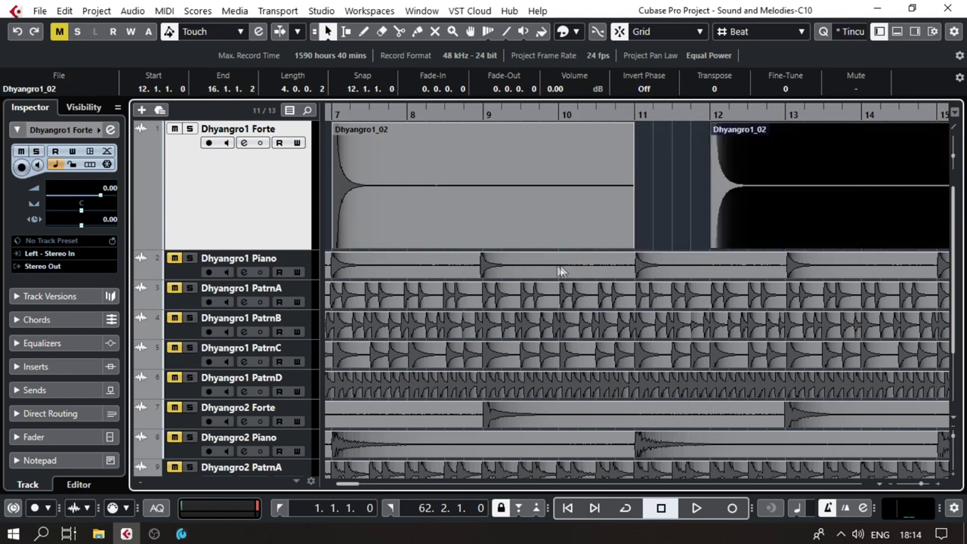
Move the remaining four hits on the Dhyangro1 Forte track to start at bars 17, 22, 27 and 32.
scroll(560, 265, right, 3)
scroll(560, 264, down, 3)
scroll(637, 225, right, 2)
scroll(636, 225, up, 3)
drag(690, 204, 810, 225)
scroll(683, 214, right, 4)
scroll(692, 251, up, 3)
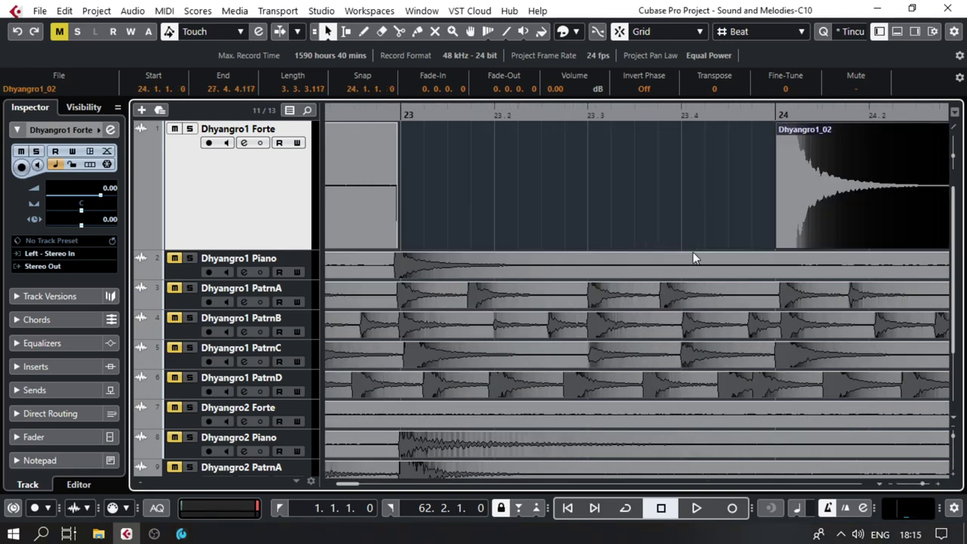
scroll(693, 252, down, 6)
scroll(693, 252, right, 4)
click(716, 188)
drag(656, 226, 683, 202)
scroll(705, 211, down, 2)
scroll(684, 227, left, 3)
scroll(575, 222, up, 3)
scroll(684, 203, left, 2)
drag(551, 203, 697, 205)
scroll(642, 198, right, 4)
key(g)
scroll(710, 174, right, 2)
drag(753, 151, 555, 168)
drag(657, 171, 711, 171)
click(775, 170)
key(g)
key(g)
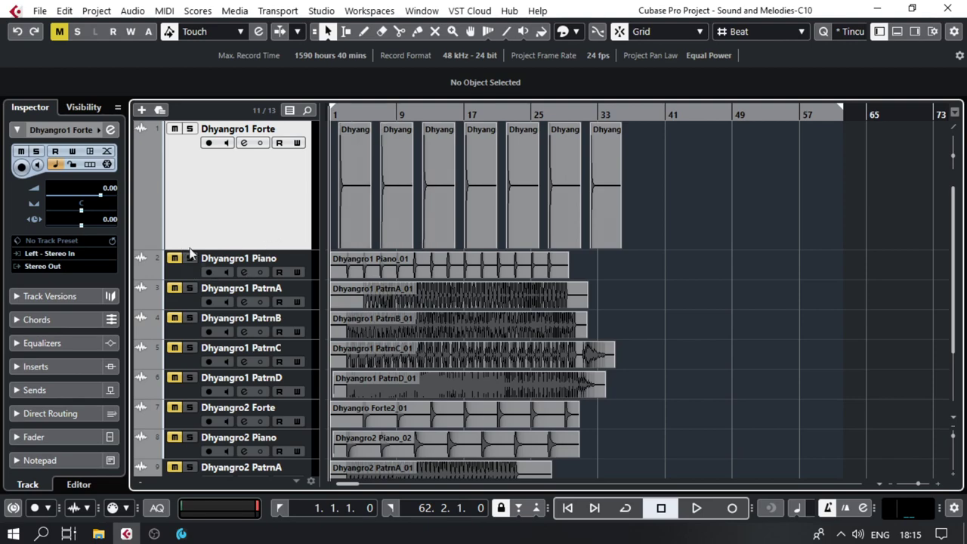
Reduce the Dhyangro1 Forte track's height, enlarge the Dhyangro1 Piano track and open its clip in the sample editor.
drag(213, 249, 213, 151)
click(227, 162)
drag(188, 181, 187, 249)
click(338, 192)
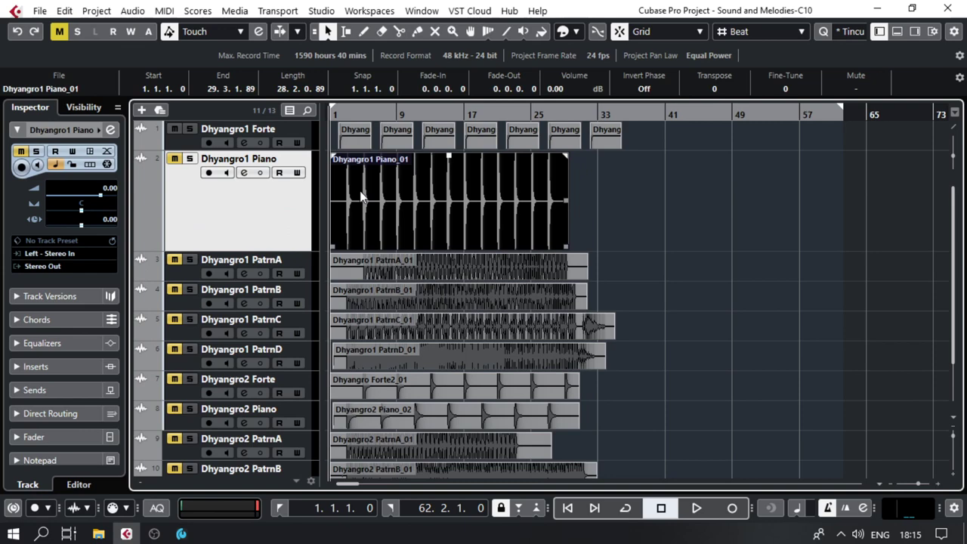
double_click(361, 195)
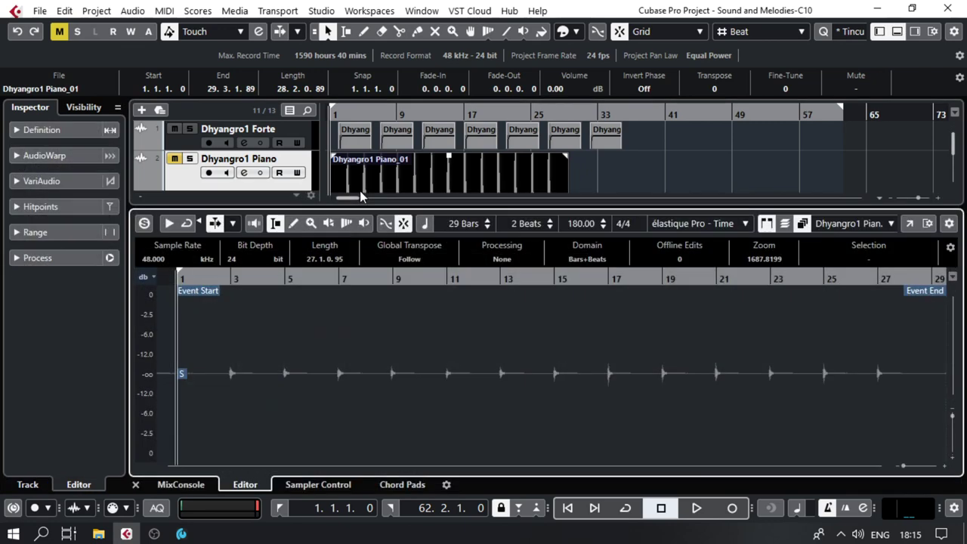
Set hitpoint threshold 5 and intensity 4 for the Dhyangro1 Piano clip, then divide it into events at the hitpoints.
click(81, 208)
click(110, 229)
mouse_move(27, 255)
mouse_down()
mouse_move(39, 256)
mouse_move(20, 260)
mouse_up()
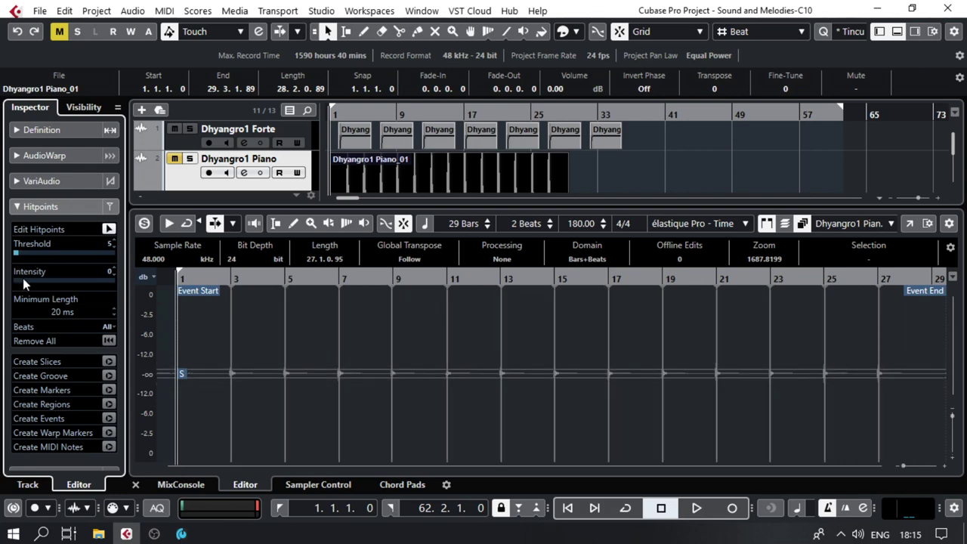
drag(26, 281, 6, 279)
click(18, 279)
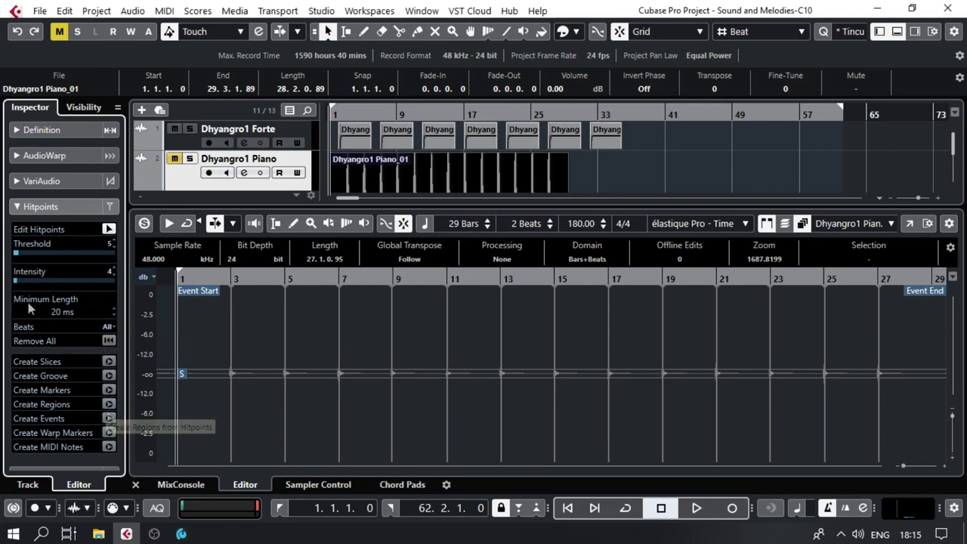
click(284, 390)
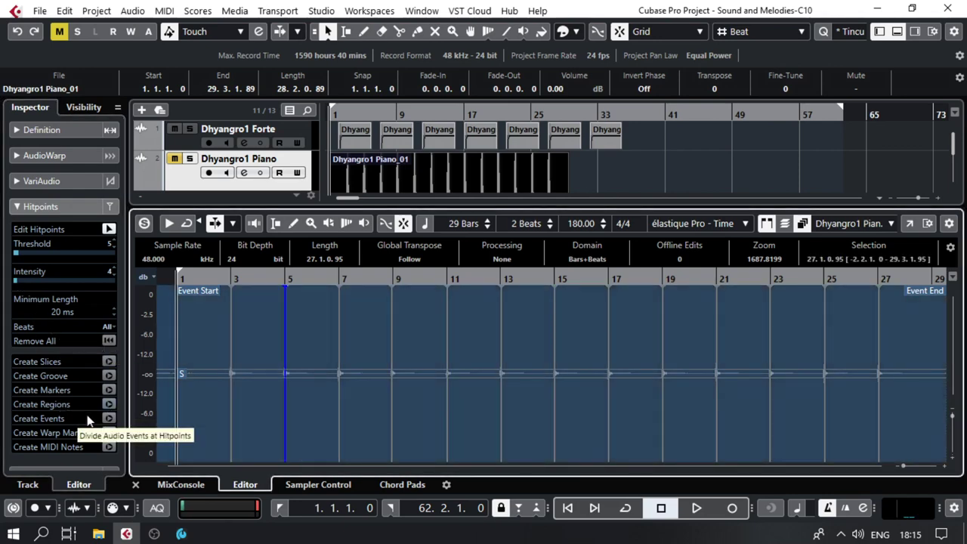
click(109, 418)
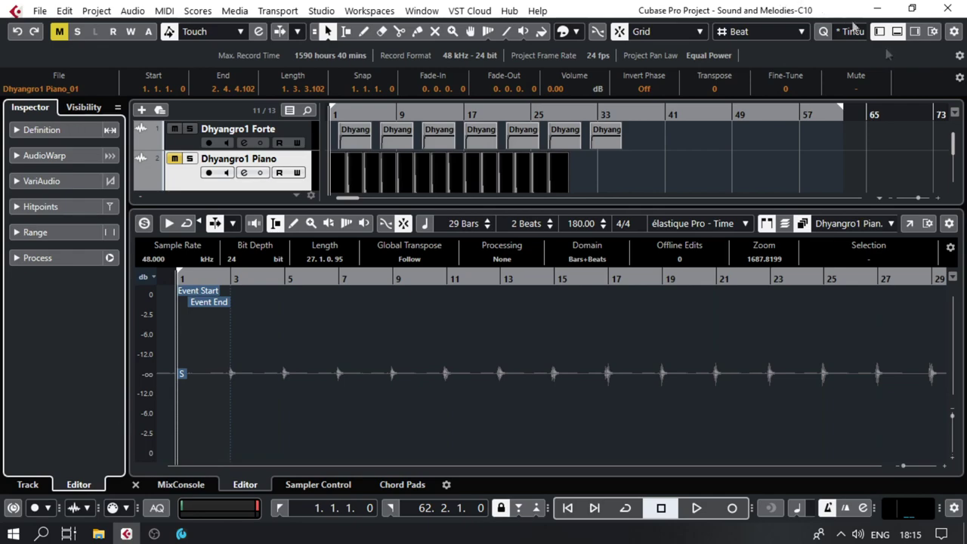
Close the sample editor, delete the silent opening Dhyangro1 Piano event and move the first two hits to bars 2 and 5.
click(896, 32)
scroll(336, 192, up, 5)
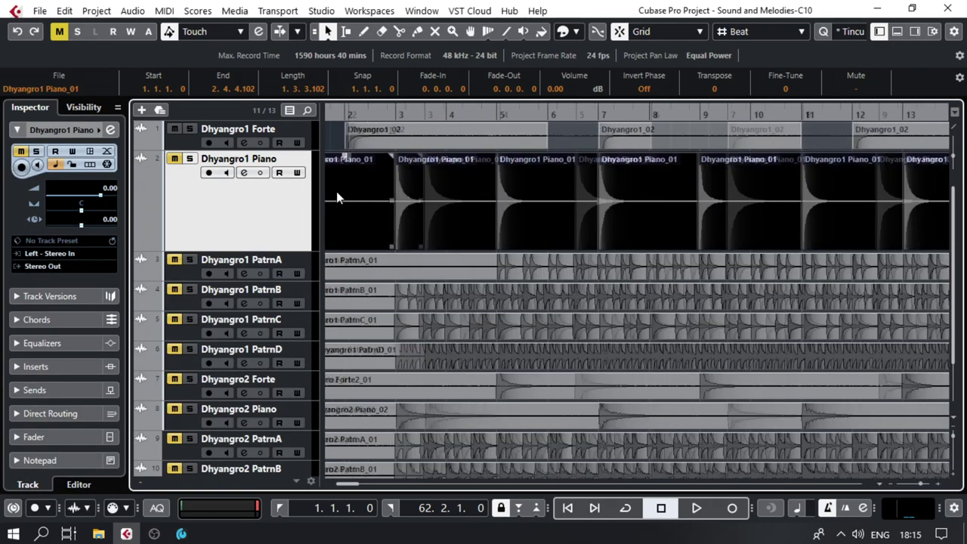
click(363, 239)
mouse_move(410, 221)
mouse_down()
mouse_move(476, 210)
mouse_move(404, 209)
mouse_up()
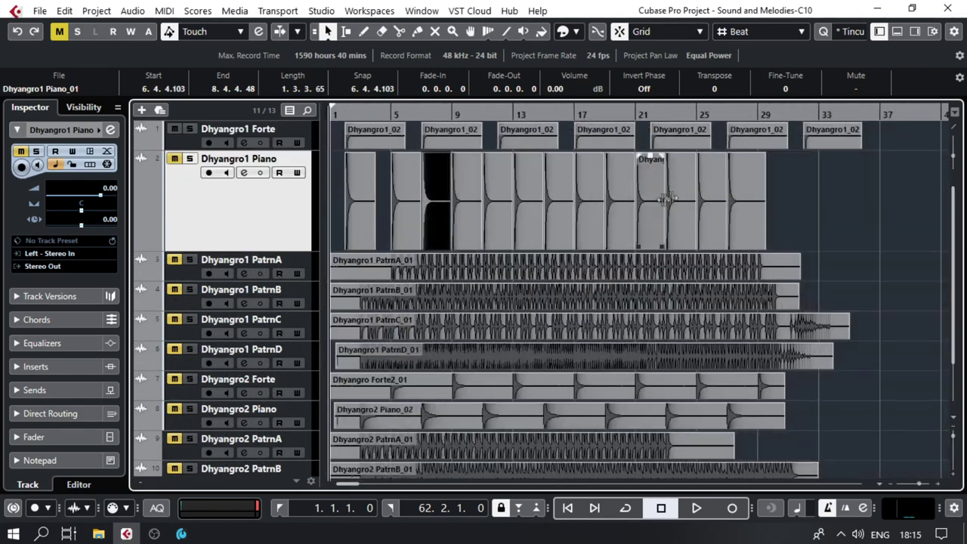
Select the Dhyangro1 Piano hits from the third onwards and shift them together so the third starts at bar 8.
shift+click(760, 194)
click(785, 216)
drag(785, 215, 438, 227)
drag(409, 111, 414, 158)
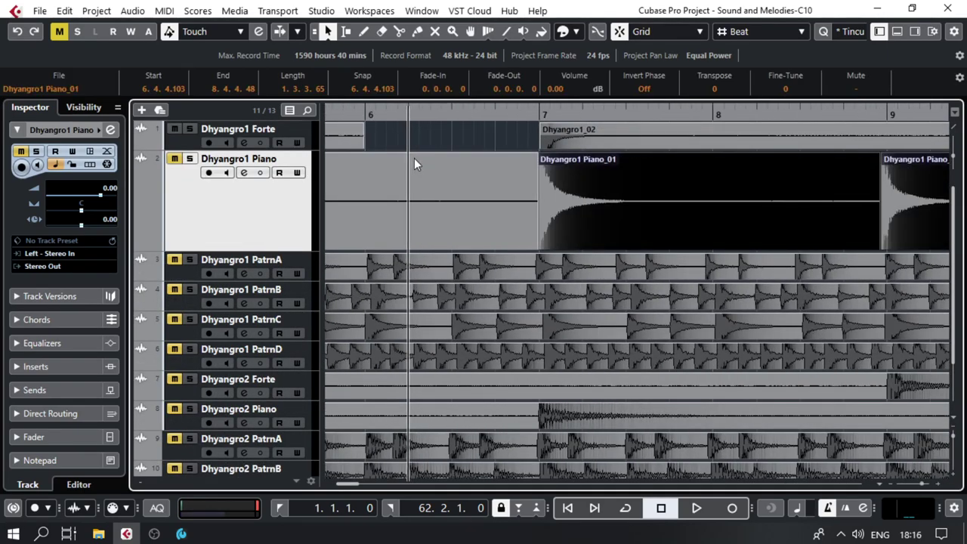
drag(552, 203, 776, 219)
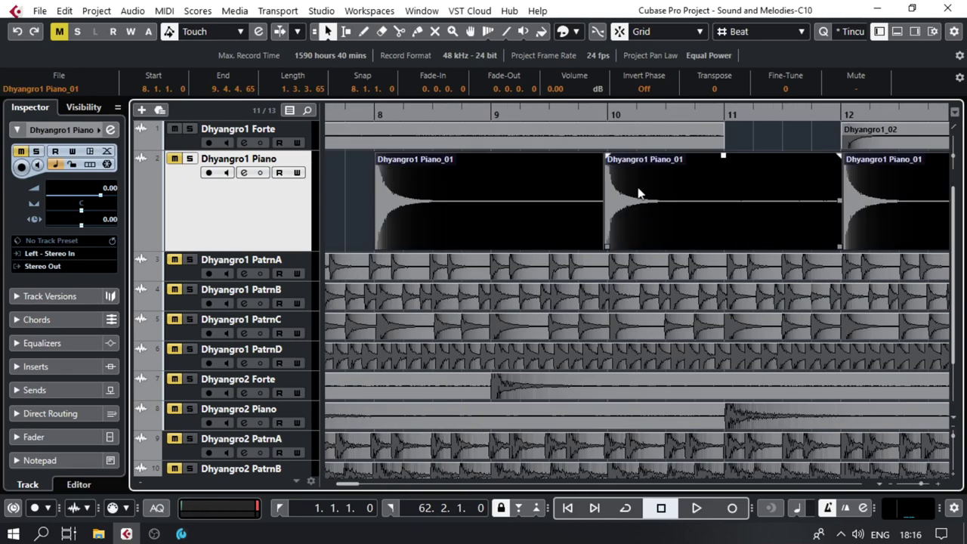
Shift the following Dhyangro1 Piano hits in turn so the next four start at bars 11, 14, 17 and 20.
key(g)
scroll(681, 225, right, 3)
shift+click(576, 210)
drag(627, 208, 656, 220)
scroll(657, 210, right, 3)
shift+click(541, 204)
drag(534, 203, 658, 222)
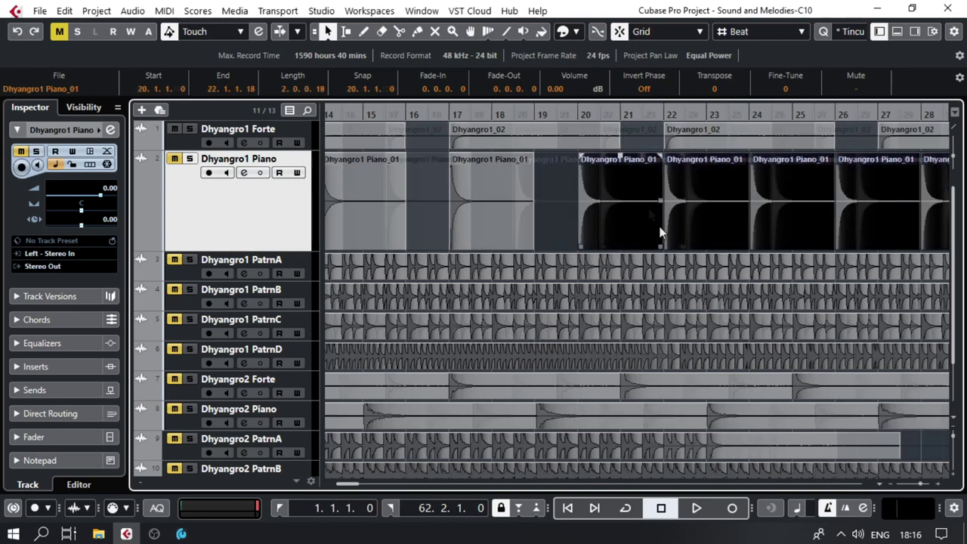
Space the remaining Dhyangro1 Piano hits three bars apart, starting at bars 23, 26, 29, 32, 35 and 38.
shift+click(513, 207)
drag(583, 211, 818, 218)
scroll(602, 228, right, 3)
shift+click(517, 215)
ctrl+click(522, 217)
click(762, 226)
key(g)
key(g)
key(g)
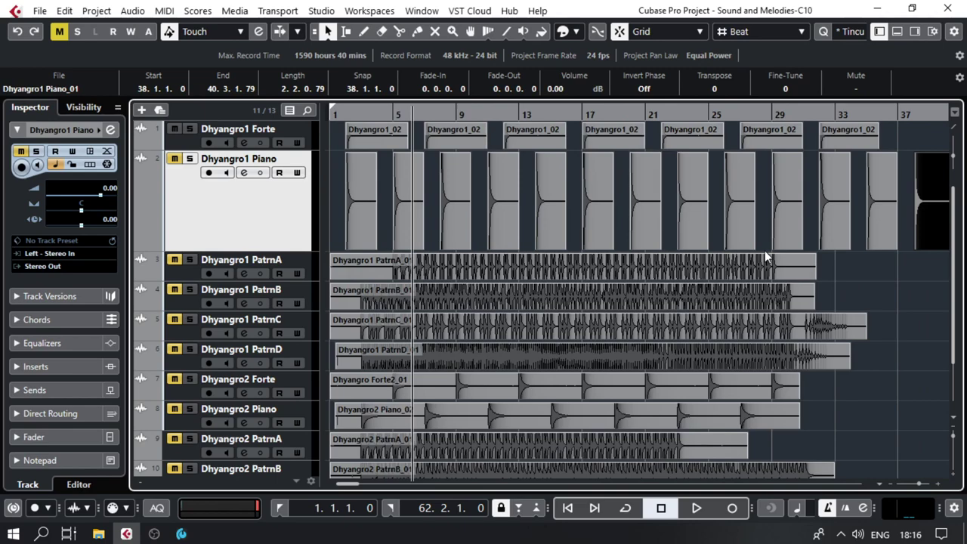
Review the spacing of the Dhyangro1 Piano hits and reduce the track's height to match the other tracks.
key(h)
key(h)
key(h)
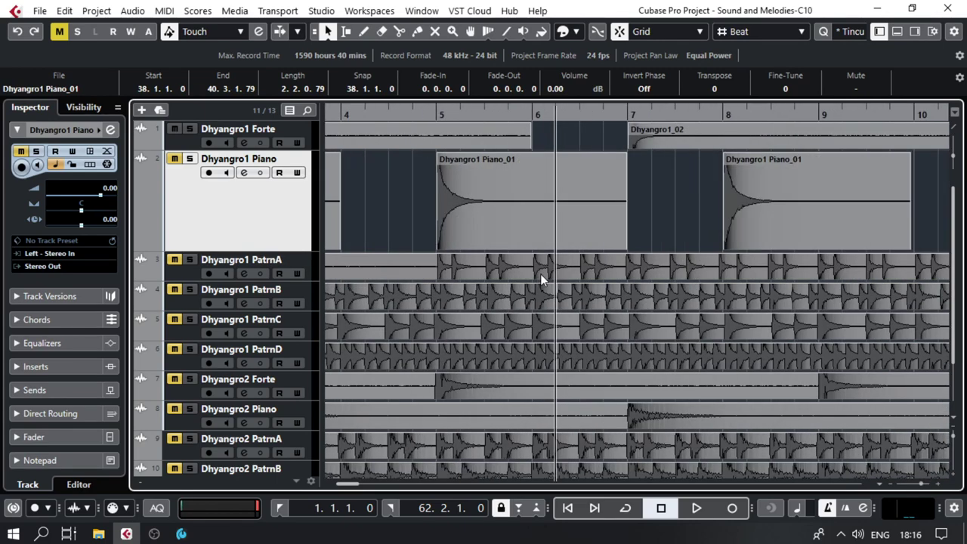
key(g)
key(g)
key(g)
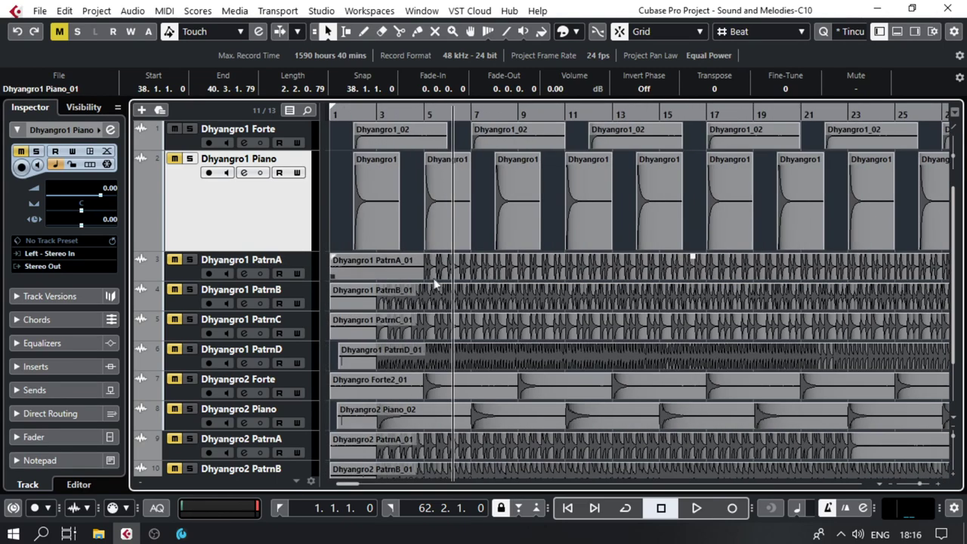
drag(235, 250, 240, 175)
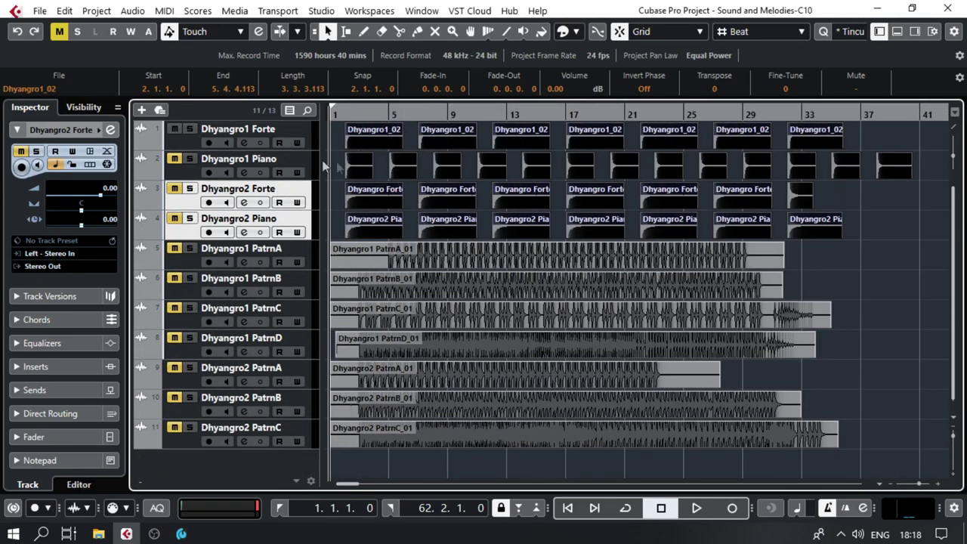
Examine closely how the attacks of the first hits on the two Forte and two Piano tracks align at bar 2.
key(h)
key(h)
key(h)
key(h)
key(h)
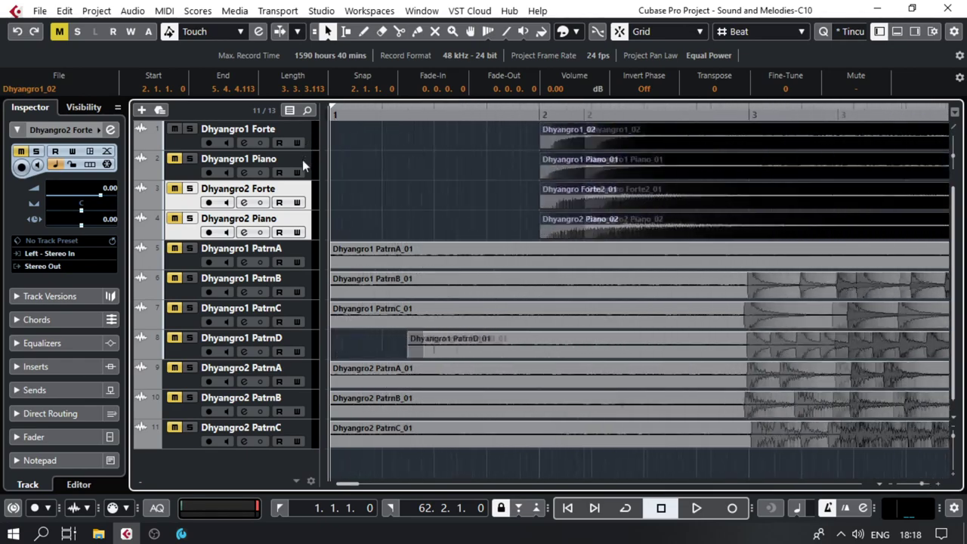
key(h)
key(h)
key(h)
key(h)
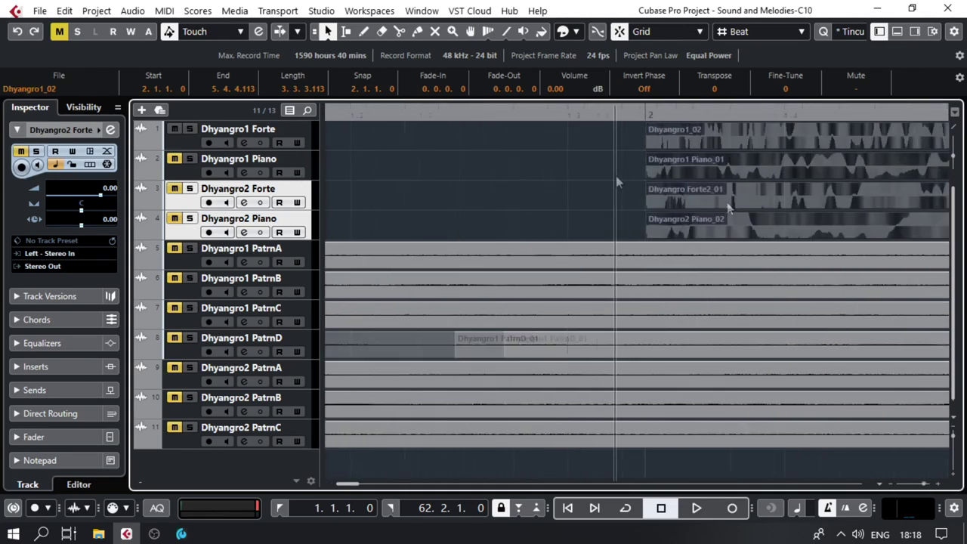
drag(663, 127, 661, 128)
key(g)
key(g)
key(g)
key(g)
key(g)
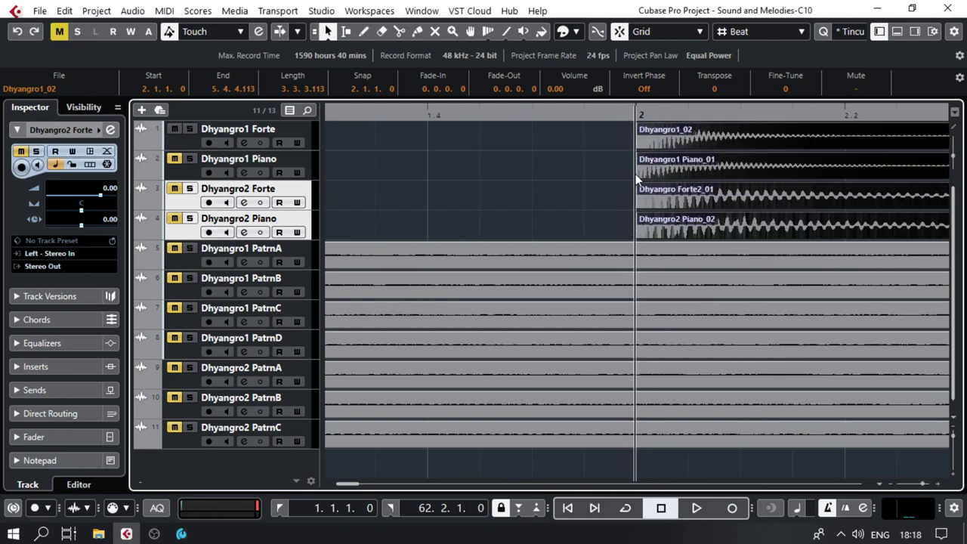
key(g)
key(g)
key(g)
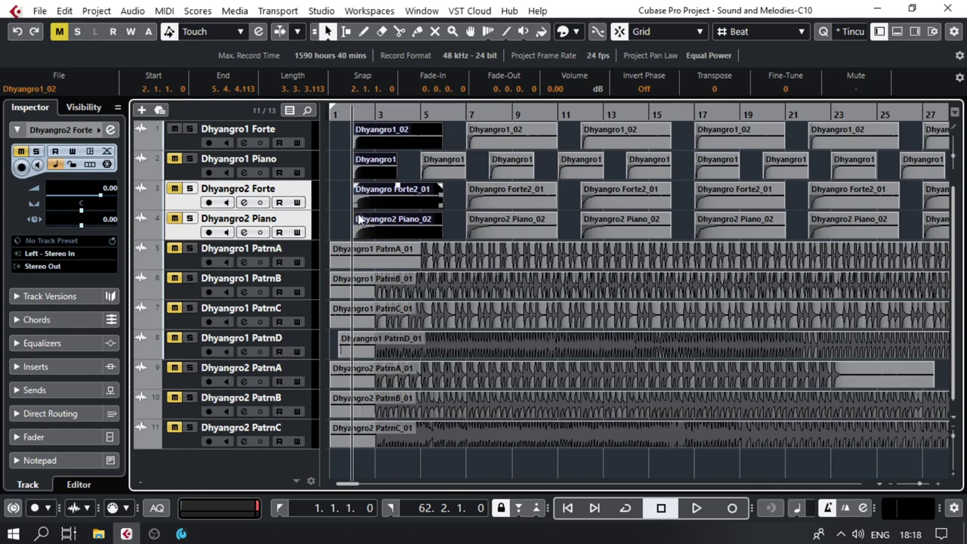
key(h)
key(h)
key(h)
key(h)
key(h)
key(h)
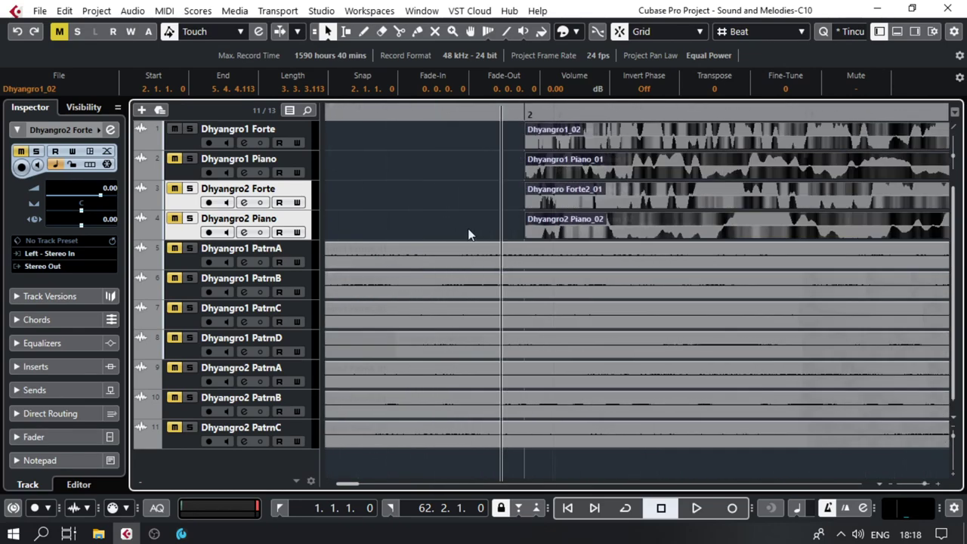
key(shift+f)
drag(752, 134, 332, 213)
key(h)
key(h)
key(h)
key(h)
key(h)
key(h)
key(h)
key(h)
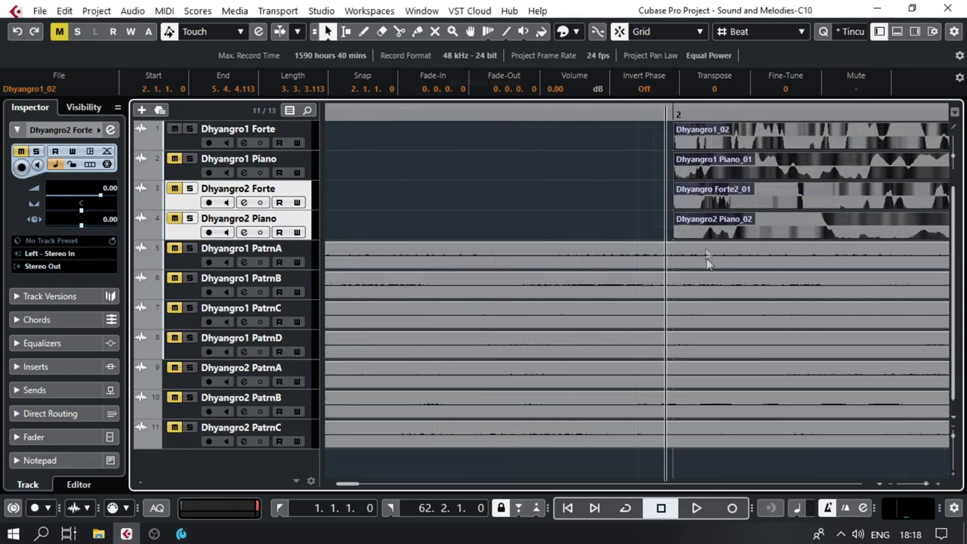
Select all hit events on the Dhyangro1 and Dhyangro2 Forte and Piano tracks.
key(g)
key(g)
key(g)
key(g)
key(g)
key(g)
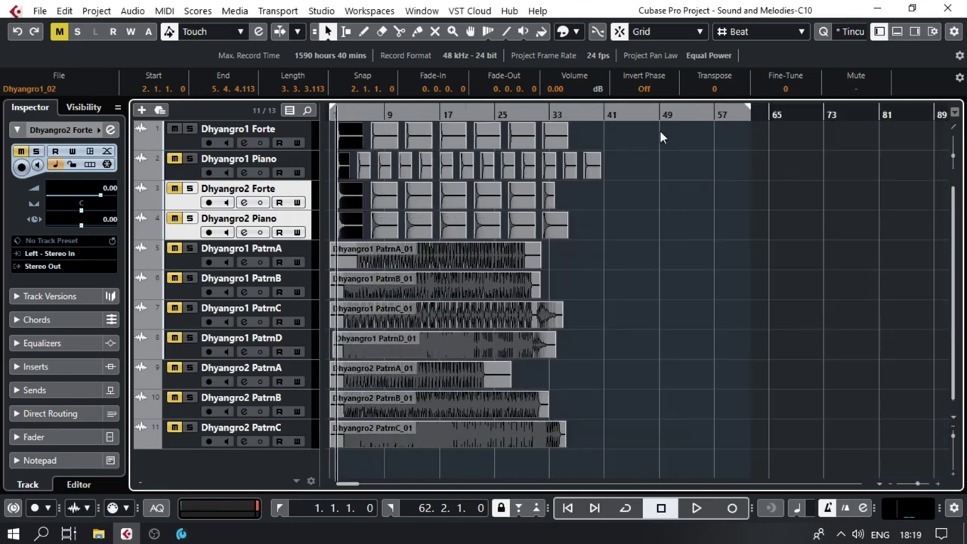
drag(660, 137, 336, 238)
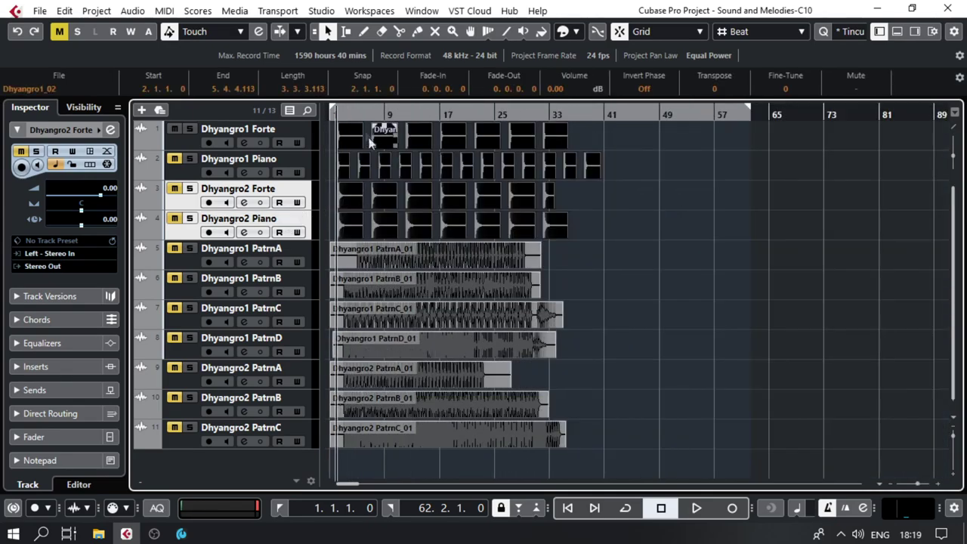
Add a very short fade-in at the start of the selected Forte and Piano hits, working on the first hits at bar 2.
key(h)
key(h)
key(h)
key(h)
key(h)
key(h)
key(h)
key(h)
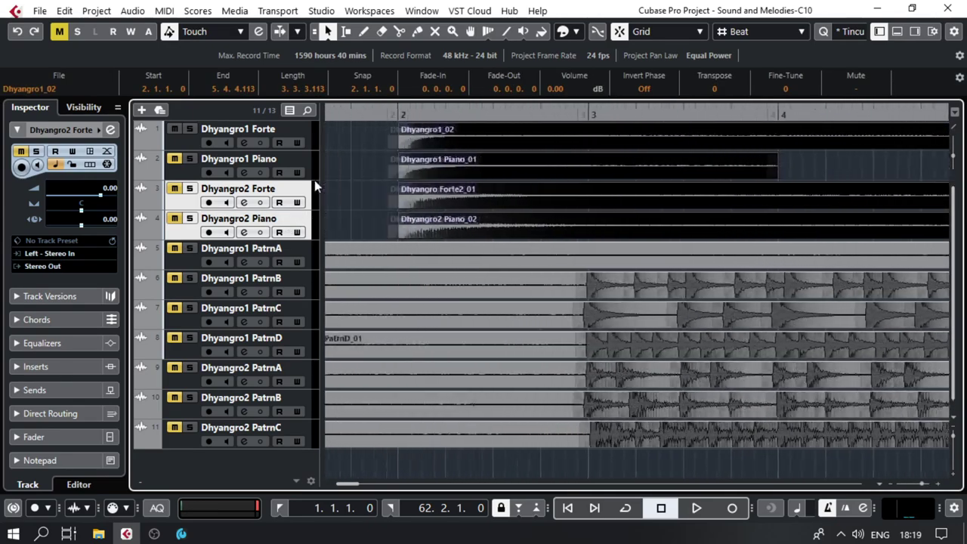
key(l)
scroll(458, 231, left, 5)
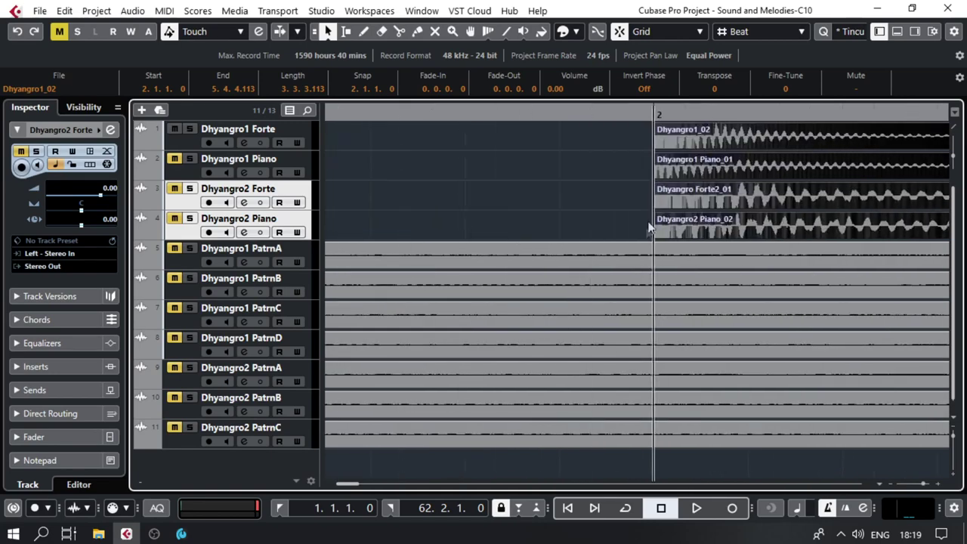
key(h)
key(h)
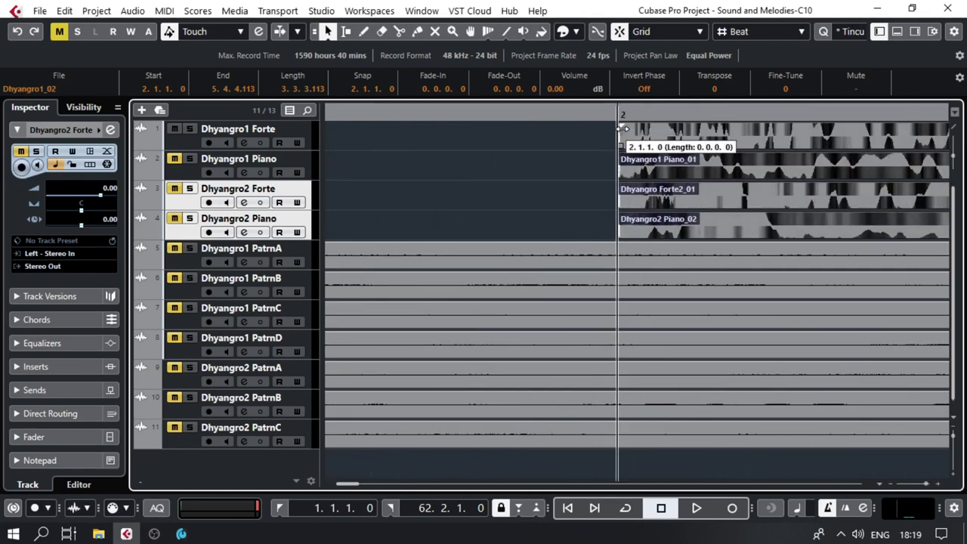
Add a fade-out of about one bar to the end of every selected Forte and Piano hit and clear the selection.
scroll(603, 157, down, 6)
key(h)
key(h)
key(h)
key(h)
drag(601, 161, 717, 171)
scroll(719, 170, up, 2)
drag(757, 128, 566, 126)
key(g)
key(g)
key(g)
key(g)
key(g)
key(g)
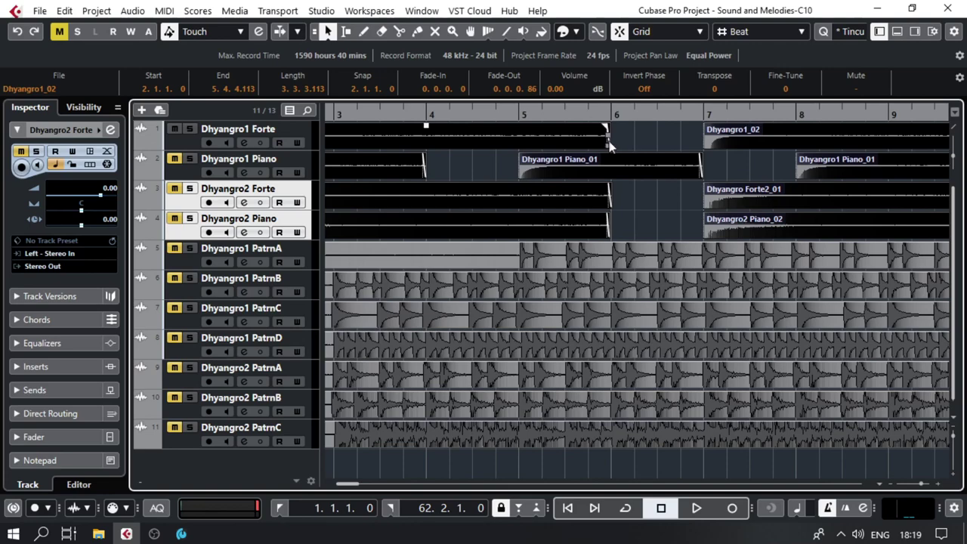
key(g)
drag(703, 128, 629, 134)
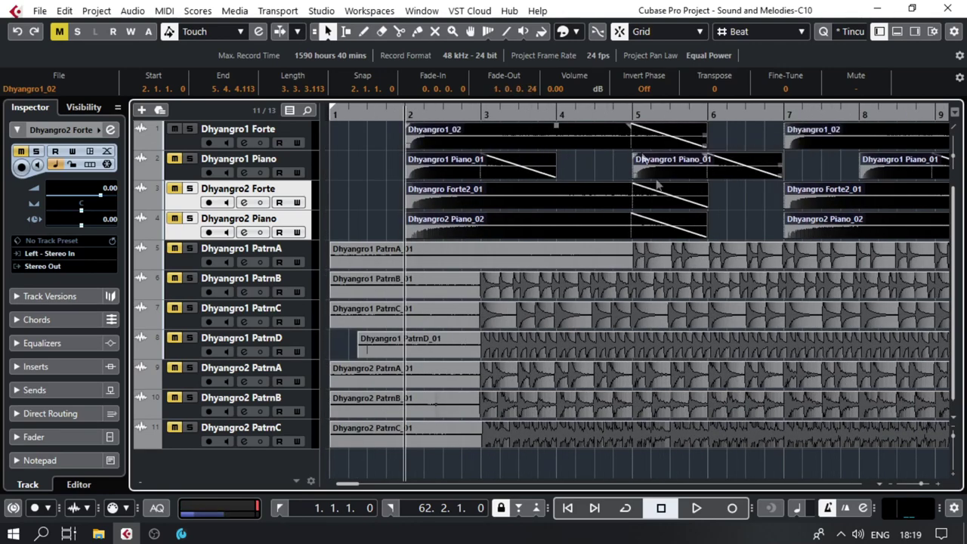
key(g)
key(g)
key(g)
key(g)
click(798, 200)
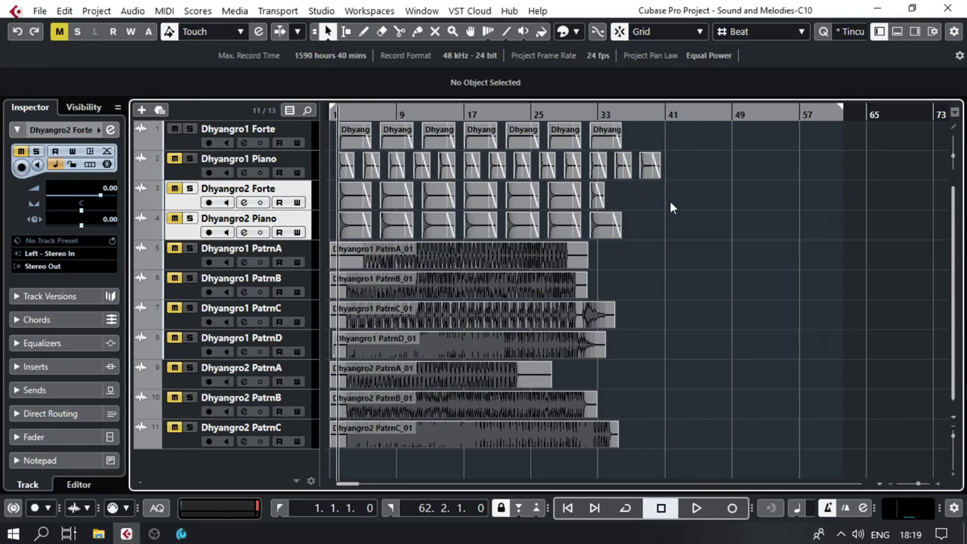
Unmute the Dhyangro1 Piano, Dhyangro2 Forte and Dhyangro2 Piano tracks and select all hits on the Forte and Piano tracks.
key(h)
key(h)
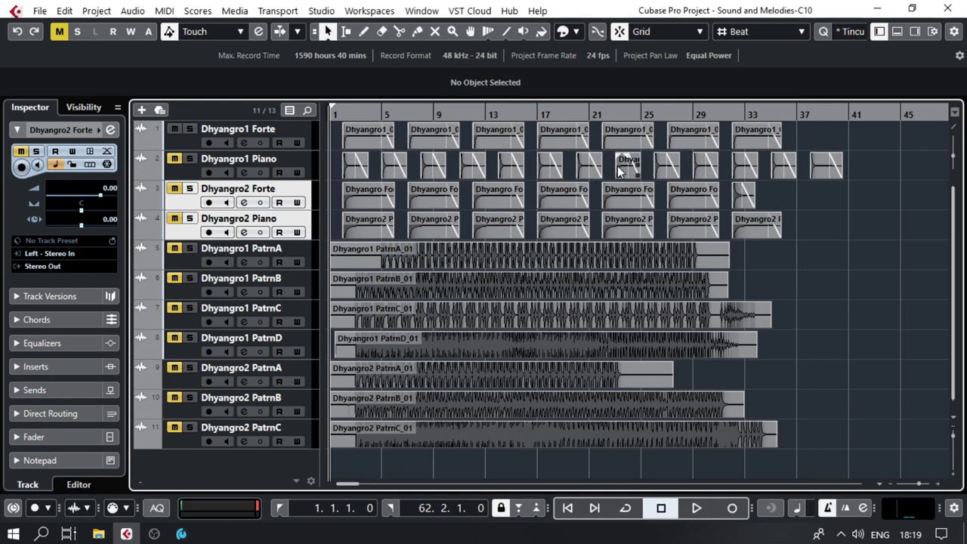
drag(850, 173, 624, 177)
click(870, 230)
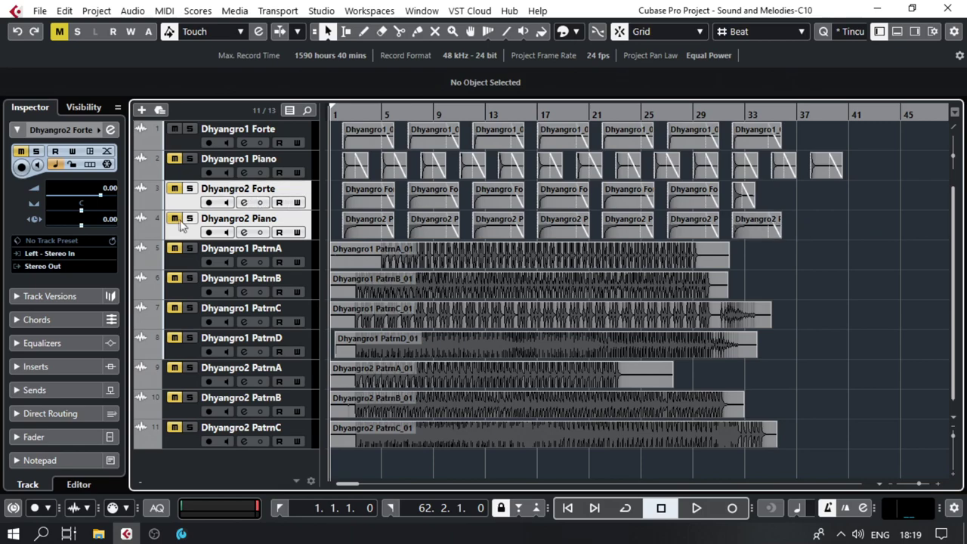
drag(824, 235, 327, 125)
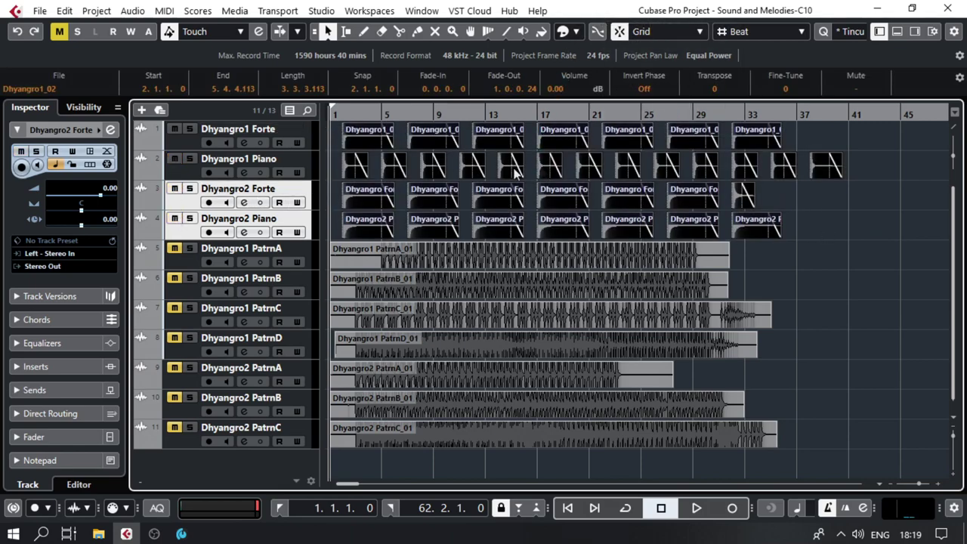
Load Compressor, Env Shaper, Tape Sat and Limiter in the Dhyangro1 Forte channel strip.
click(190, 146)
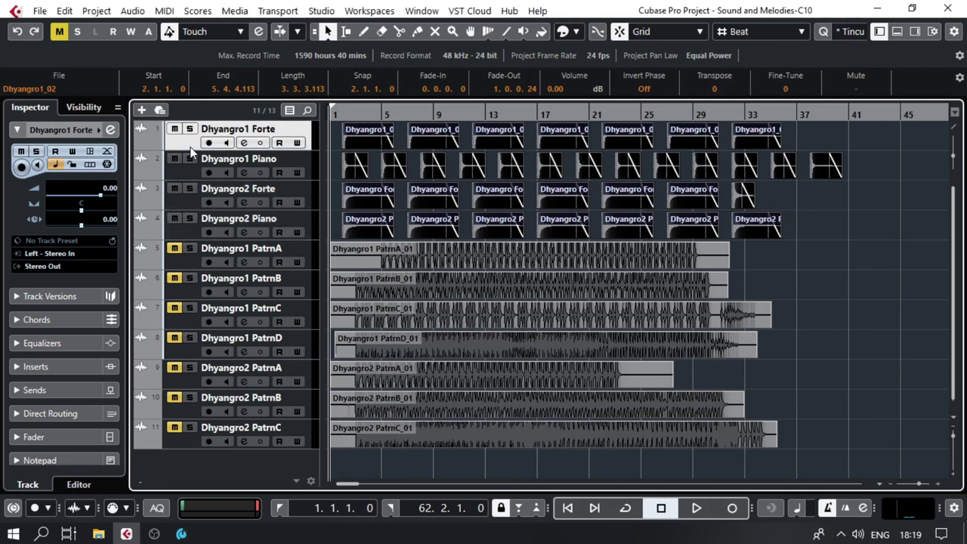
click(244, 144)
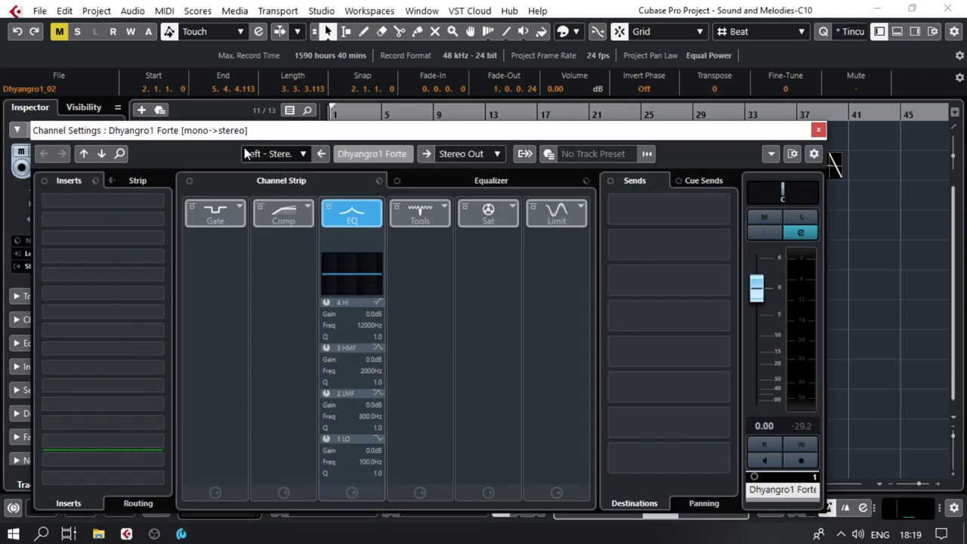
click(278, 215)
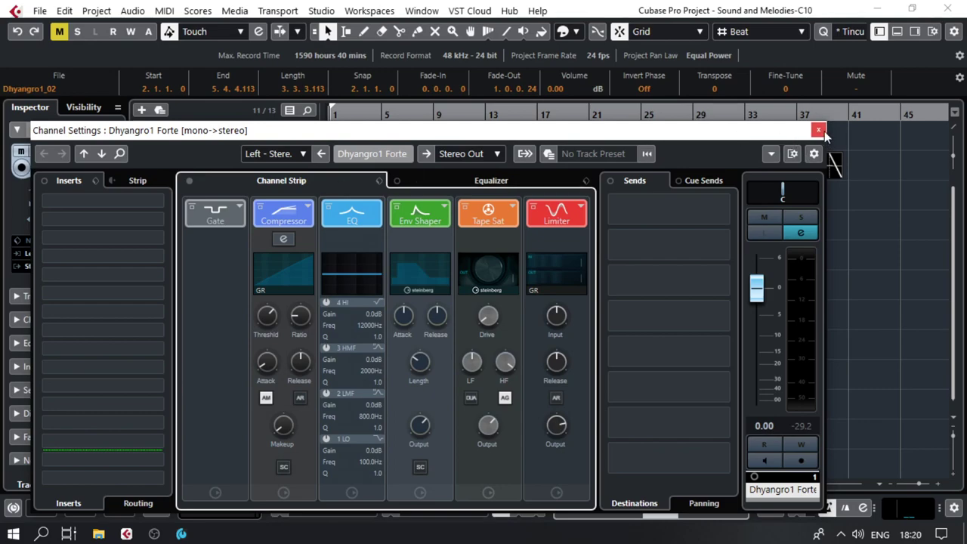
click(818, 130)
Apply the Dhyangro1 Forte channel strip to all other Dhyangro channels in the mixer, and deselect the events in the project.
key(F3)
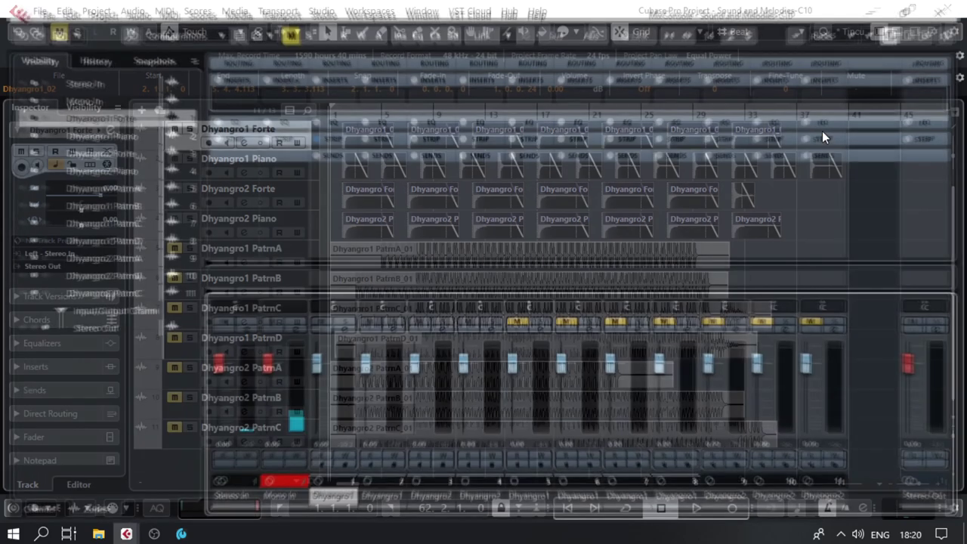
mouse_move(327, 501)
mouse_down()
mouse_move(380, 512)
mouse_move(531, 501)
mouse_move(725, 518)
mouse_move(718, 509)
mouse_move(771, 505)
mouse_up()
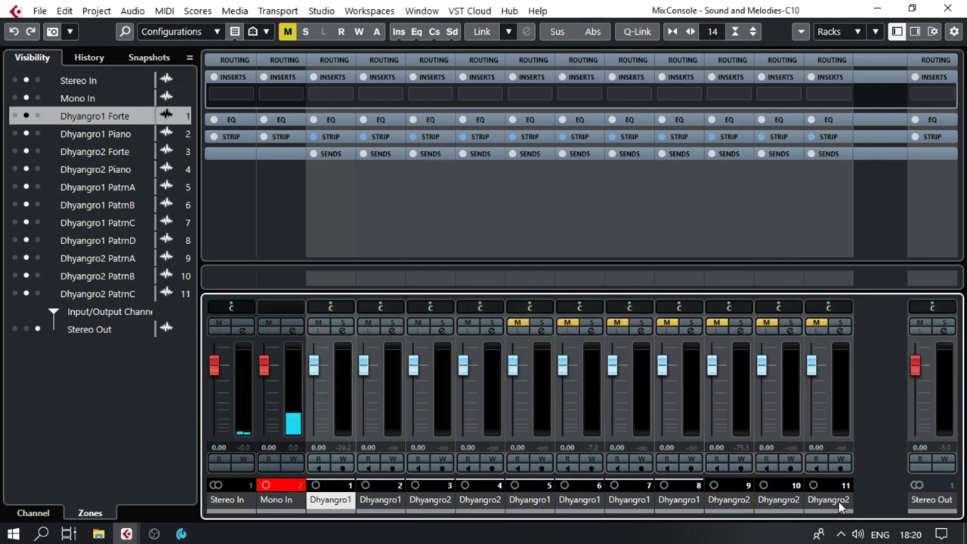
key(F3)
click(821, 272)
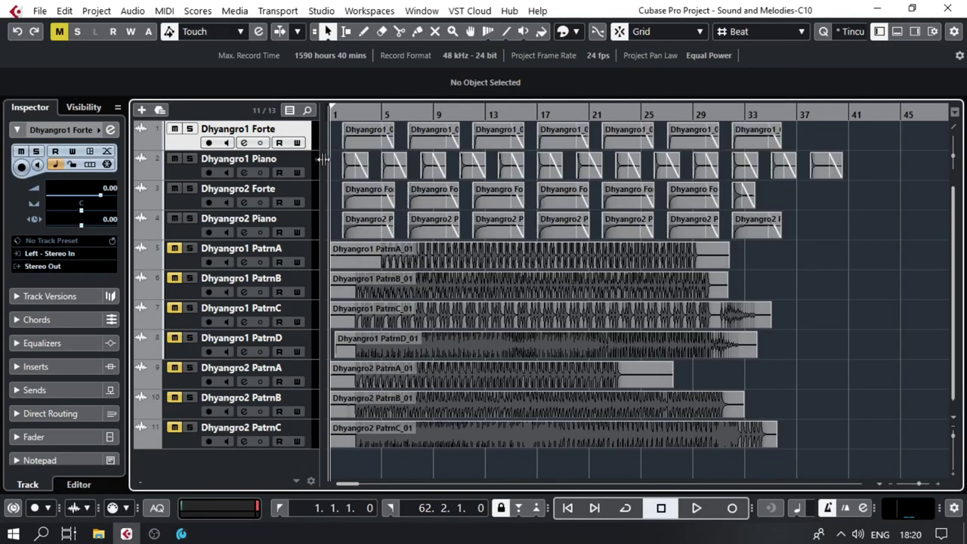
Insert VoxengoRecorder on the Stereo Out channel and start routing its output to the CABLE Input (VB-Audio Virtual C) device.
scroll(334, 159, up, 4)
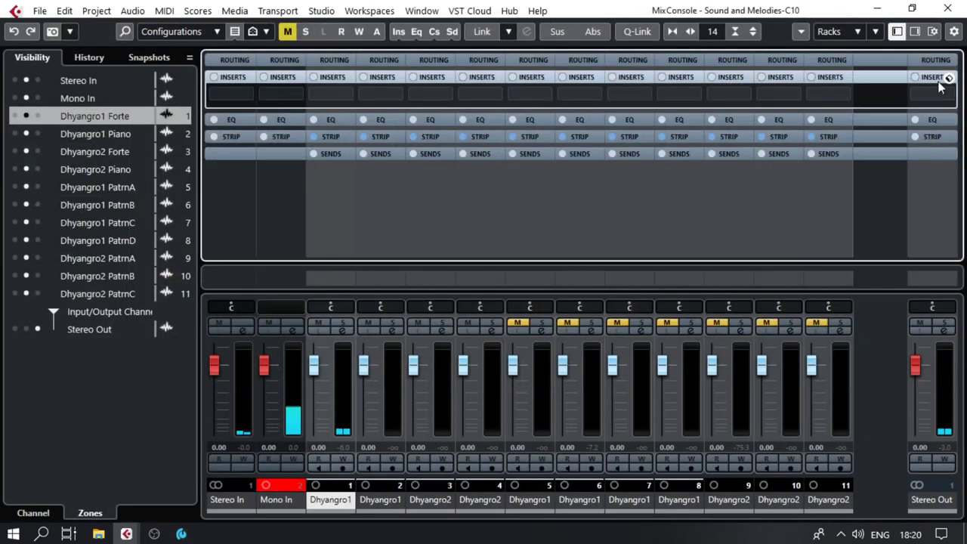
click(940, 87)
text(voxengo)
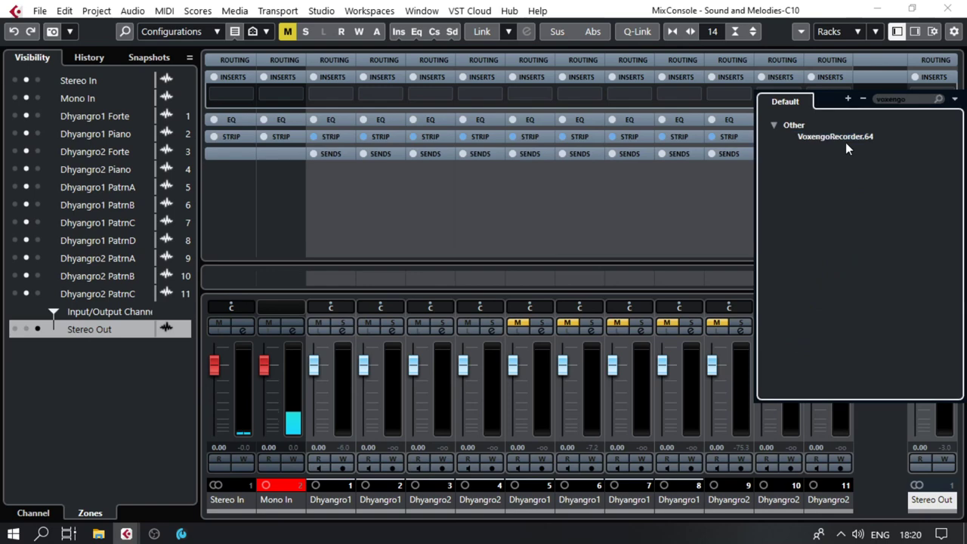
click(850, 139)
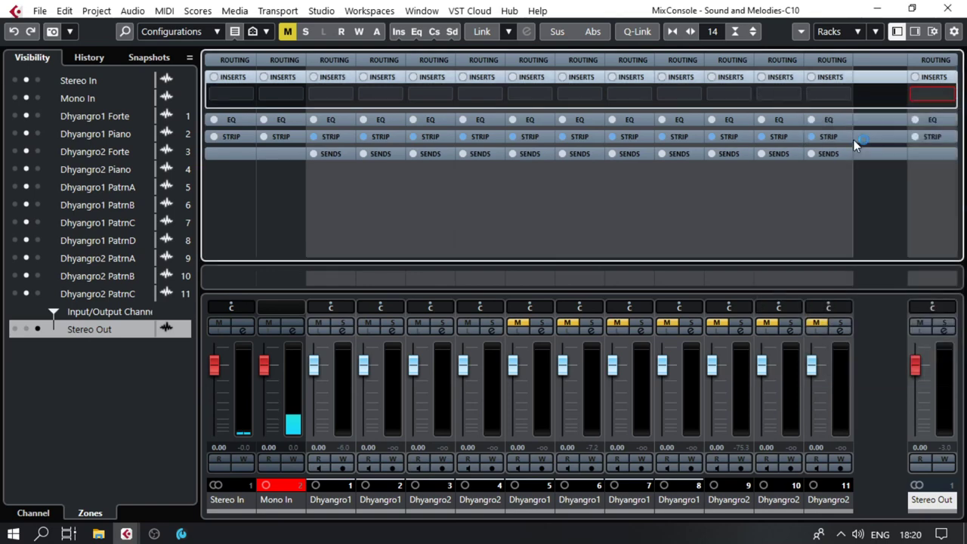
click(763, 236)
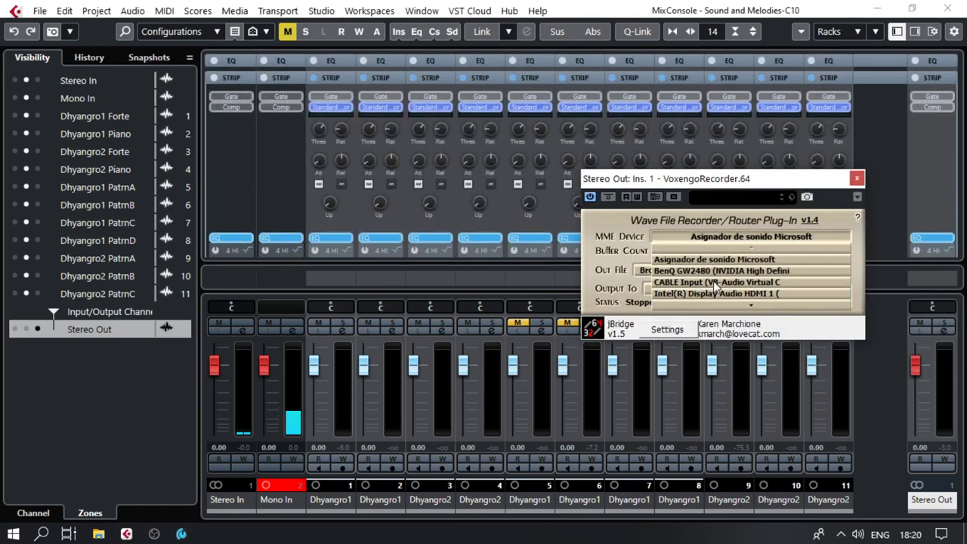
click(713, 281)
click(799, 297)
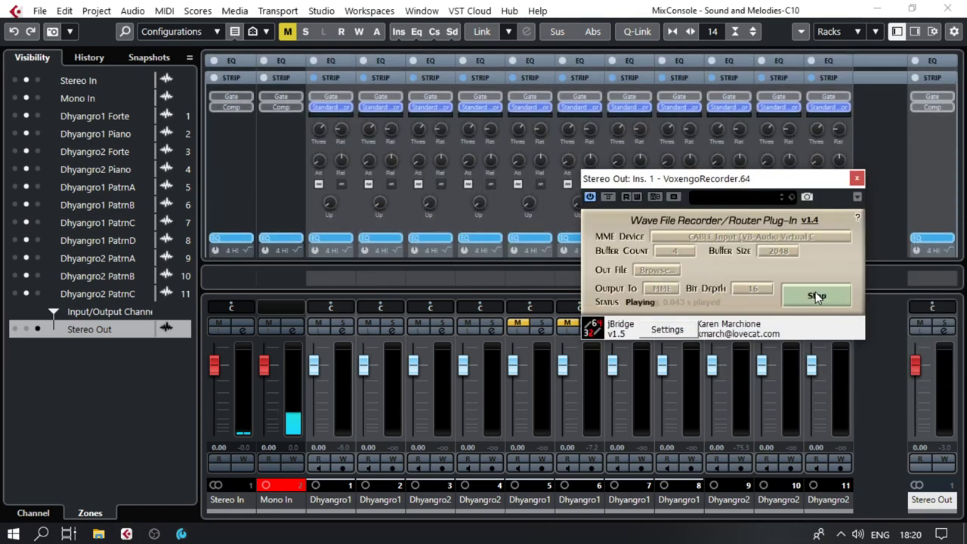
Switch to OBS Studio to check the Cubase source level in the audio mixer, and return to the project.
click(877, 8)
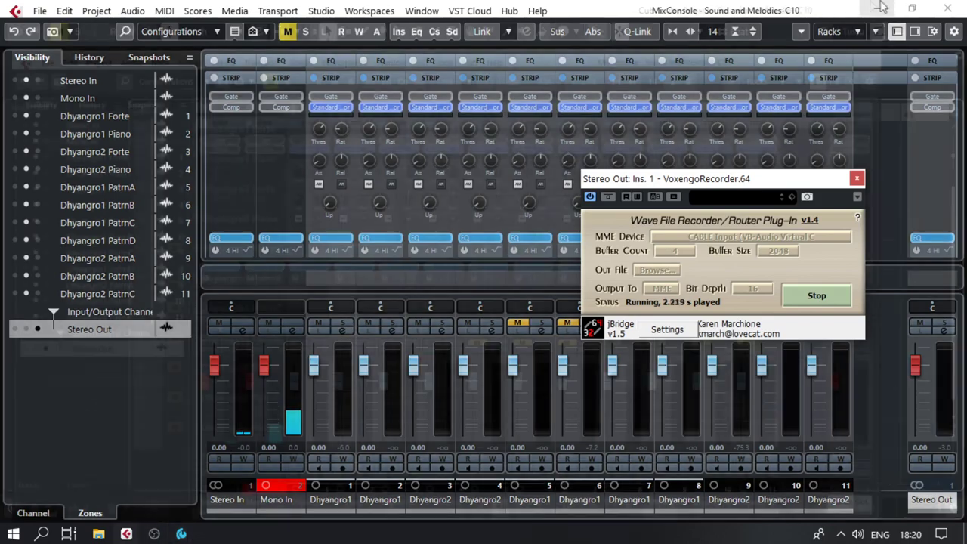
click(154, 533)
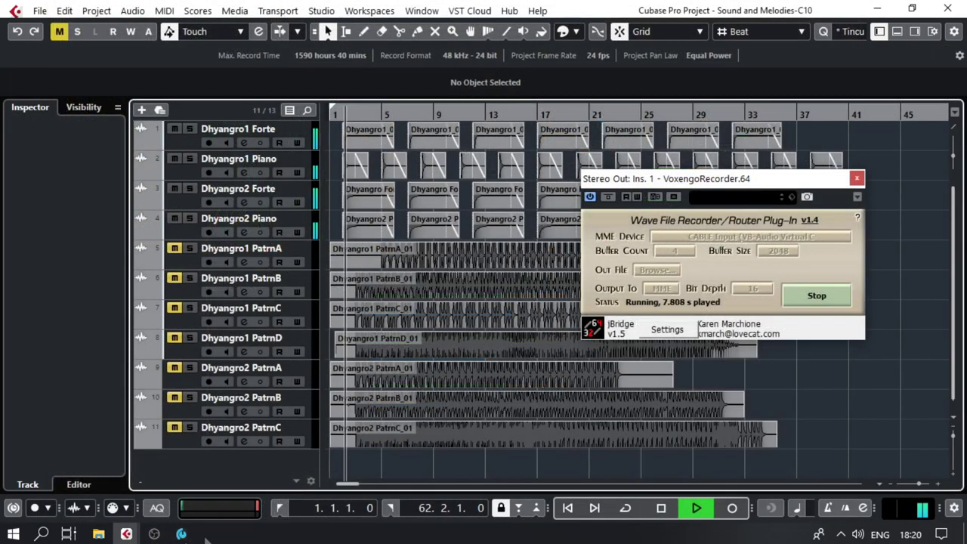
click(154, 533)
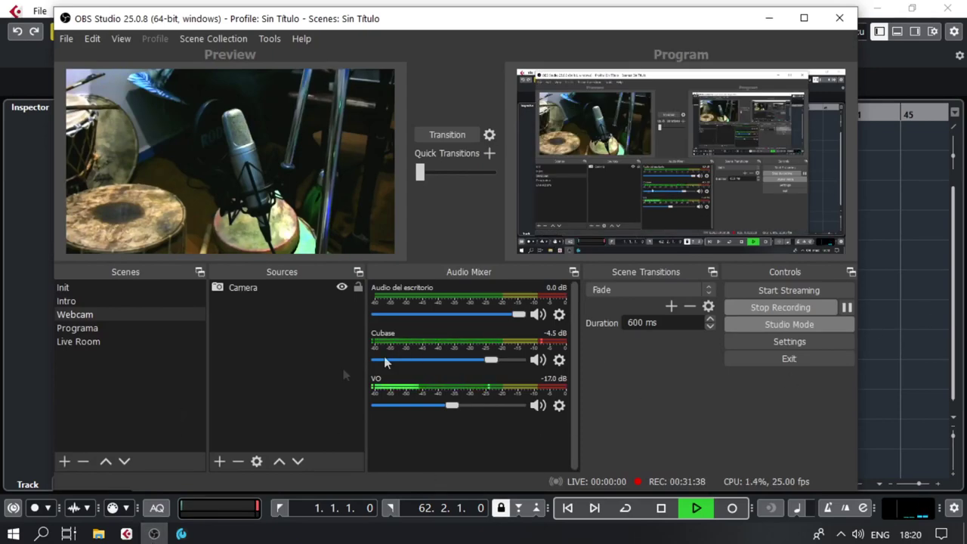
click(923, 266)
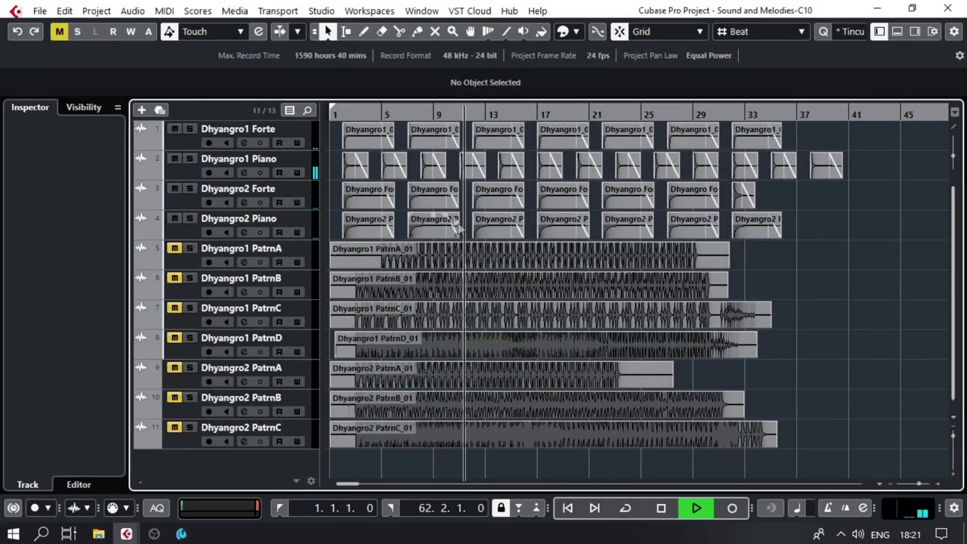
Stop the full playback, solo the Dhyangro1 Forte track and audition its first hit at bar 2.
scroll(448, 202, up, 3)
key(space)
scroll(542, 203, left, 2)
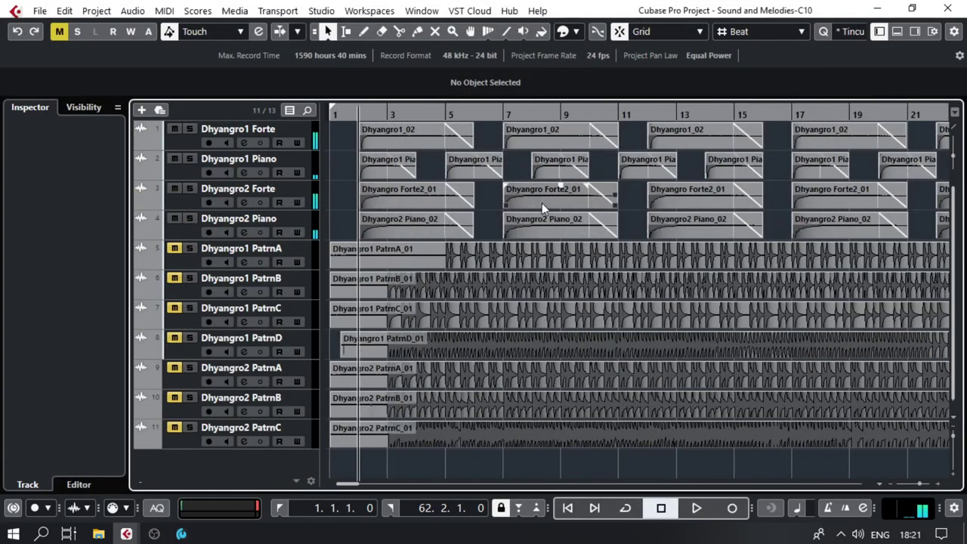
scroll(542, 203, down, 3)
click(190, 129)
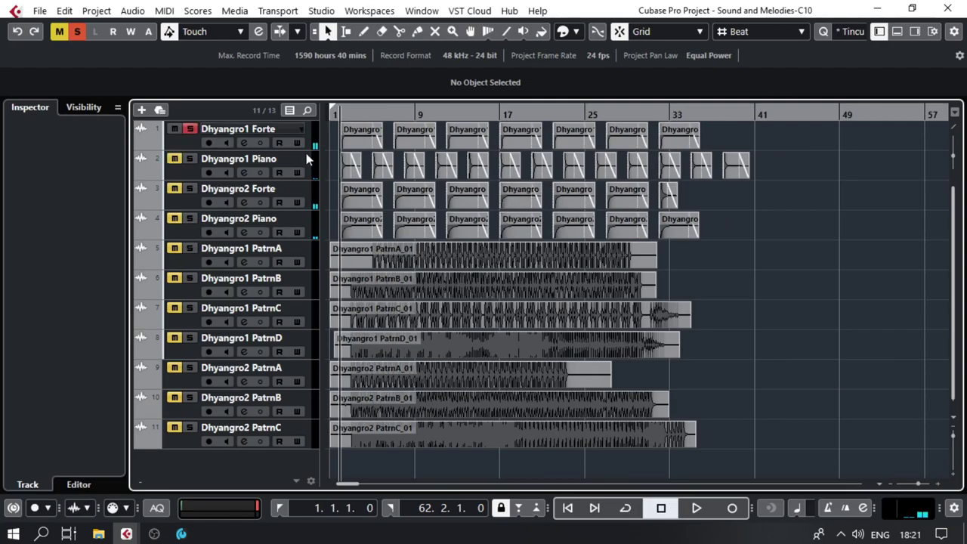
key(h)
key(h)
key(h)
key(h)
key(h)
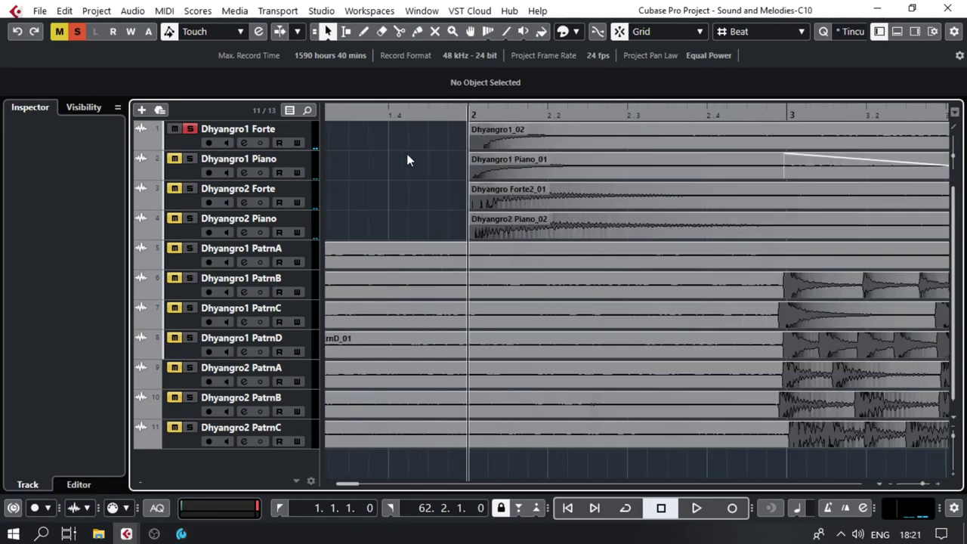
key(space)
key(g)
key(g)
key(g)
key(g)
key(g)
key(g)
key(space)
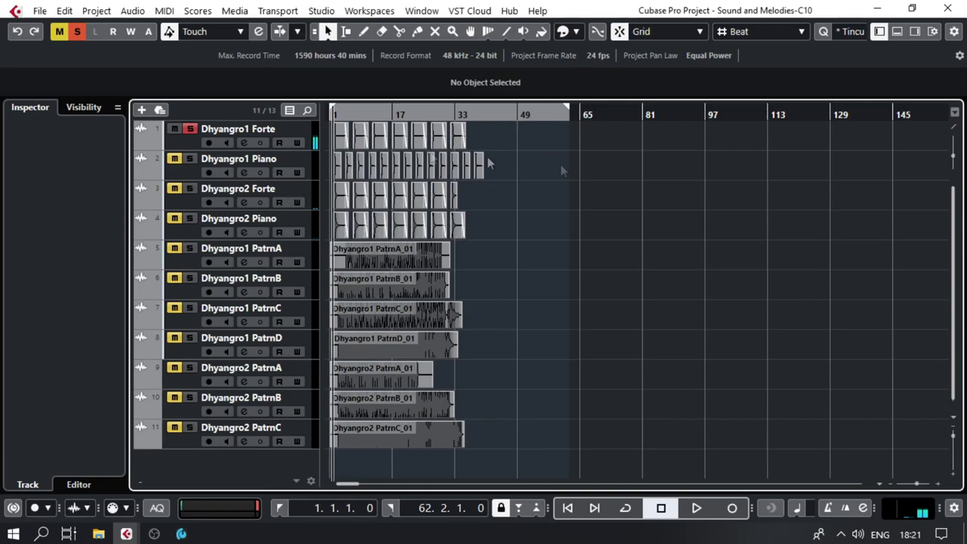
Enlarge the height of the Dhyangro1 Forte track and select all of its hit events.
drag(339, 114, 306, 134)
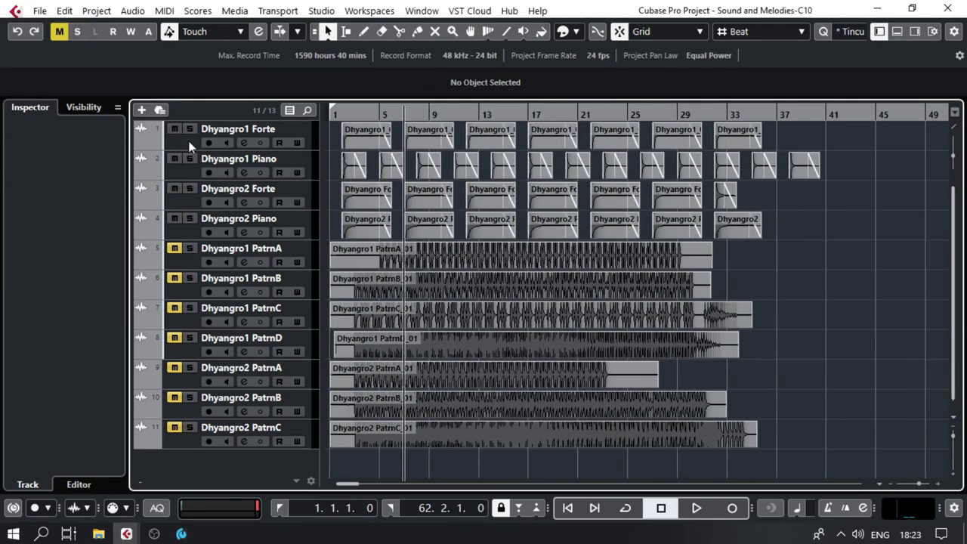
click(190, 146)
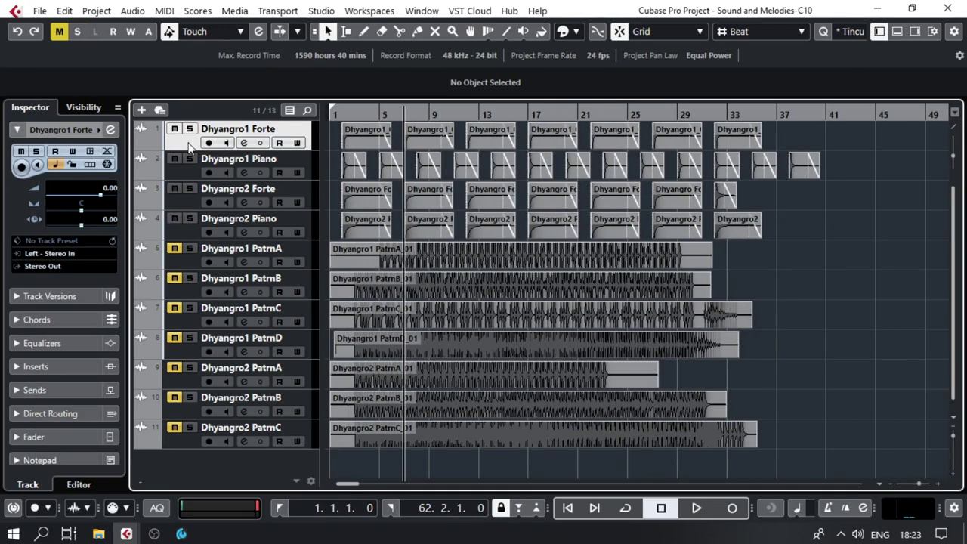
drag(189, 152, 191, 193)
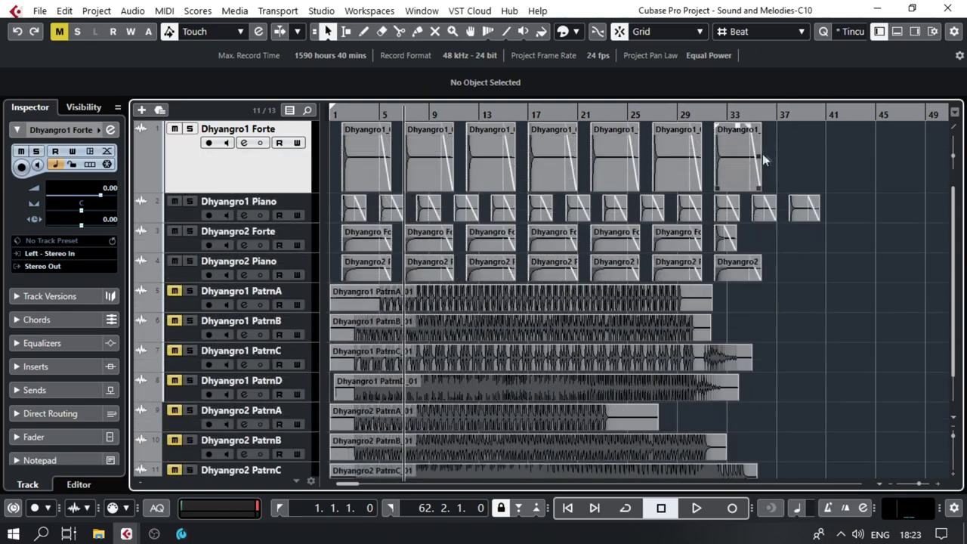
click(245, 180)
Render the selected Dhyangro1 Forte hits in place as separate events with Complete Signal Path processing, 32 bit float, muting the source events.
right_click(370, 131)
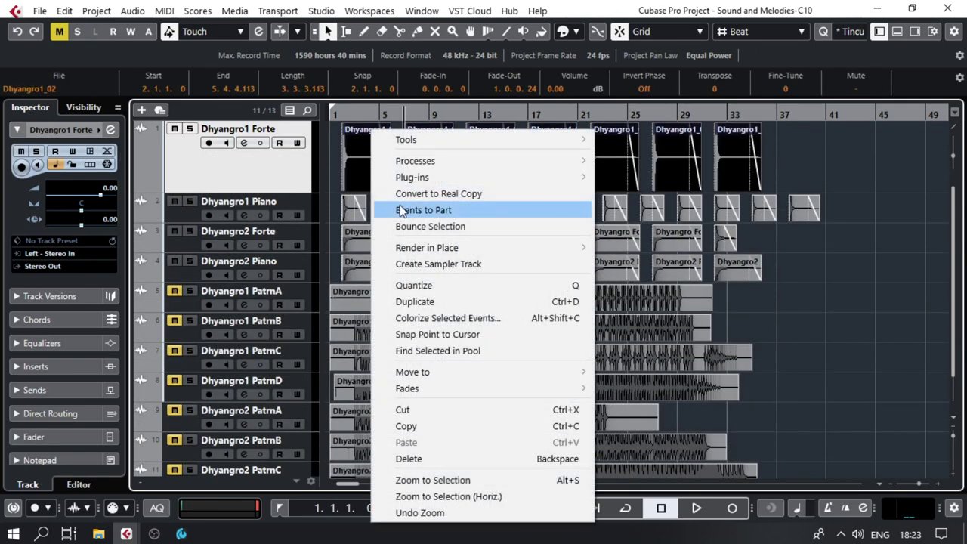
mouse_move(453, 247)
click(642, 263)
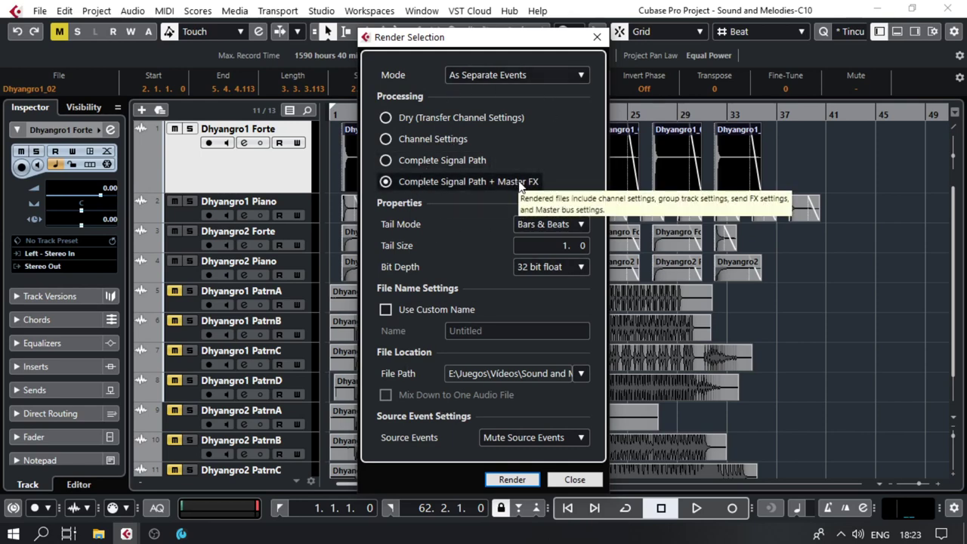
click(435, 163)
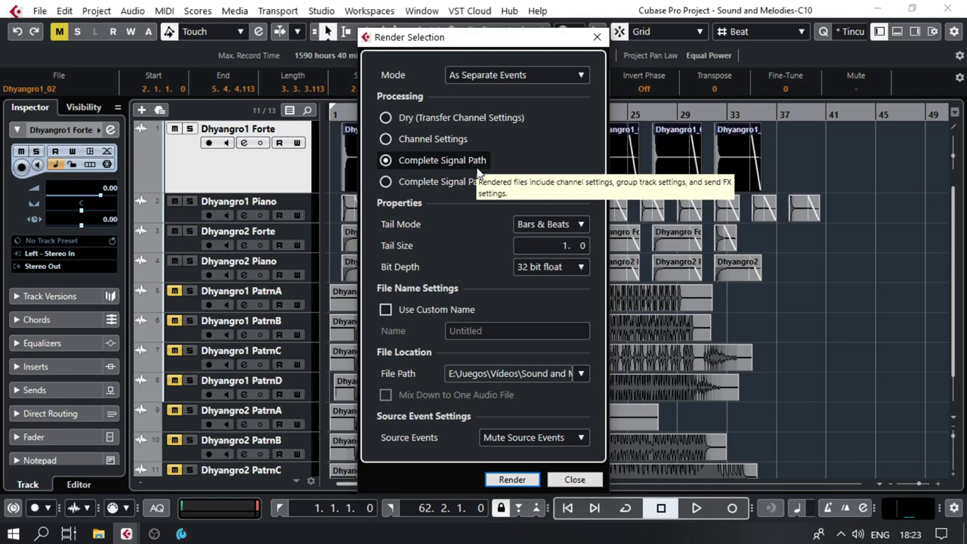
click(512, 480)
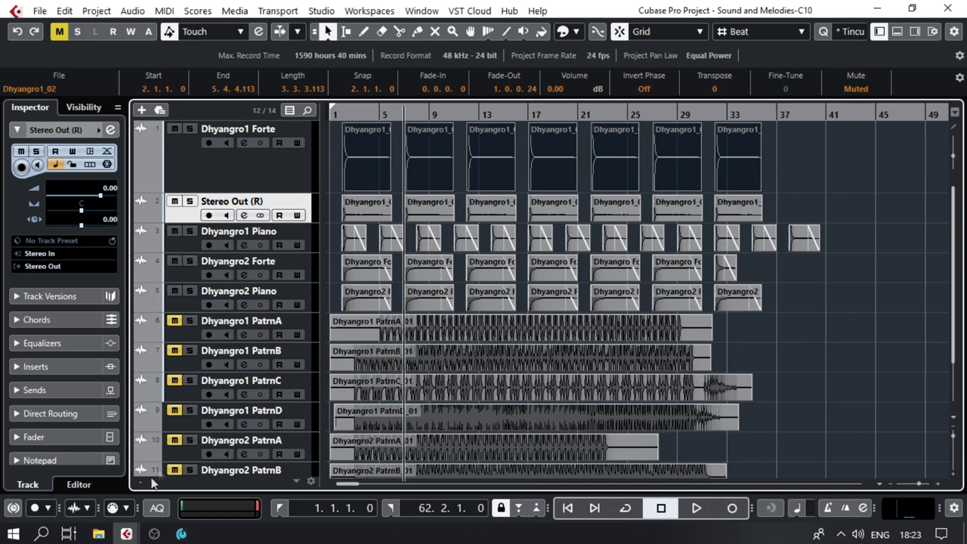
Delete the muted source hits from the Dhyangro1 Forte track, enlarge the Stereo Out (R) track and remove the emptied Dhyangro1 Forte track.
click(826, 149)
drag(826, 149, 304, 135)
key(Delete)
click(242, 158)
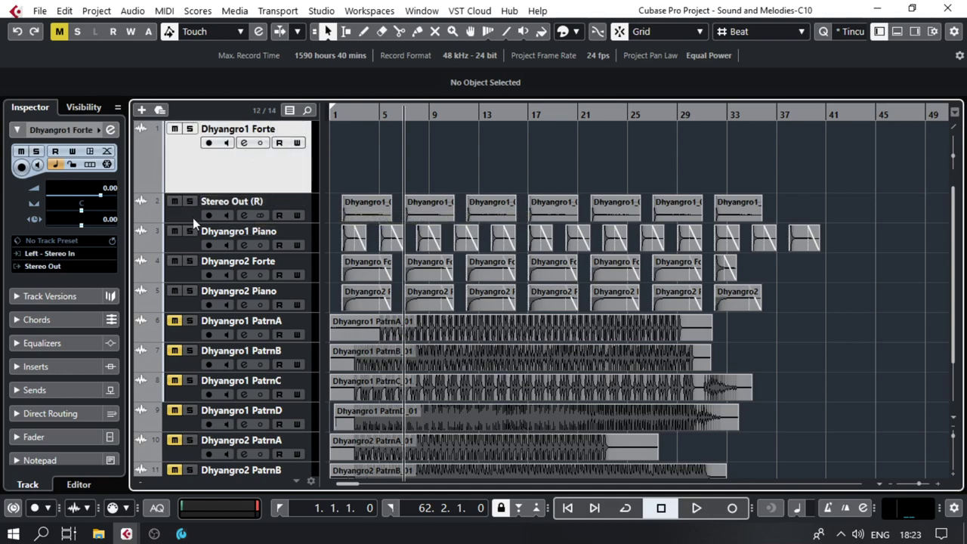
click(193, 218)
drag(196, 223, 196, 265)
right_click(266, 162)
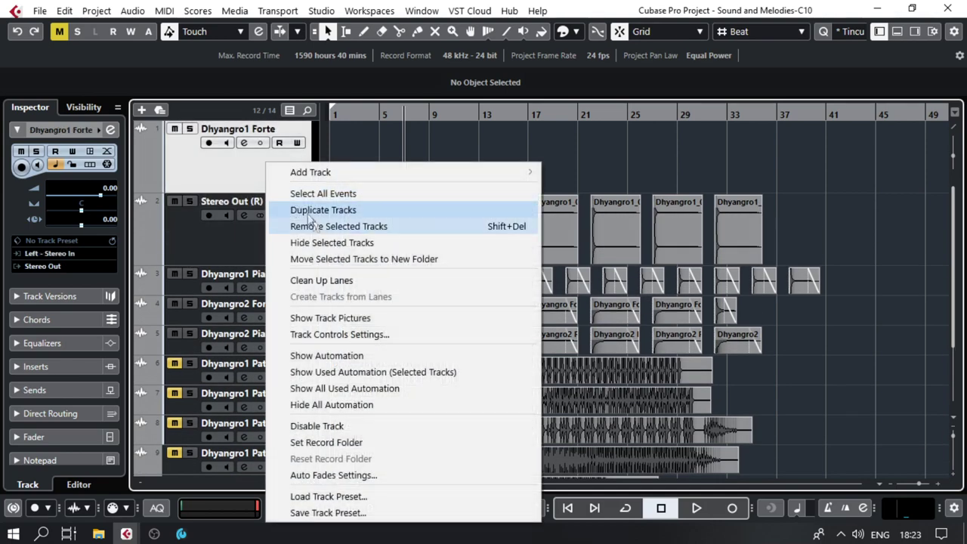
click(311, 226)
Activate cycle mode, solo the Stereo Out (R) track and audition its rendered hit at bar 7.
key(KP_Divide)
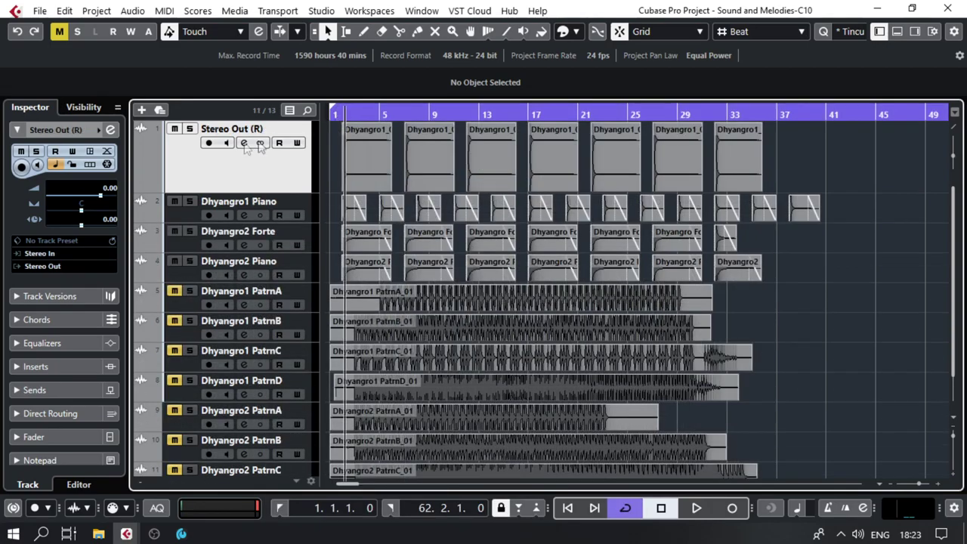
key(s)
scroll(355, 163, up, 4)
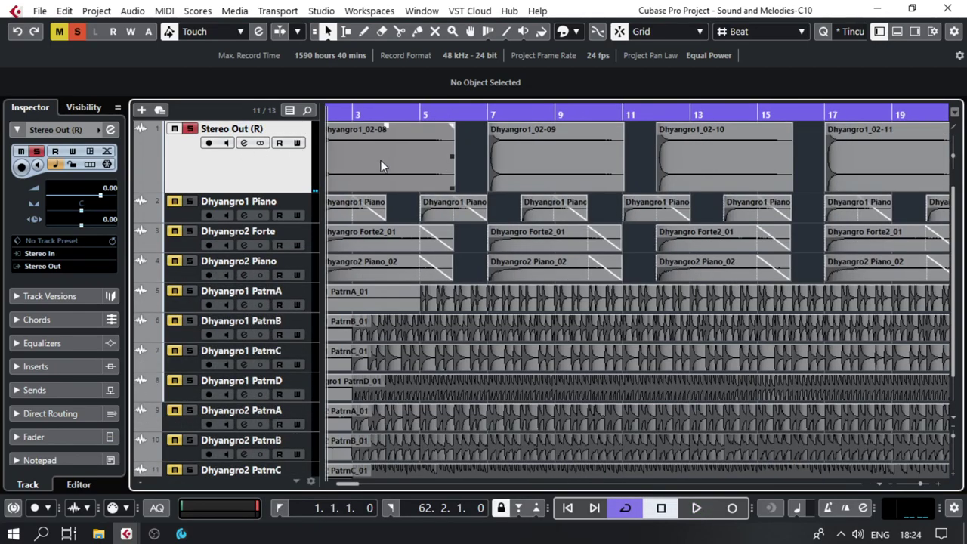
scroll(381, 160, up, 3)
click(731, 115)
key(space)
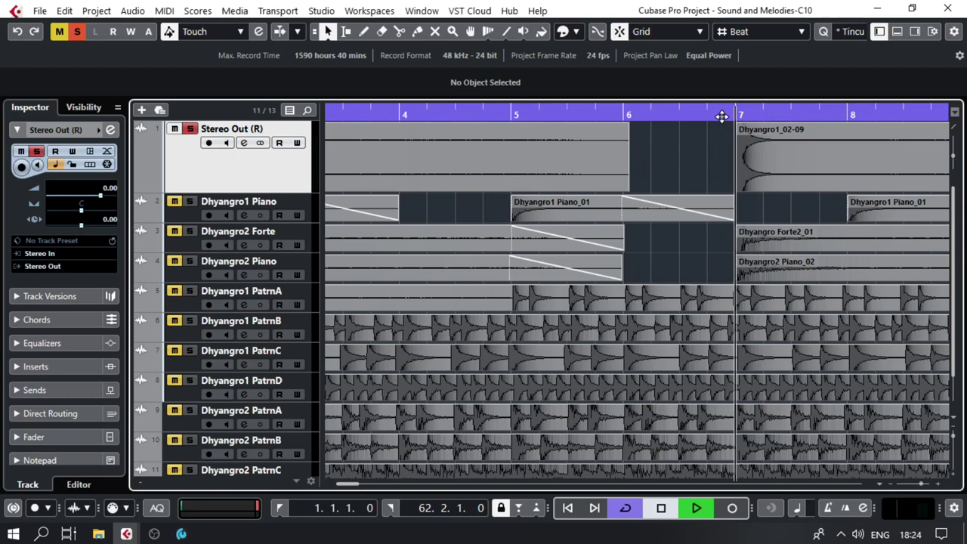
key(space)
Rename the Stereo Out (R) track as Dhyangro1 Forte.
scroll(736, 184, down, 7)
double_click(259, 130)
scroll(334, 162, up, 5)
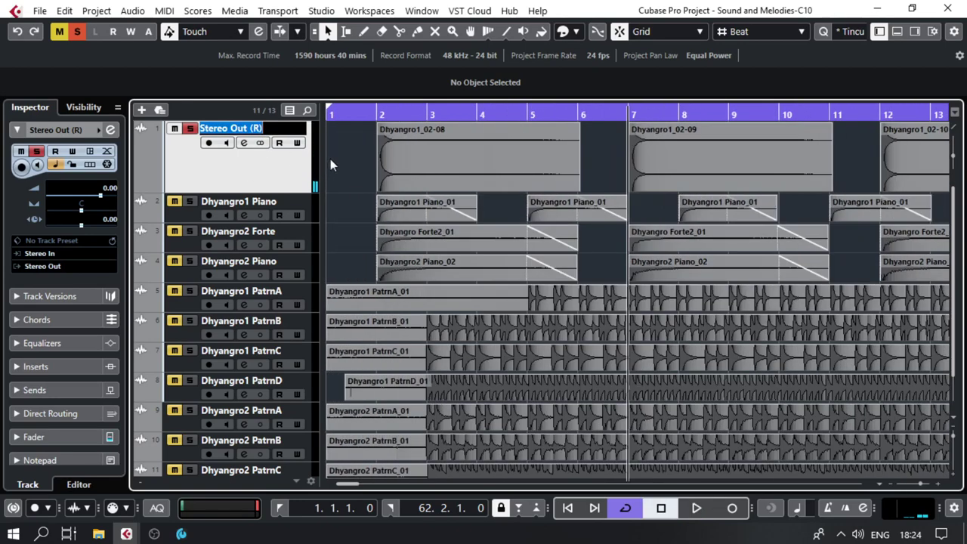
text(Dhyangro)
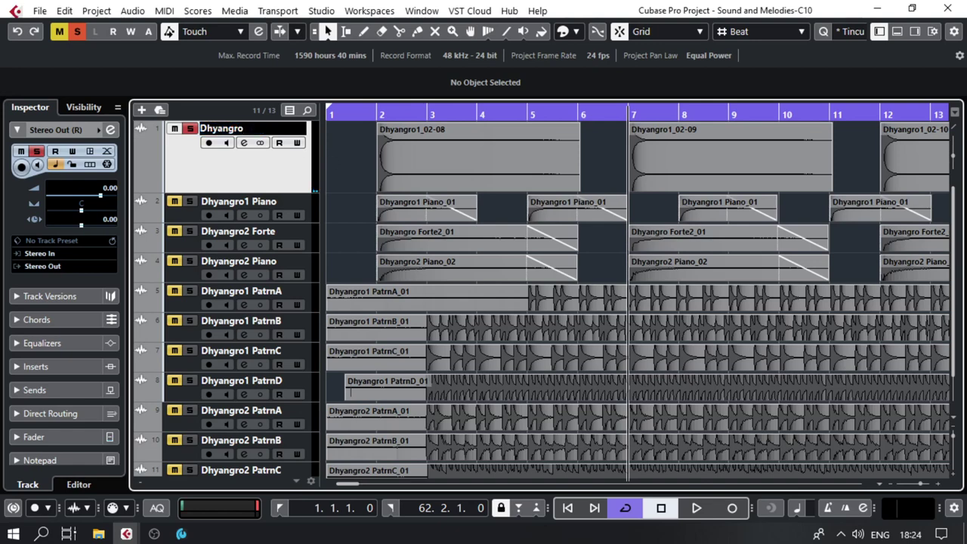
text(1 Forte)
key(Return)
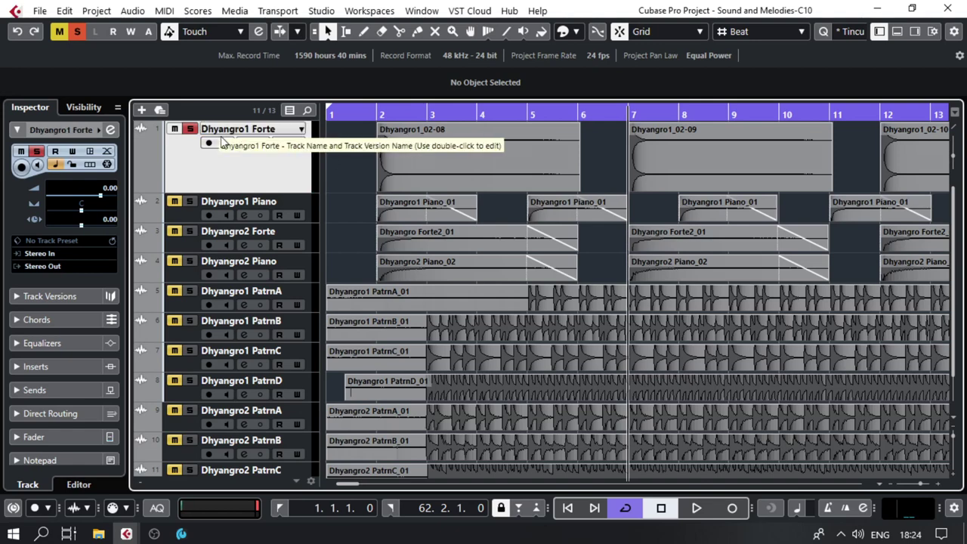
Switch to File Explorer, reduce the Audio folder's columns to name and creation date, and sort the files newest first.
click(98, 533)
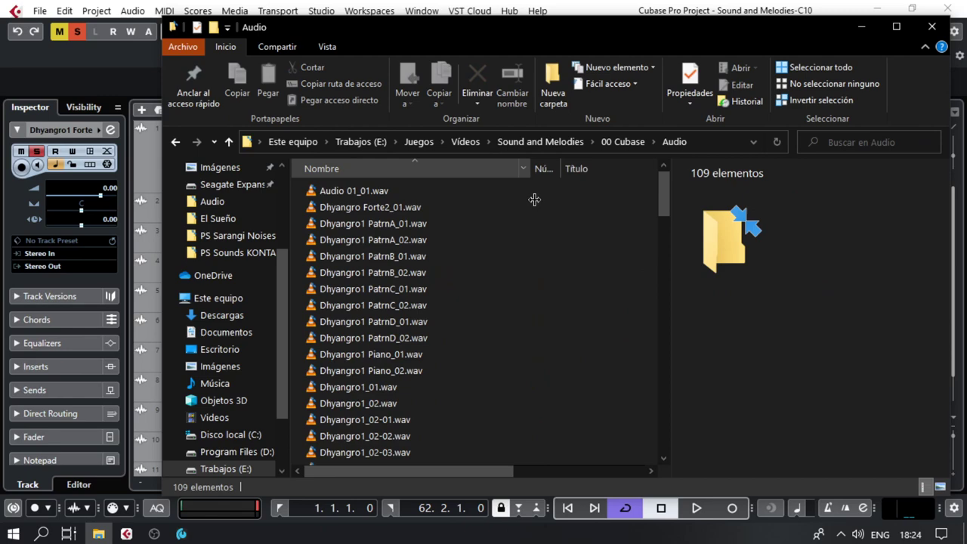
right_click(484, 170)
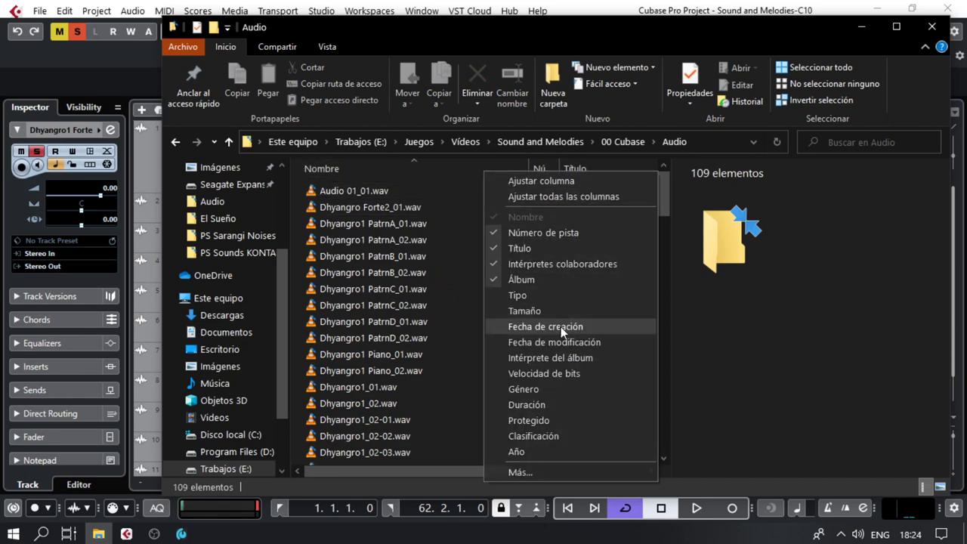
click(561, 326)
right_click(502, 171)
click(521, 239)
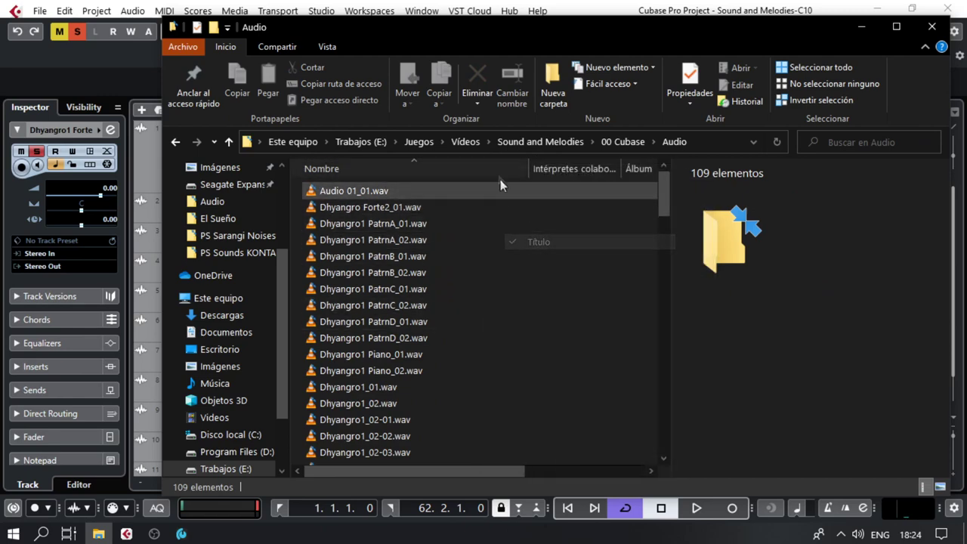
right_click(497, 166)
click(527, 254)
right_click(479, 172)
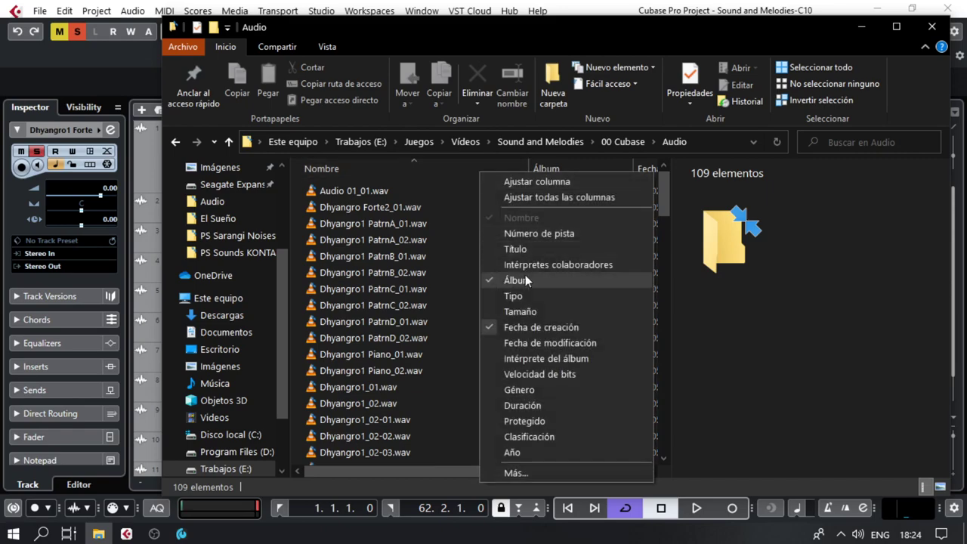
click(525, 274)
click(574, 167)
click(583, 195)
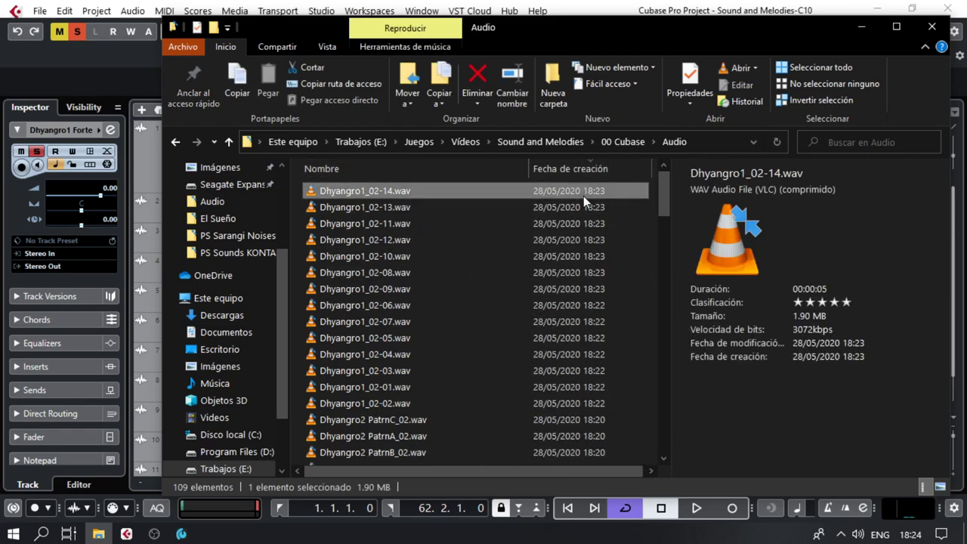
Return to Cubase and check the file names of the first three rendered Dhyangro1 Forte hits.
click(574, 11)
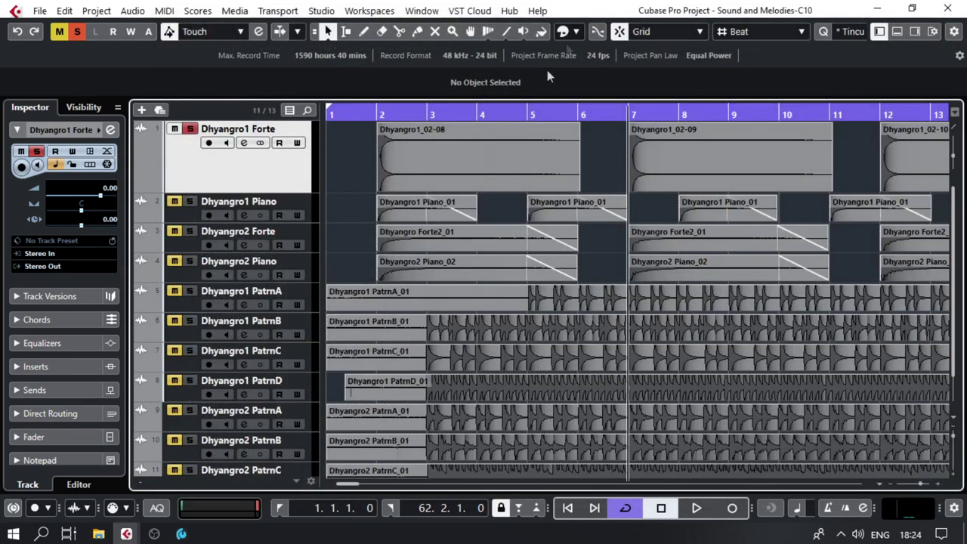
click(443, 168)
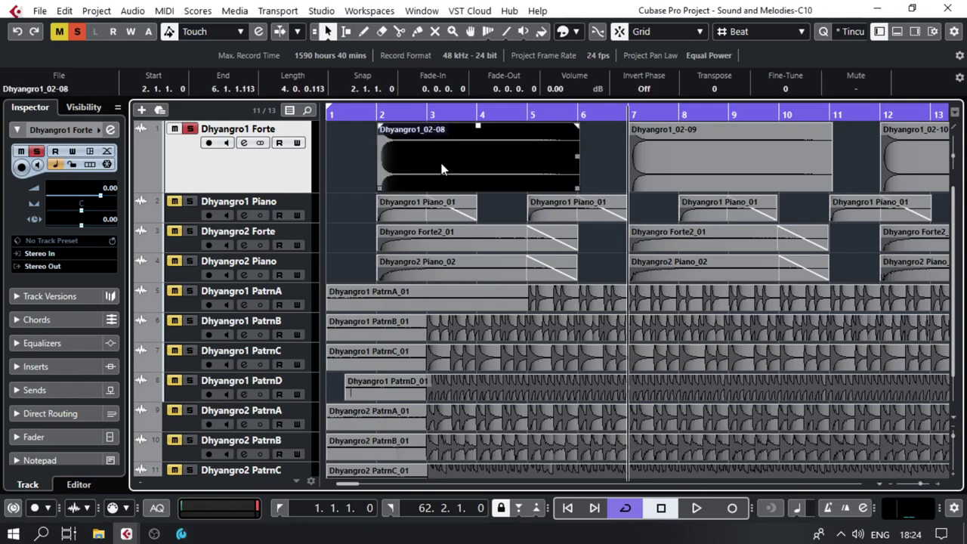
scroll(442, 167, down, 4)
scroll(443, 158, up, 1)
click(443, 159)
click(490, 162)
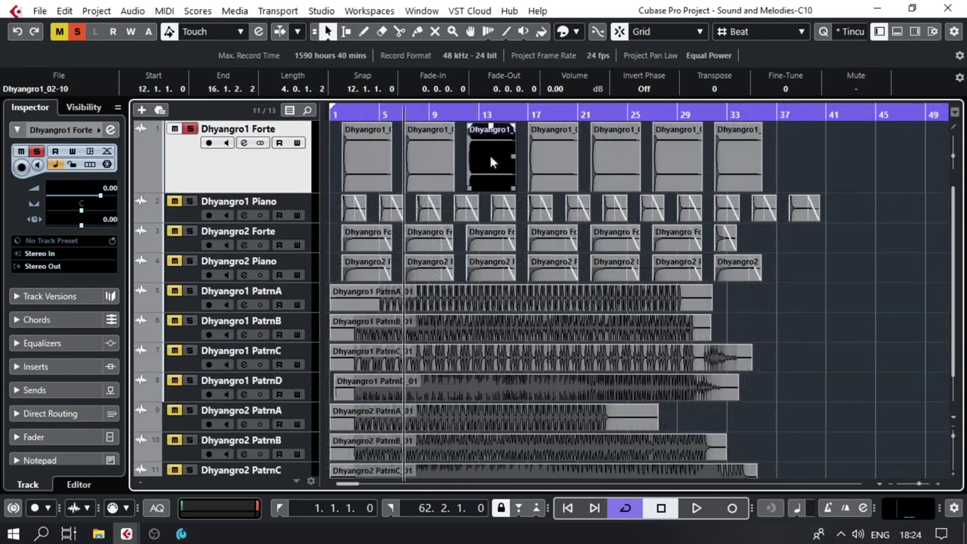
Switch to File Explorer and copy Dhyangro1_02-08.wav through Dhyangro1_02-14.wav into a new folder named Dhyangro Samples inside 00 Cubase.
key(alt+Tab)
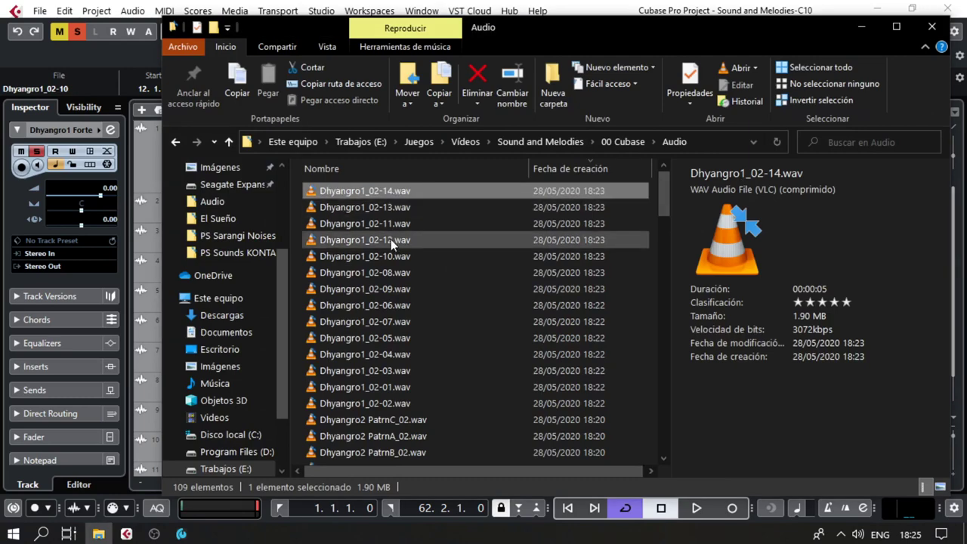
shift+click(389, 285)
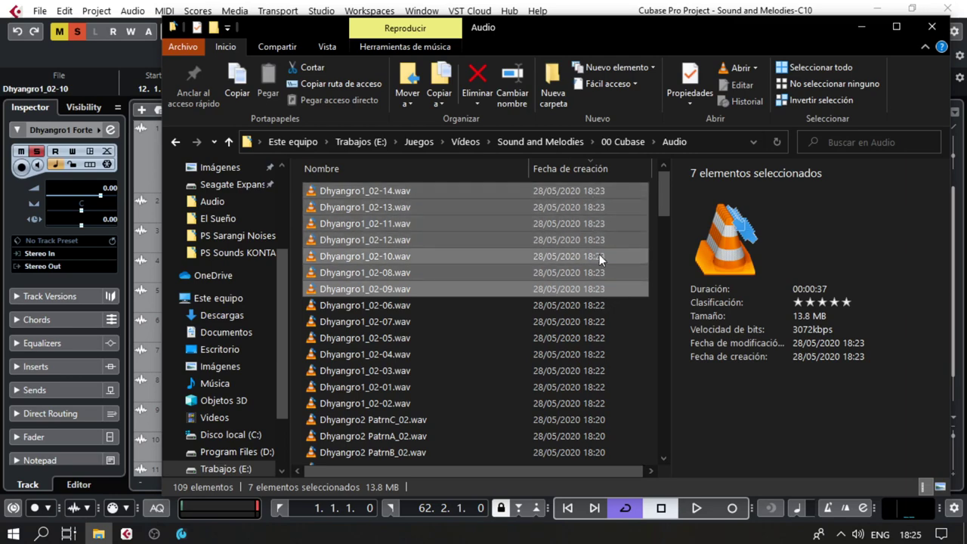
click(618, 142)
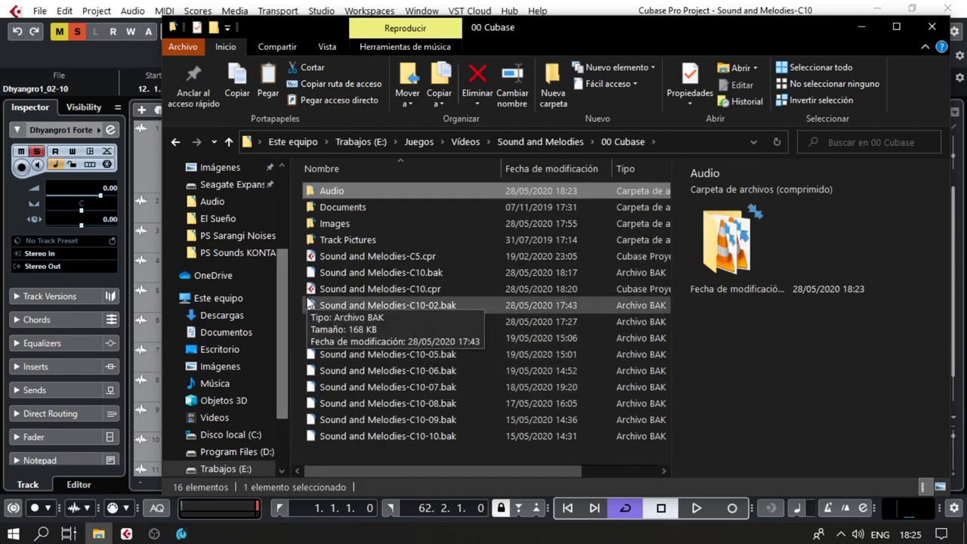
key(ctrl+shift+n)
text(Dhyangro Samples)
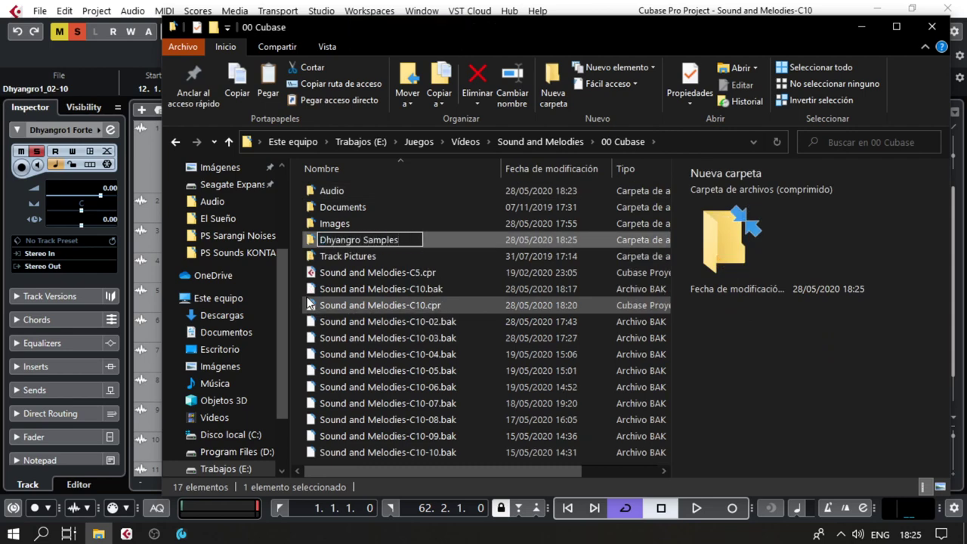
key(Return)
key(Return)
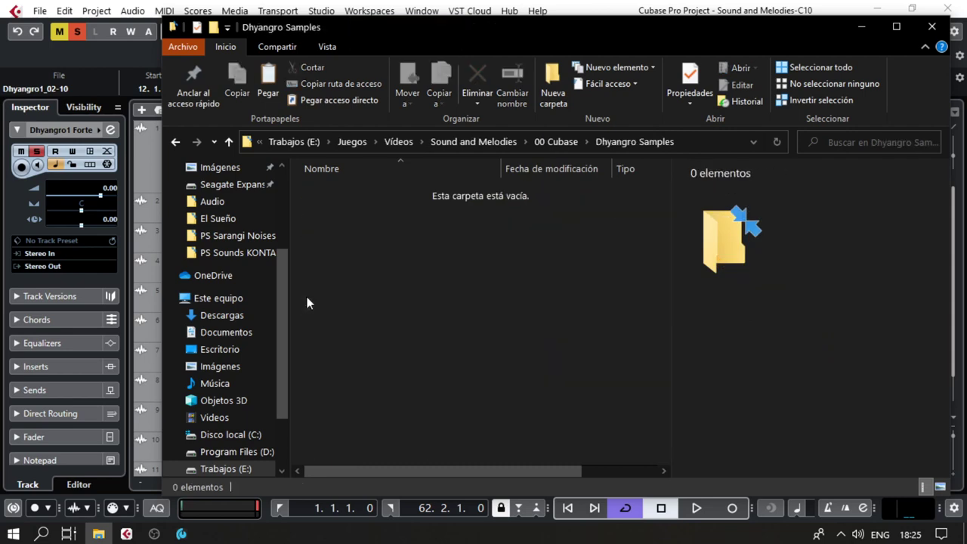
key(ctrl+v)
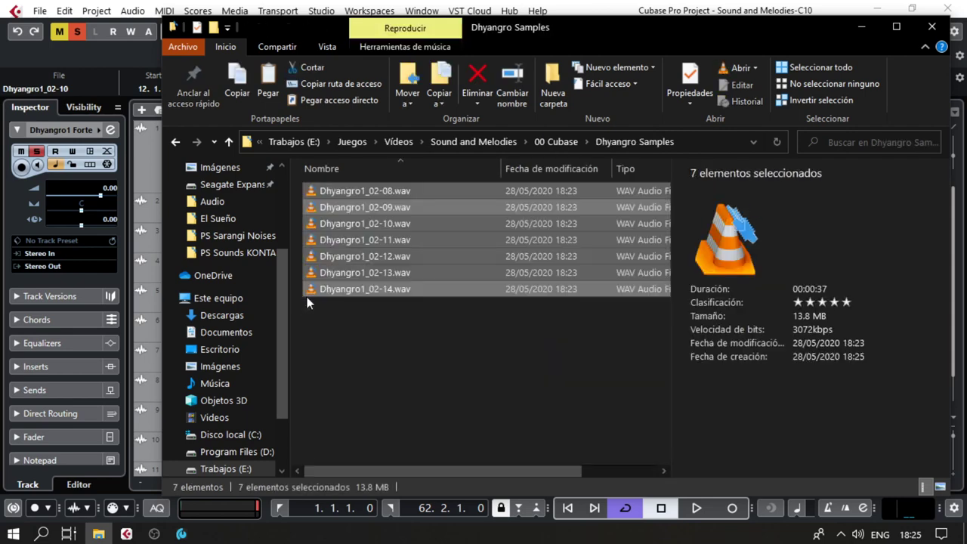
Batch rename all seven copied files in Dhyangro Samples with the base name Dhyangro1 Forte.
key(F2)
click(416, 370)
key(ctrl+a)
key(F2)
text(Dh)
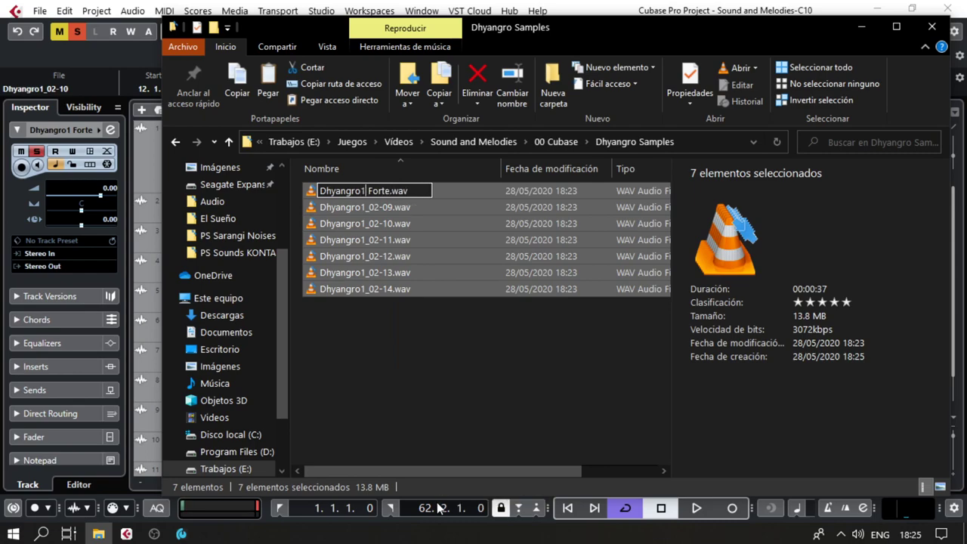
key(Return)
click(494, 400)
Return to Cubase, unsolo, mute and shrink the Dhyangro1 Forte track, and enlarge the Dhyangro1 Piano track.
click(572, 6)
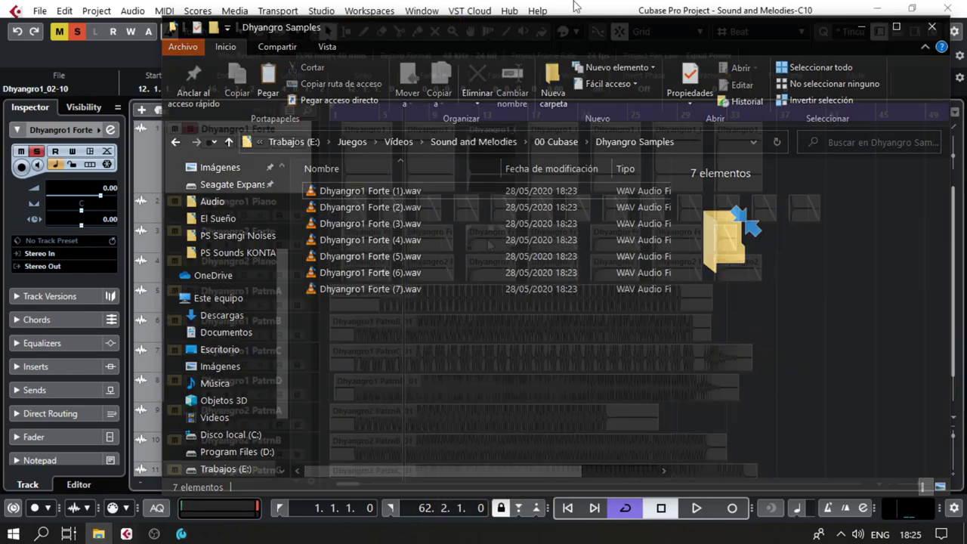
key(s)
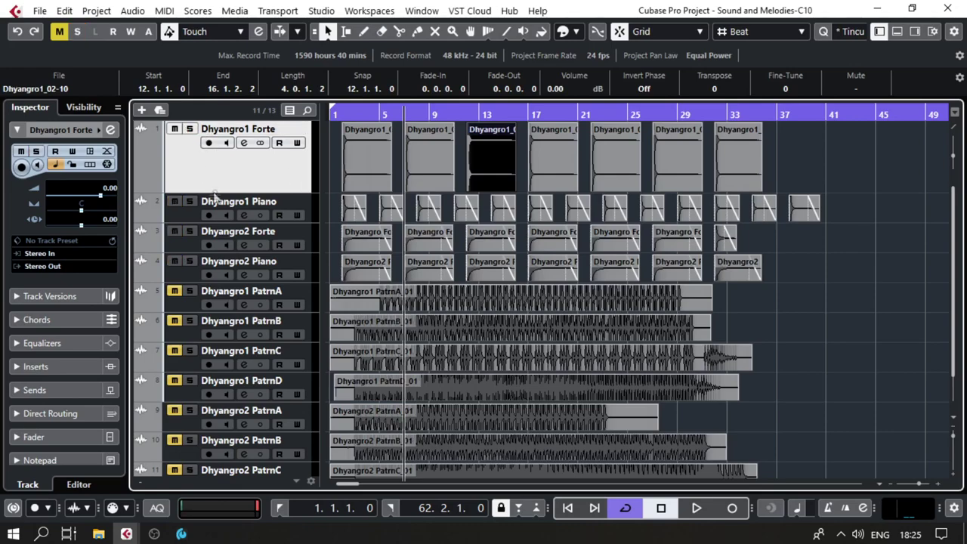
click(216, 203)
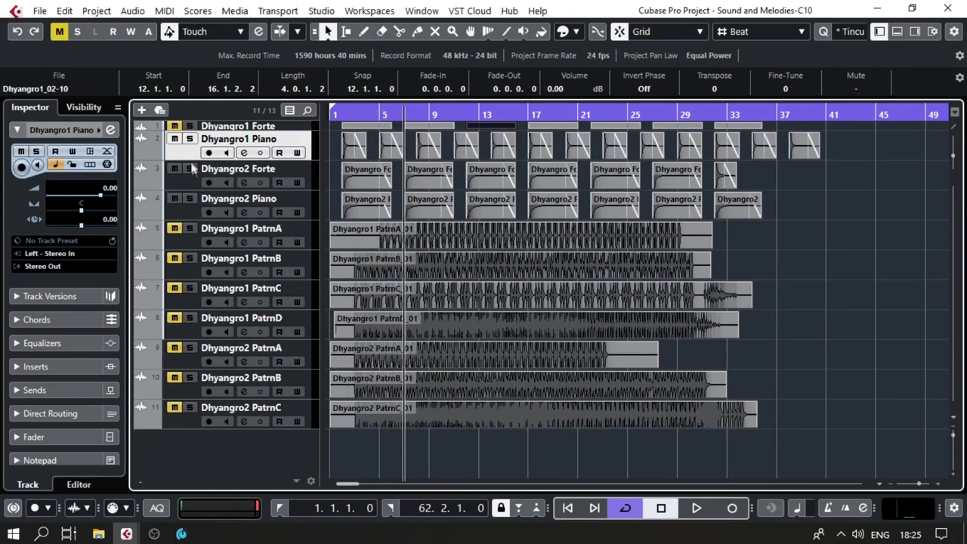
drag(193, 161, 193, 216)
Render all Dhyangro1 Piano hits in place as separate events with Channel Settings processing, 32 bit float, muting the source events.
drag(856, 179, 343, 212)
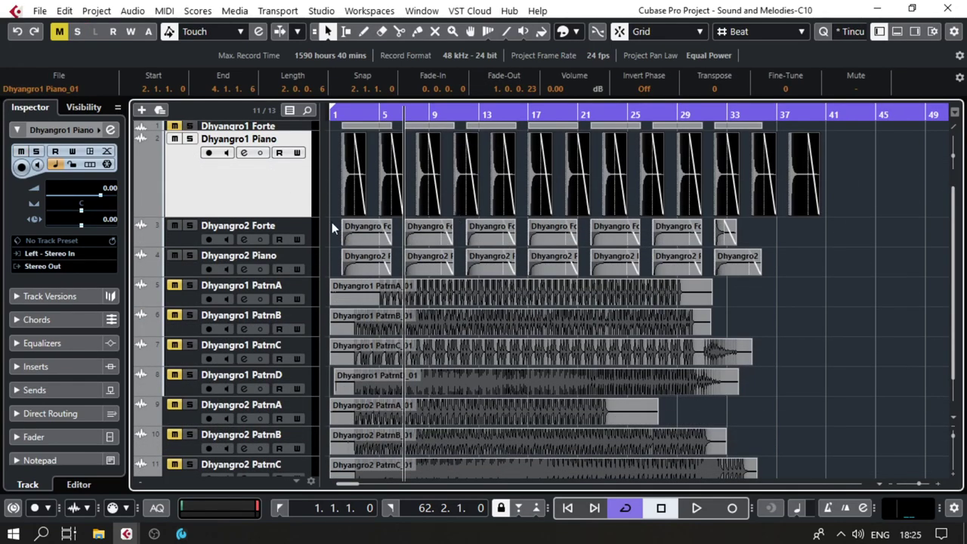
click(244, 153)
click(818, 130)
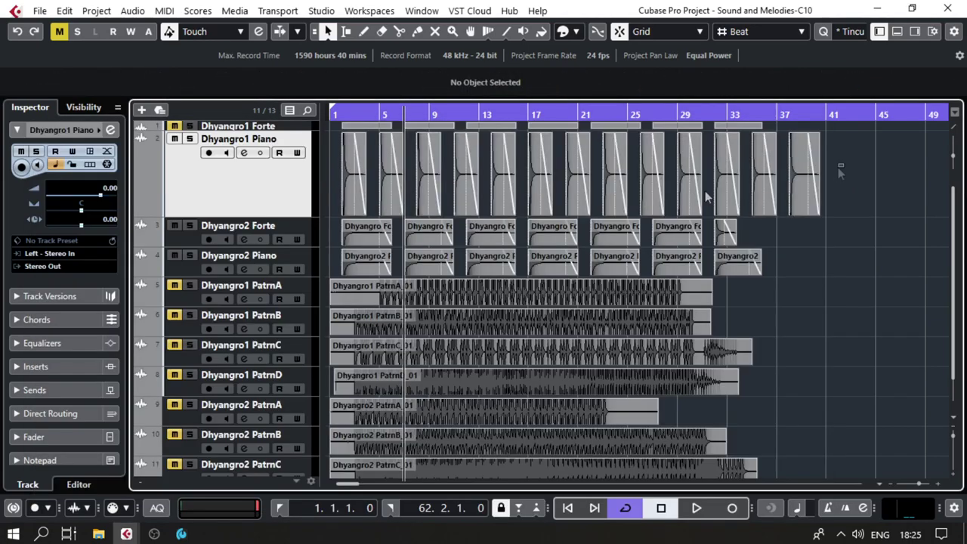
right_click(420, 180)
mouse_move(468, 246)
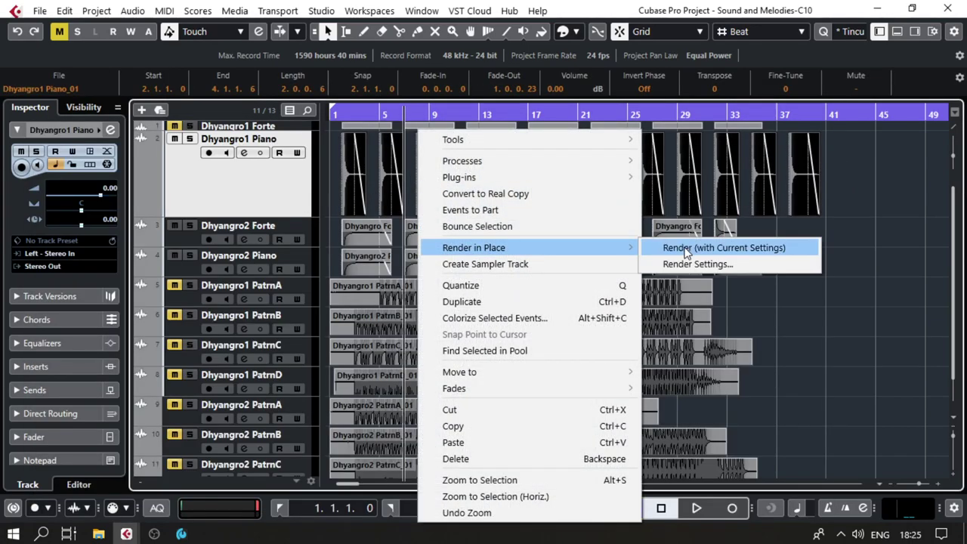
click(687, 263)
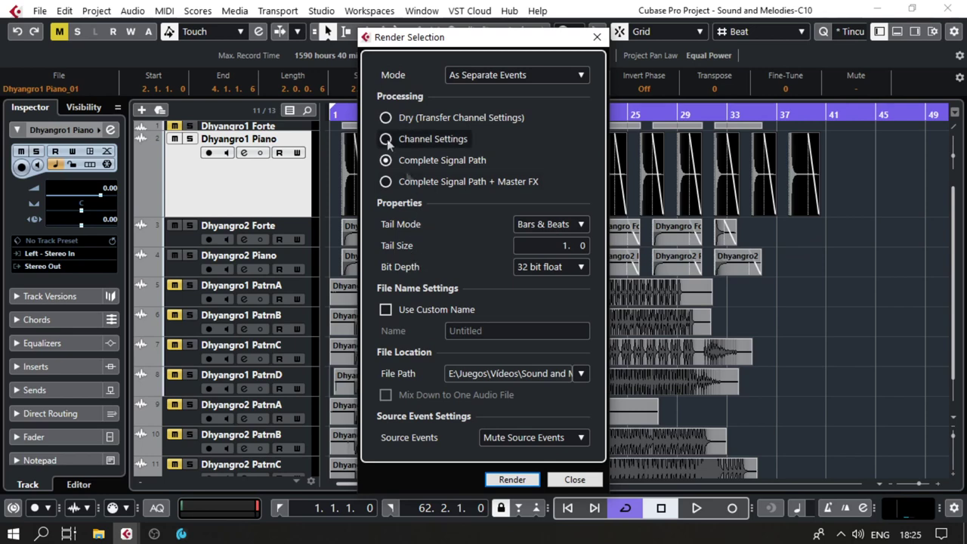
click(386, 141)
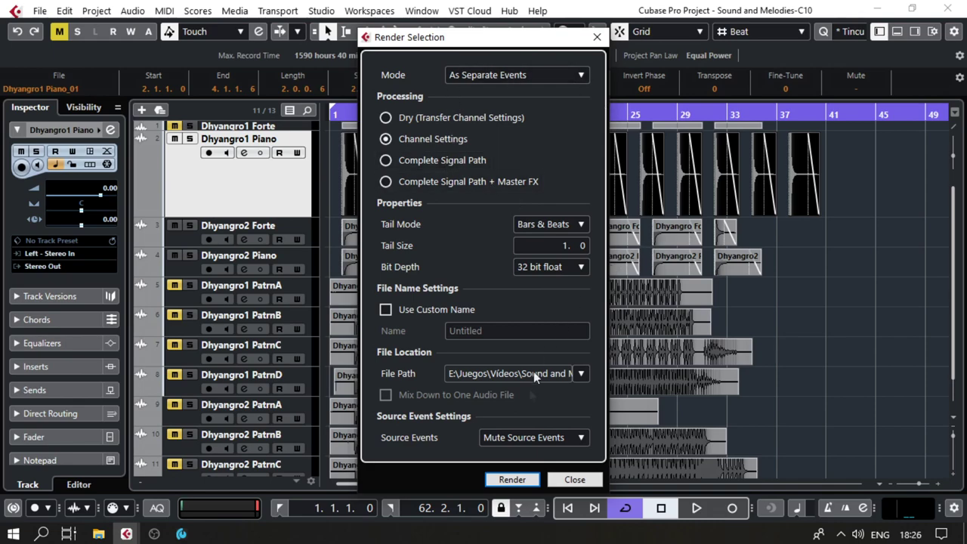
click(518, 480)
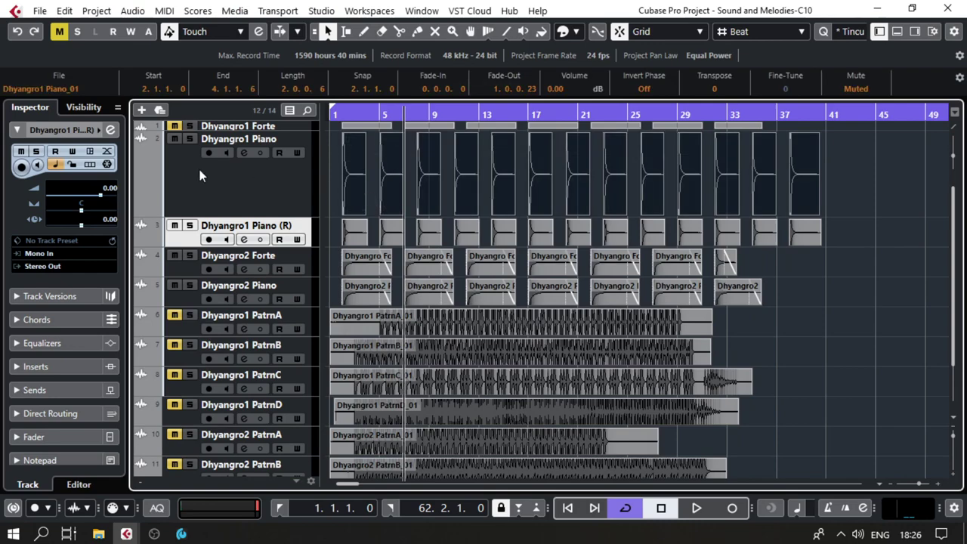
Mute and shrink the Dhyangro1 Piano track, enlarge Dhyangro1 Piano (R) and select all of its rendered hits.
click(180, 159)
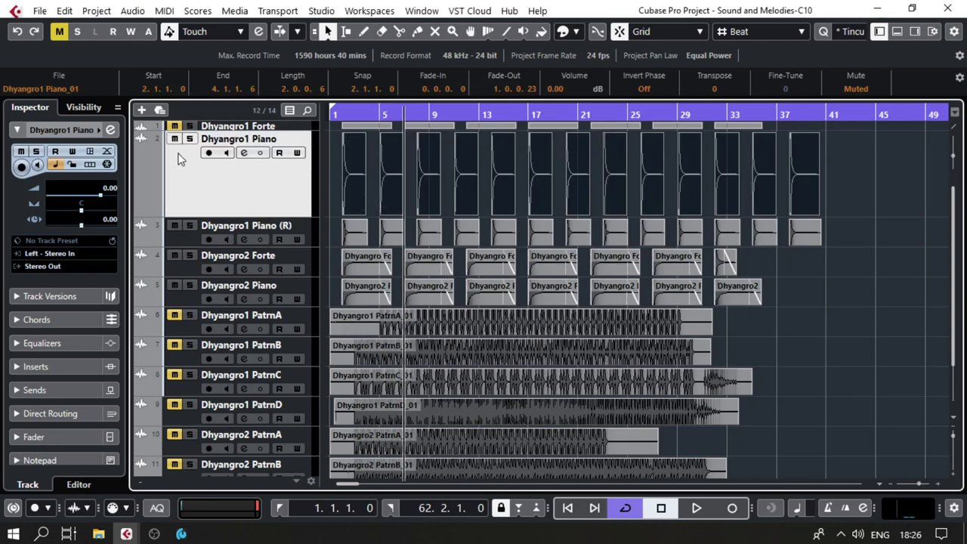
click(219, 219)
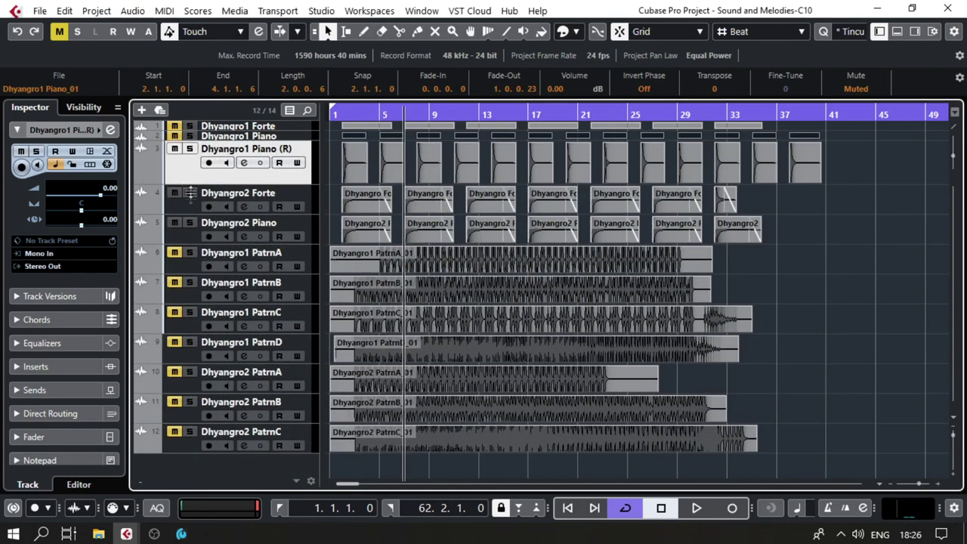
drag(882, 180, 298, 180)
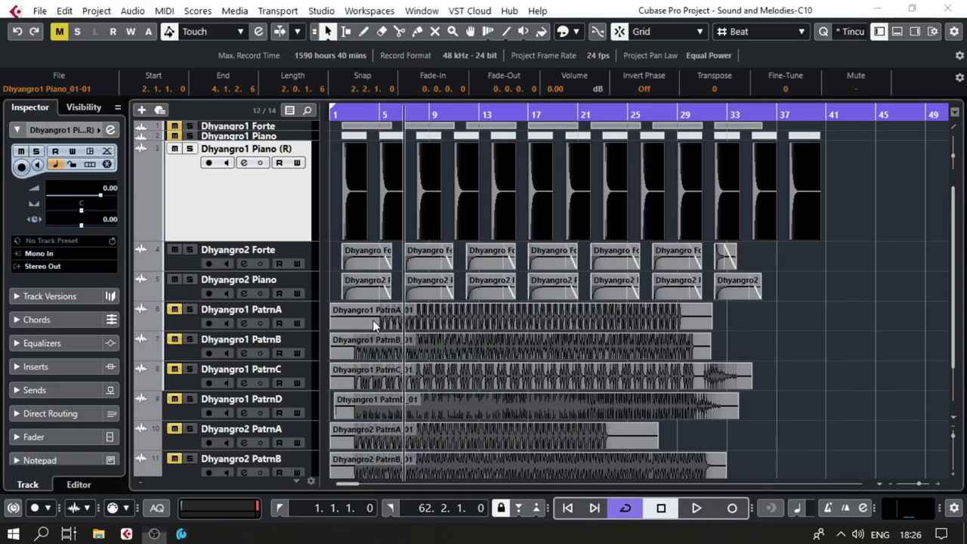
Switch to File Explorer and copy the rendered Dhyangro1 Piano_01-01 to _01-13 WAV files from the Audio folder into Dhyangro Samples.
key(alt+Tab)
key(alt+Tab)
click(548, 147)
double_click(324, 190)
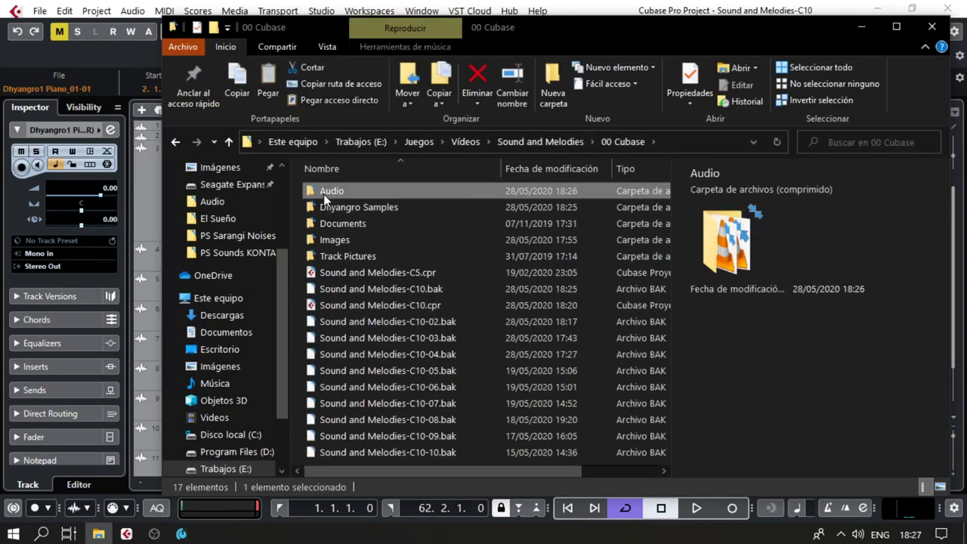
click(337, 194)
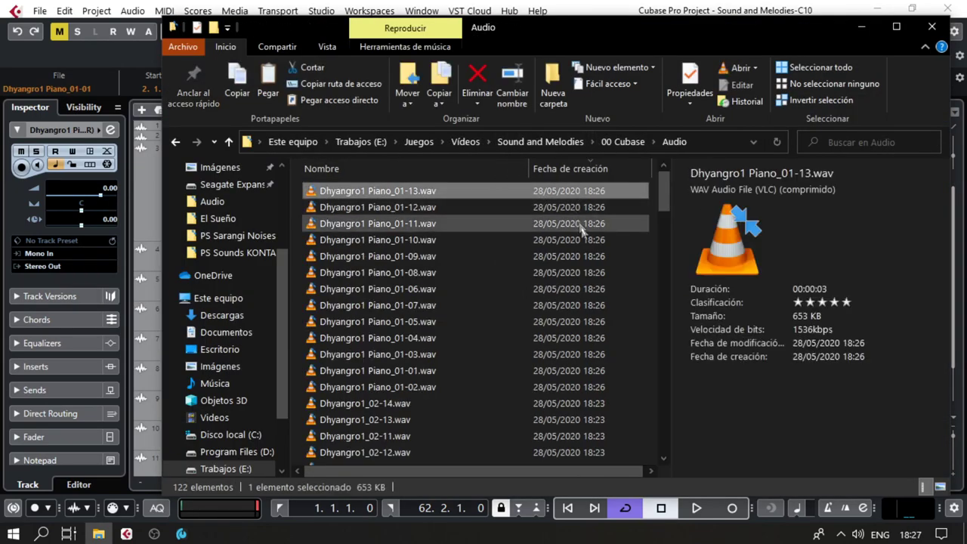
shift+click(604, 387)
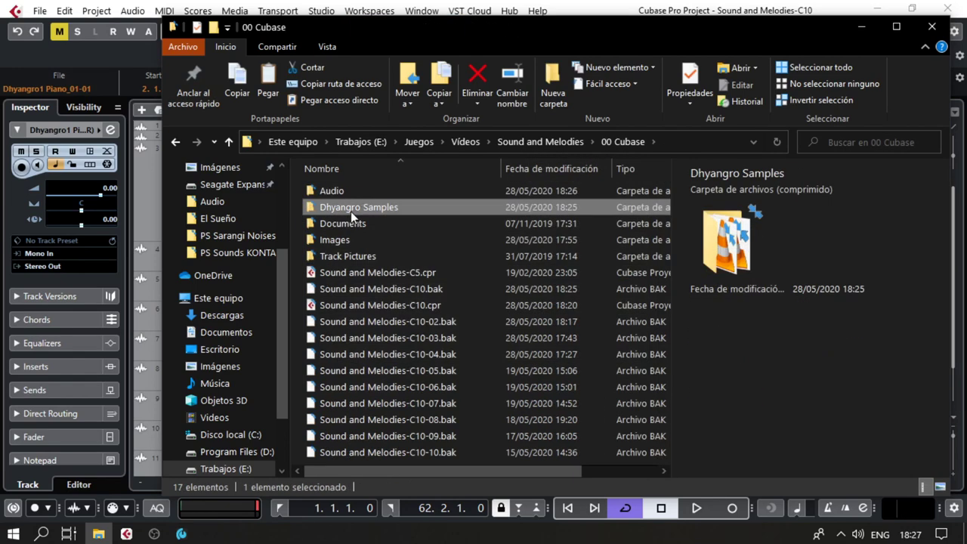
double_click(350, 211)
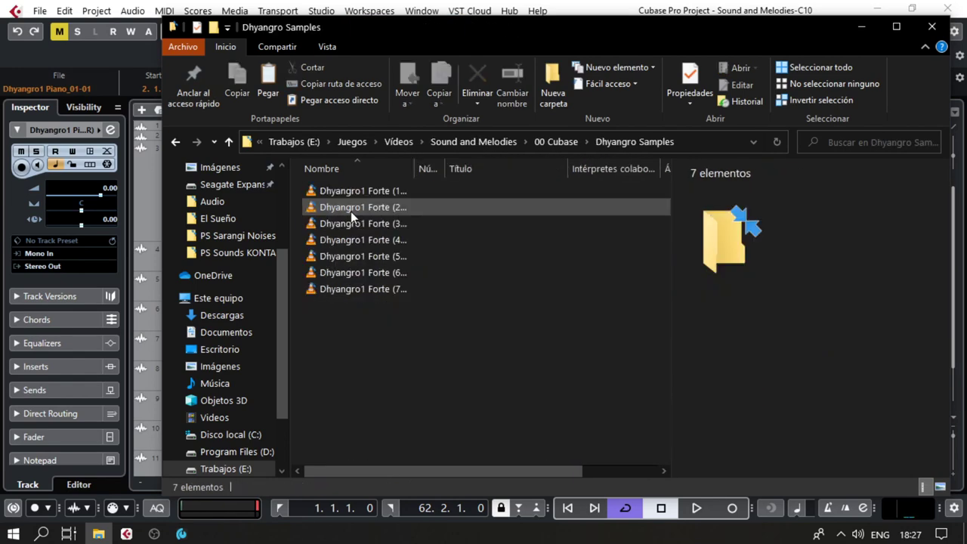
key(ctrl+v)
scroll(451, 306, down, 1)
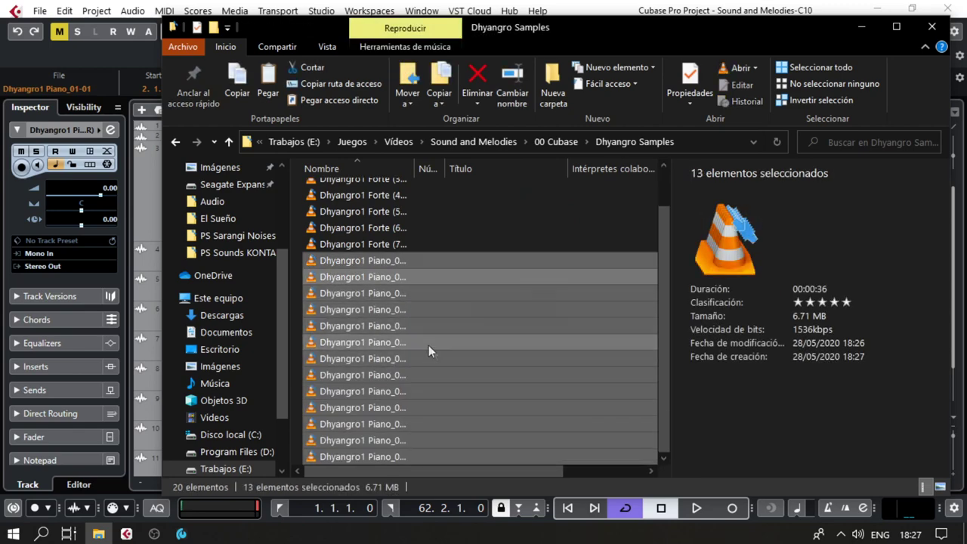
Widen the name column and batch rename all the copied Dhyangro1 Piano_01 files with the base name Dhyangro1 Piano.
click(432, 261)
key(End)
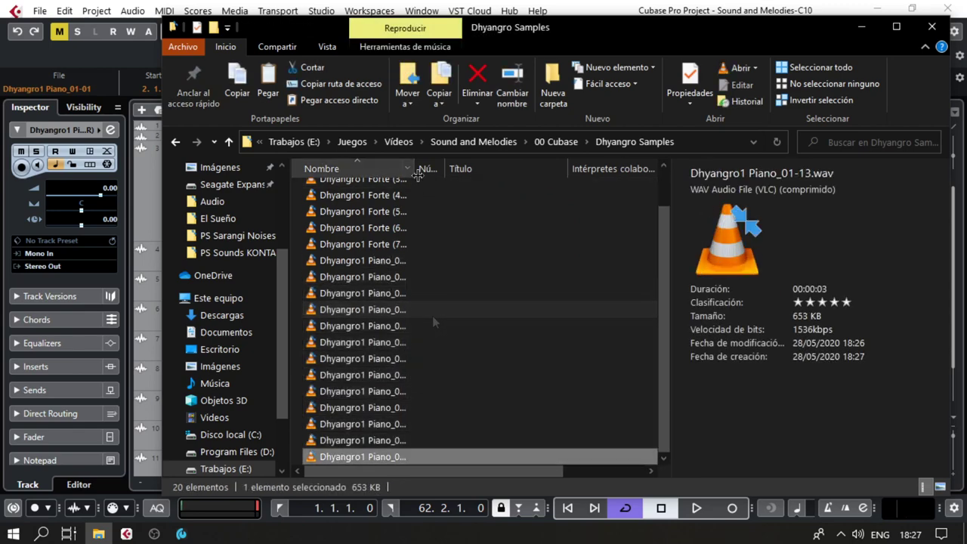
drag(414, 167, 506, 167)
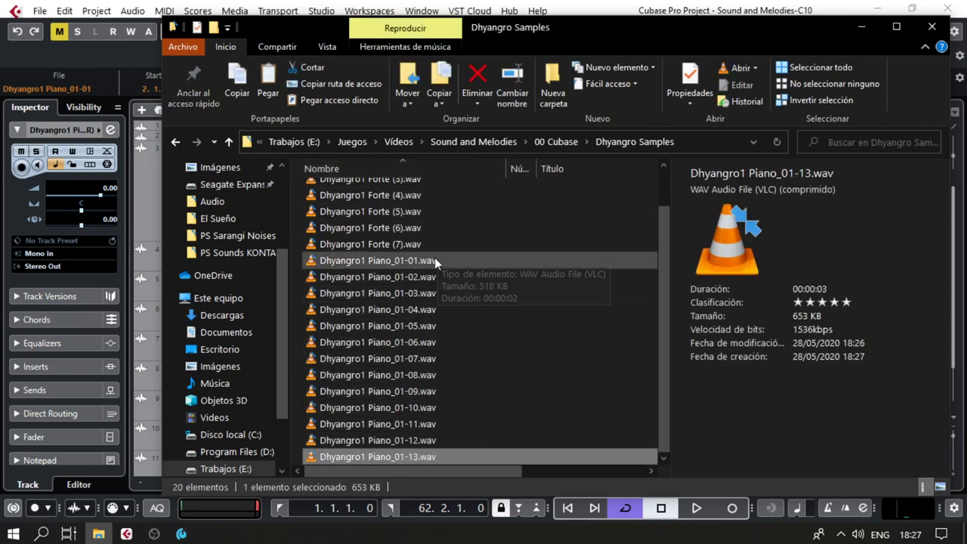
shift+click(394, 264)
key(F2)
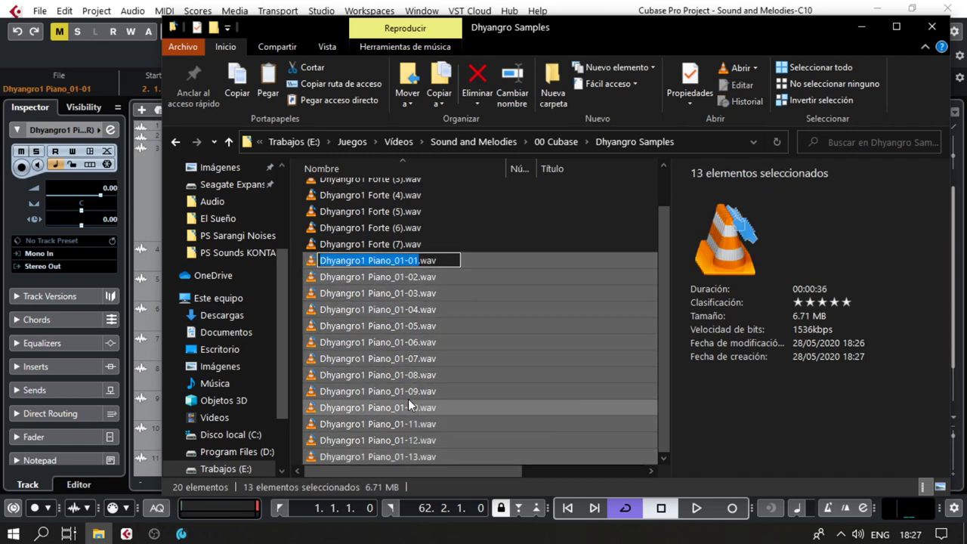
text(Dhyangro)
text(1 Piano)
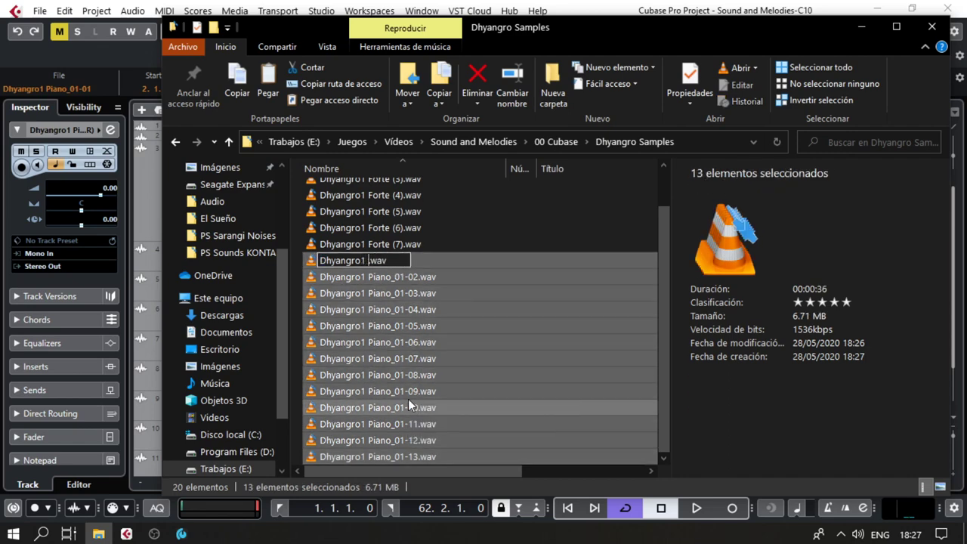
key(Return)
Create a new folder named Dhyangro1 inside Dhyangro Samples.
scroll(388, 285, up, 1)
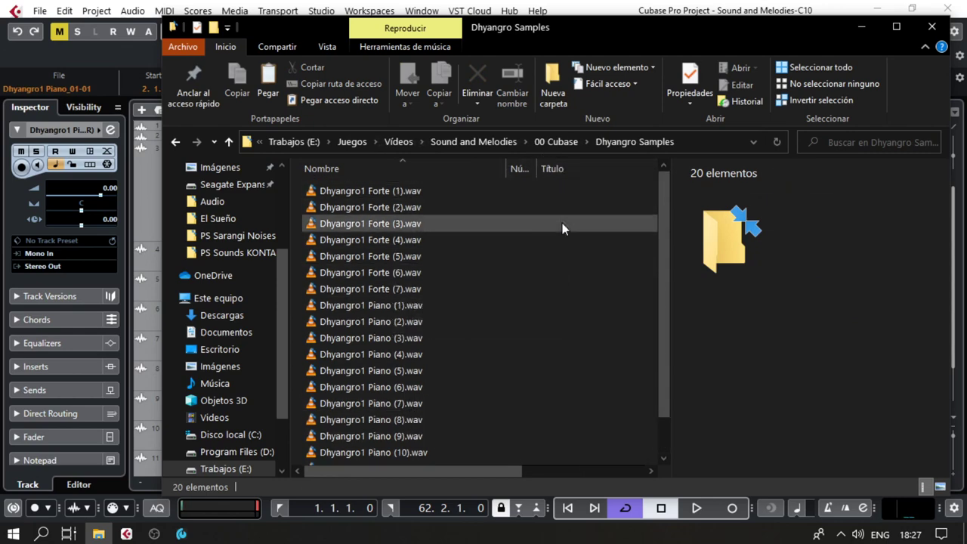
key(ctrl+shift+n)
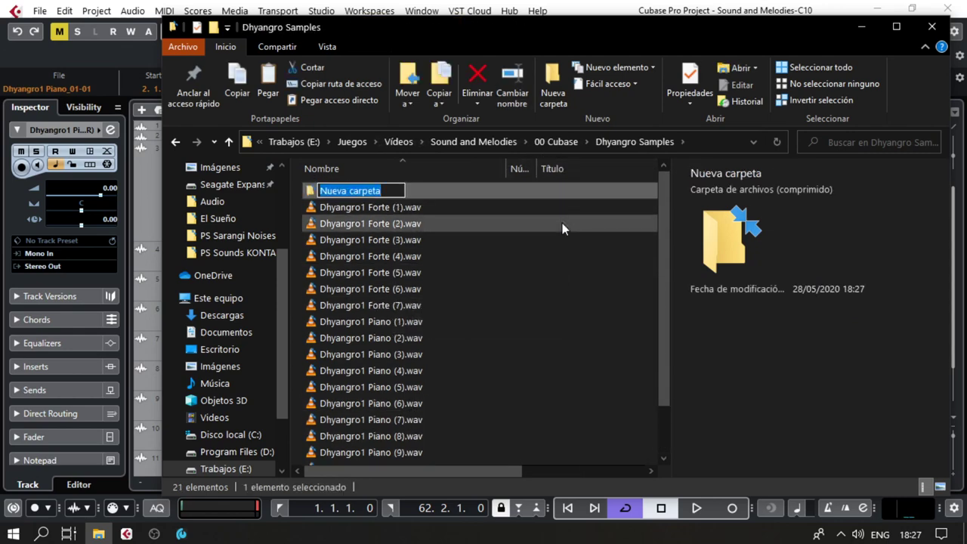
text(Dhyangro1)
key(Return)
Move all the Dhyangro1 Forte and Dhyangro1 Piano files into the Dhyangro1 folder and return to Dhyangro Samples.
key(Down)
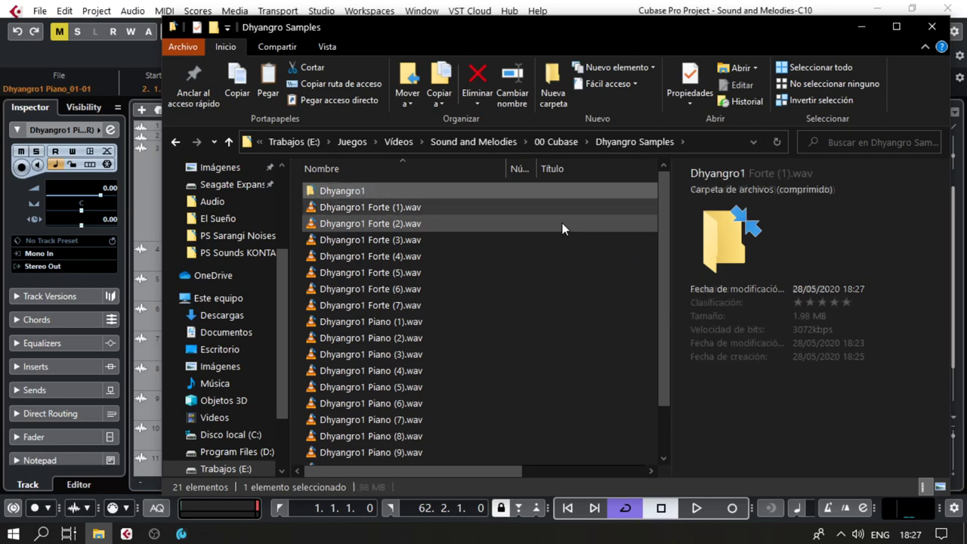
key(shift+End)
key(ctrl+x)
key(Home)
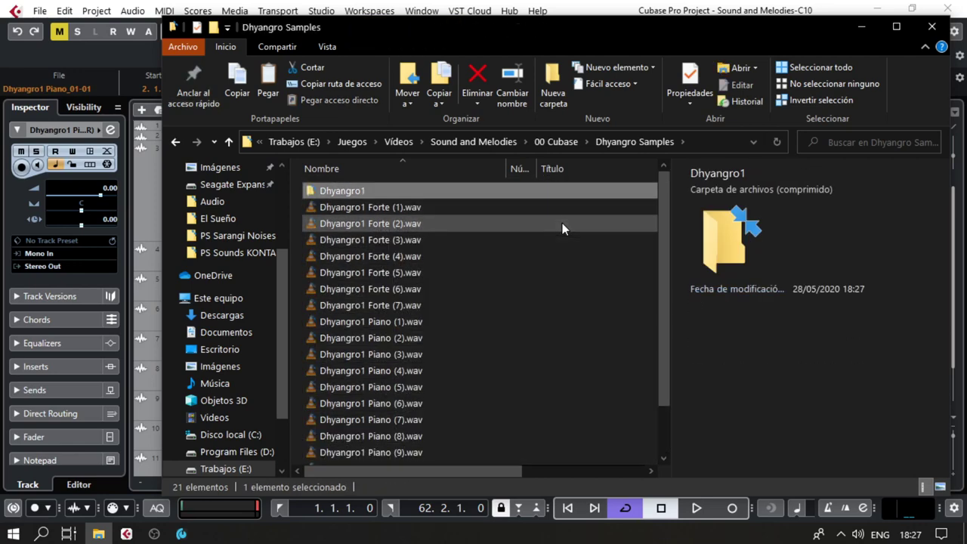
key(Return)
key(ctrl+v)
key(BackSpace)
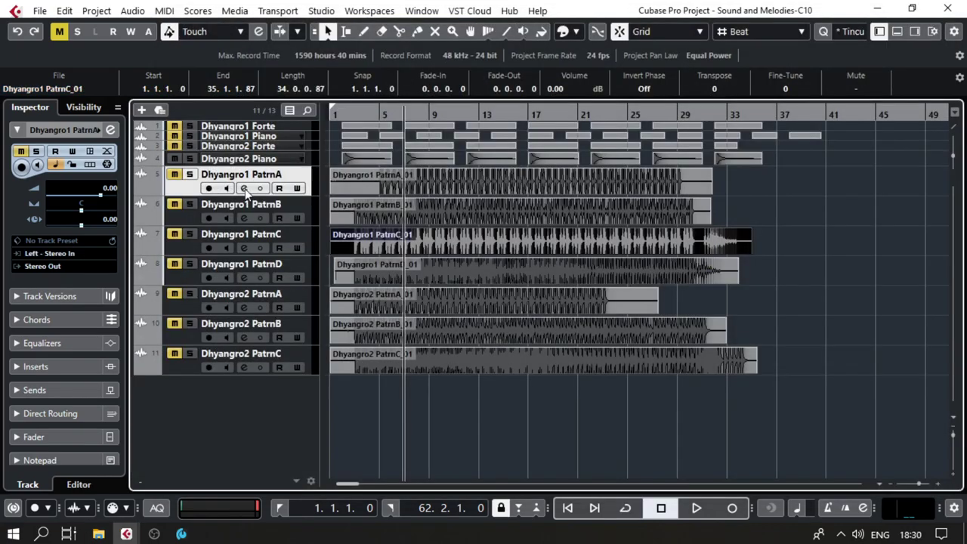
Check the Channel Settings of the Dhyangro1 PatrnA track in Cubase, and examine the beginning of the pattern events.
click(244, 188)
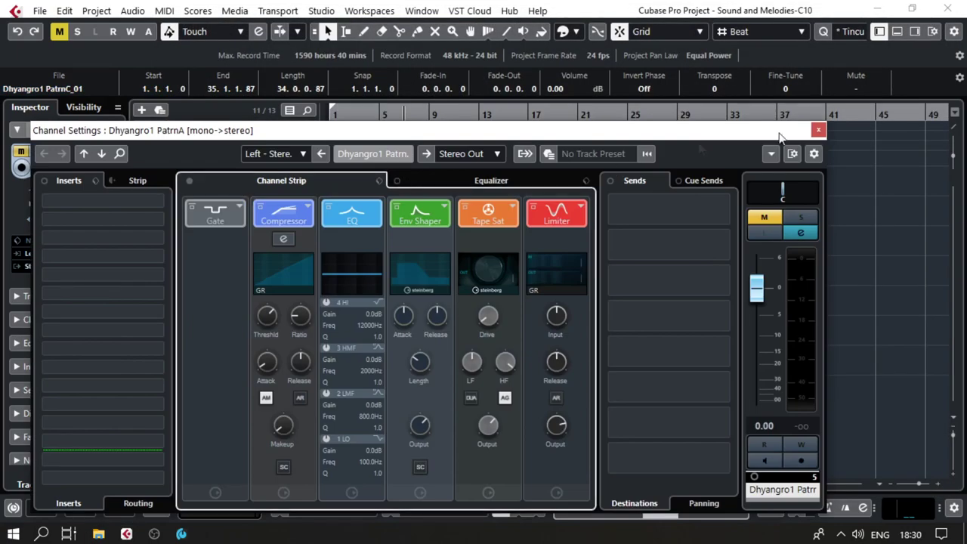
click(818, 131)
drag(813, 415, 397, 202)
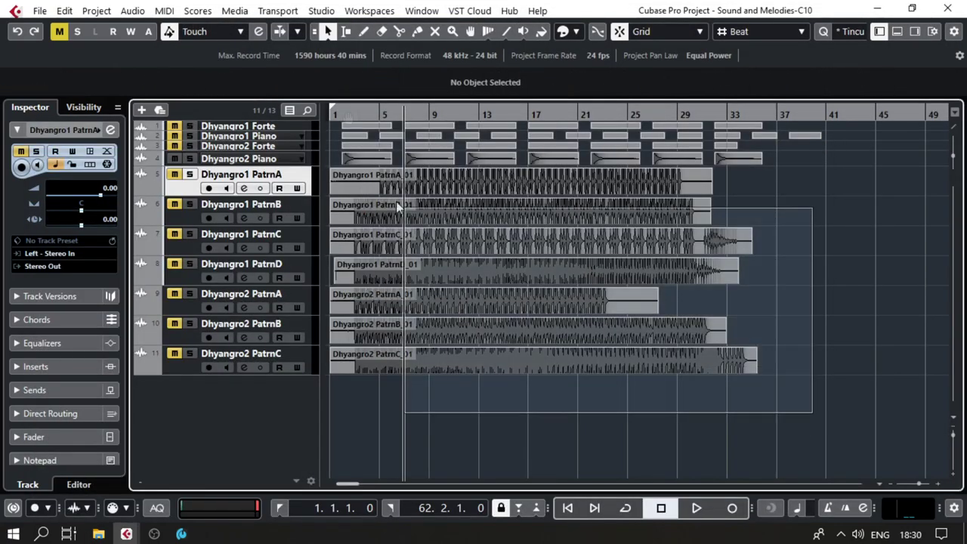
drag(333, 111, 321, 182)
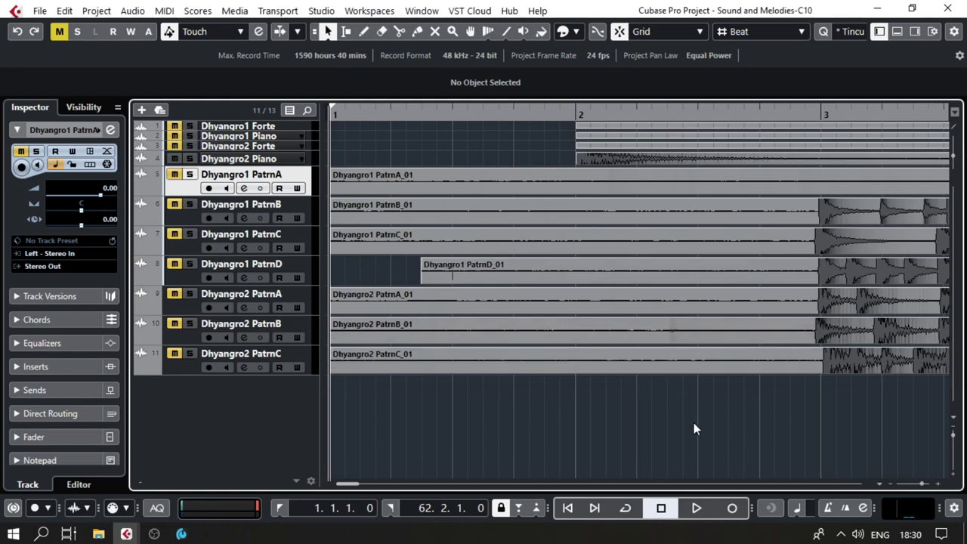
Split the Dhyangro1 PatrnA event in the silence before its first hit and delete the leading piece.
click(620, 193)
drag(703, 190, 362, 178)
drag(887, 197, 487, 200)
alt+click(820, 198)
click(740, 190)
key(Delete)
Move the Dhyangro1 PatrnA event so its first hit falls at bar 3, and set its start to bar 2.
key(g)
key(g)
drag(759, 193, 694, 190)
key(h)
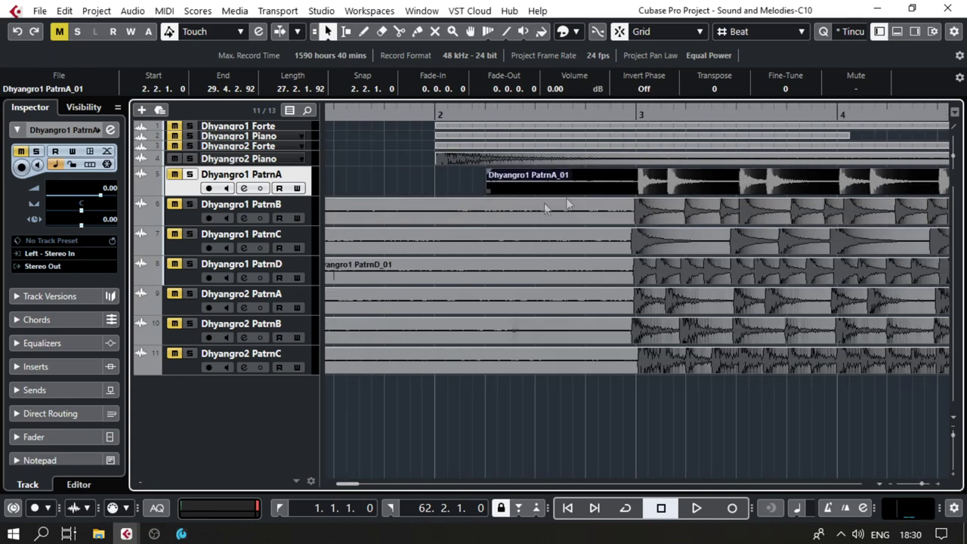
click(487, 192)
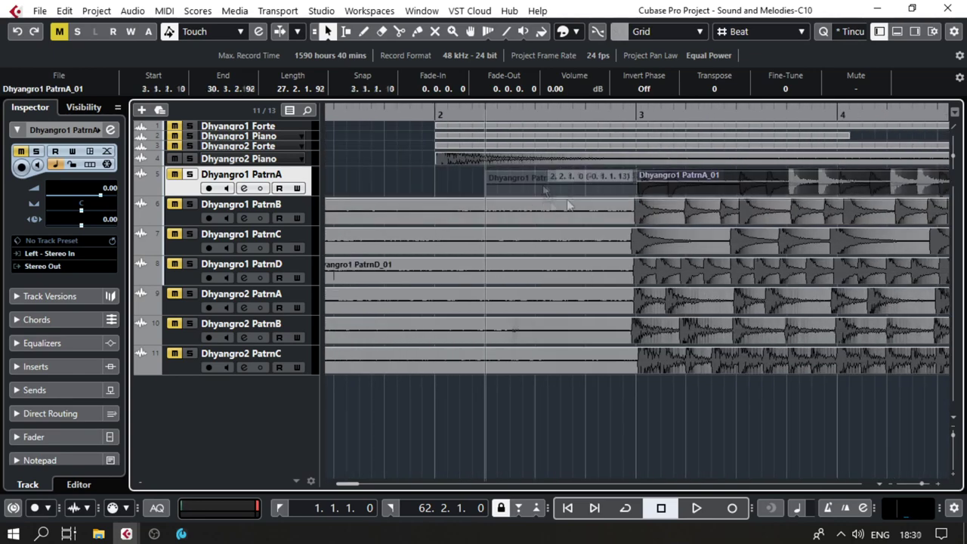
drag(569, 201, 437, 193)
Split the six other pattern events at bar 2 and delete their leading pieces.
drag(473, 418, 432, 199)
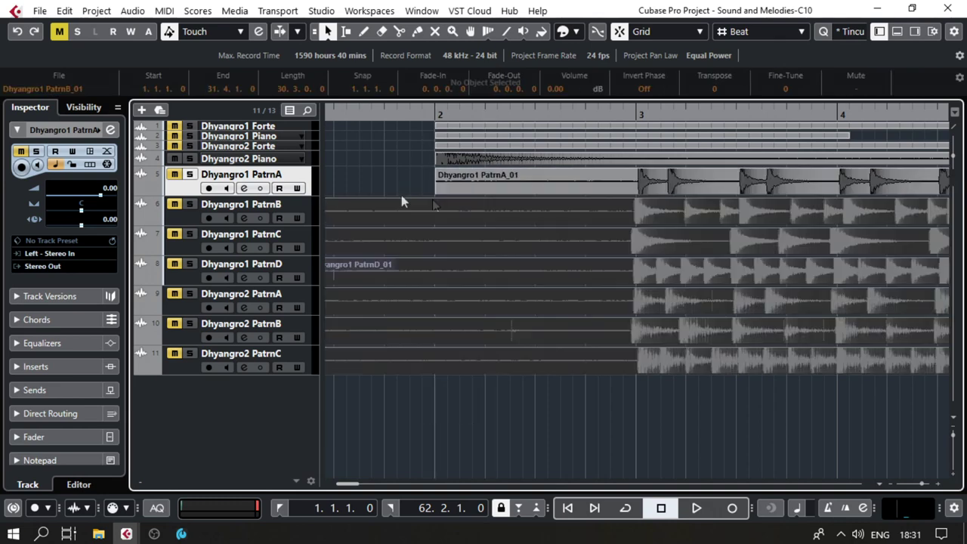
drag(500, 436, 444, 207)
alt+click(440, 217)
drag(398, 182, 423, 428)
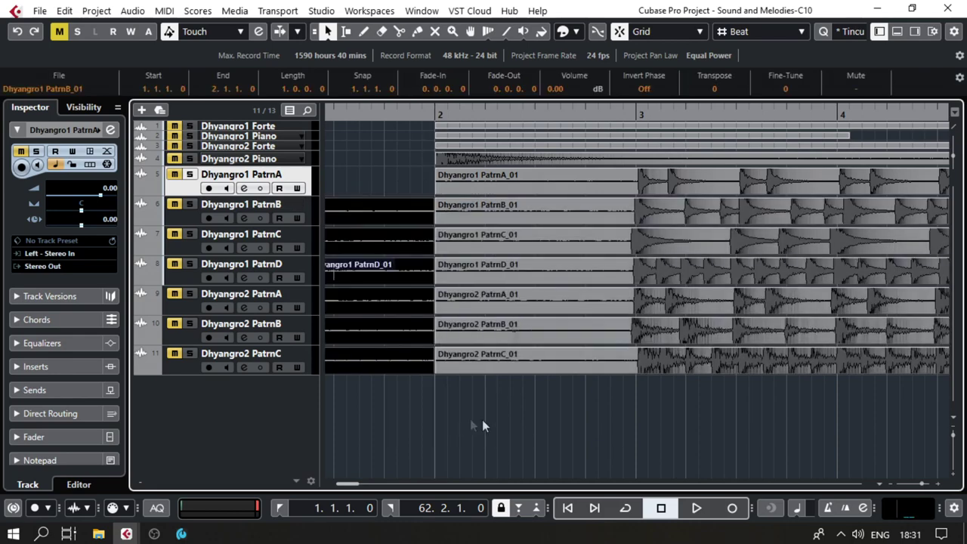
key(Delete)
Select all pattern events, set the grid type to Use Quantize, and extend their starts back to 1.1.1.38.
drag(508, 424, 492, 249)
drag(501, 189, 501, 187)
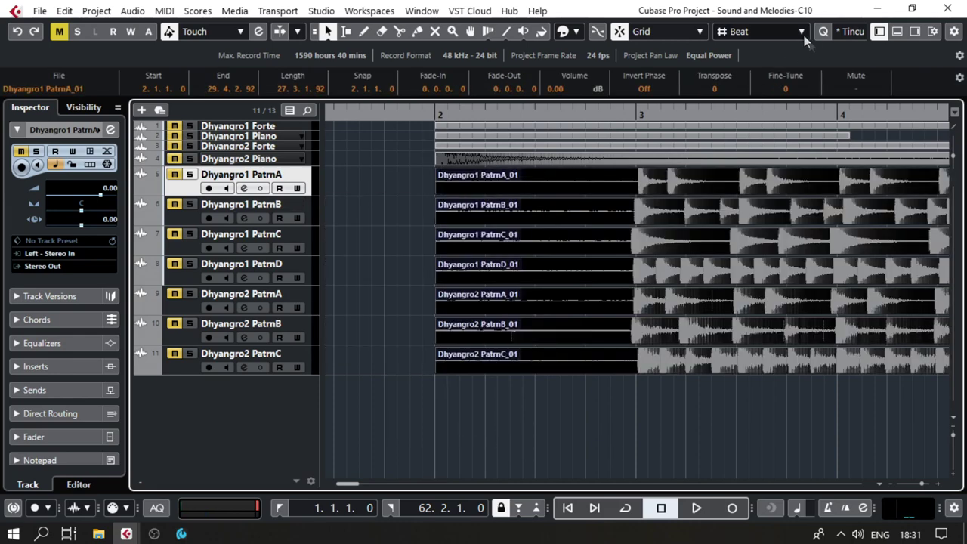
click(759, 31)
click(790, 86)
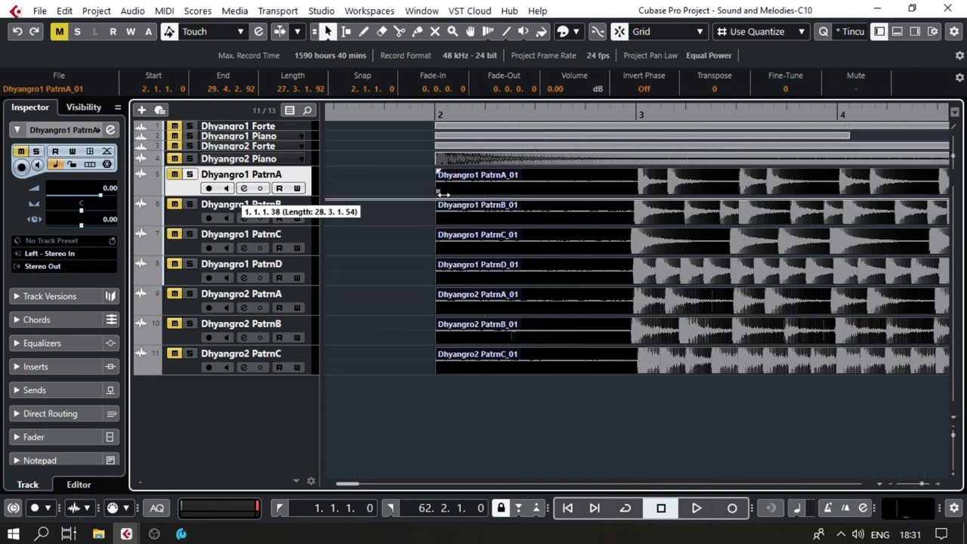
drag(442, 194, 326, 194)
Set the grid type to Adapt to Zoom, split all pattern events at 2.4.4, and delete the silent leading pieces.
click(789, 31)
click(781, 101)
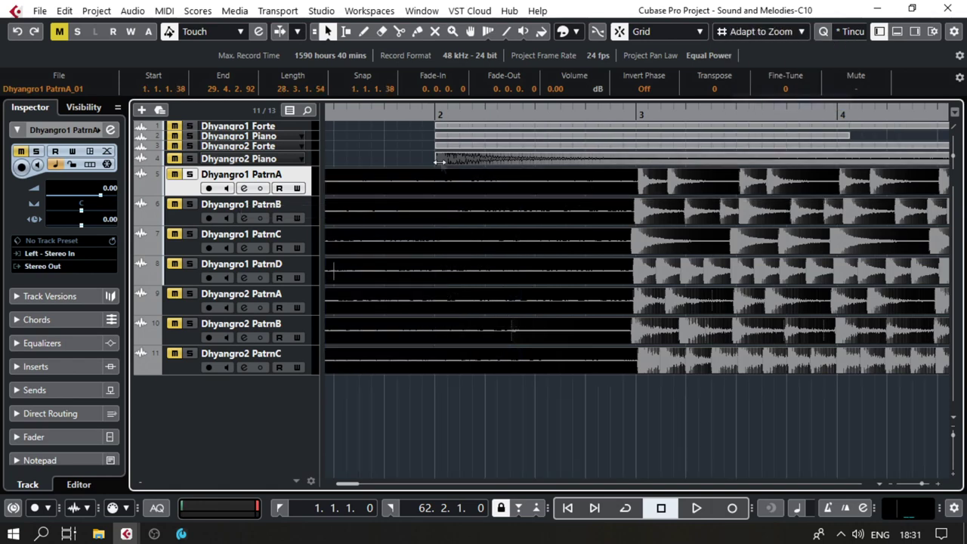
alt+click(607, 192)
drag(584, 424, 552, 194)
key(Delete)
Give all seven pattern events a fade-in of 0.0.0.67 before their first hits.
mouse_move(613, 174)
mouse_down()
mouse_move(634, 178)
mouse_move(618, 179)
mouse_up()
drag(613, 193, 624, 203)
scroll(624, 265, up, 5)
scroll(626, 266, down, 4)
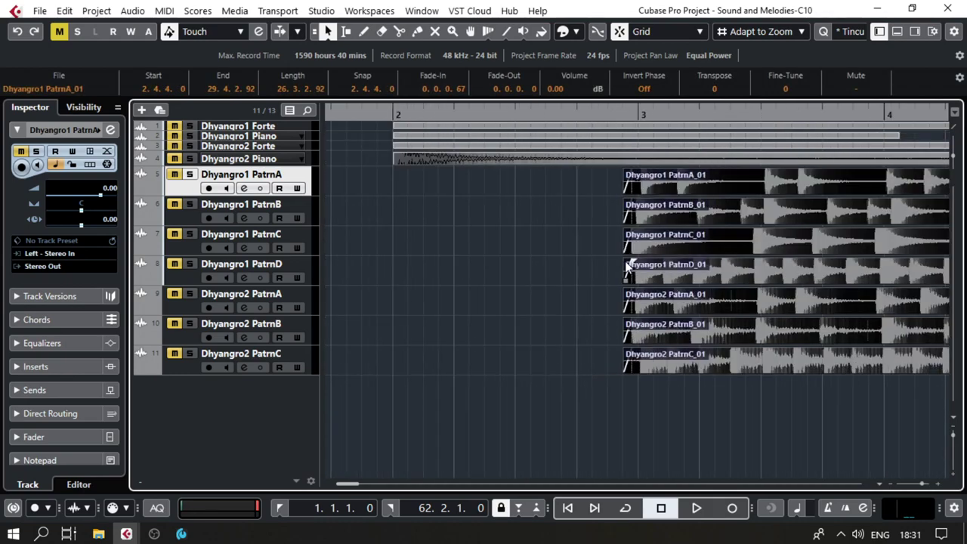
Split the pattern events in the silence after their last hits, including Dhyangro1 PatrnA at bar 28, PatrnB at 31, PatrnD at 33 and PatrnC at 34.
scroll(626, 267, down, 6)
scroll(748, 190, up, 3)
click(704, 189)
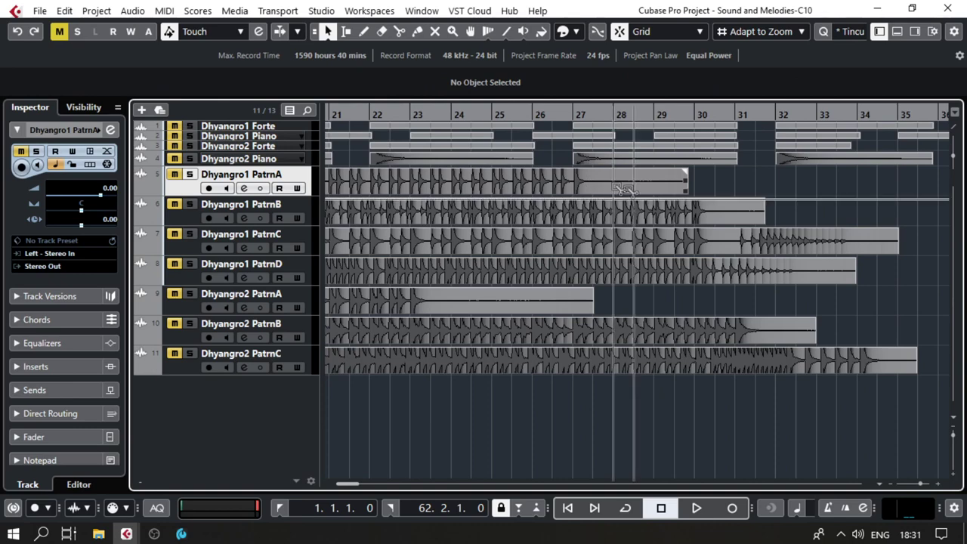
click(624, 189)
click(476, 304)
click(795, 329)
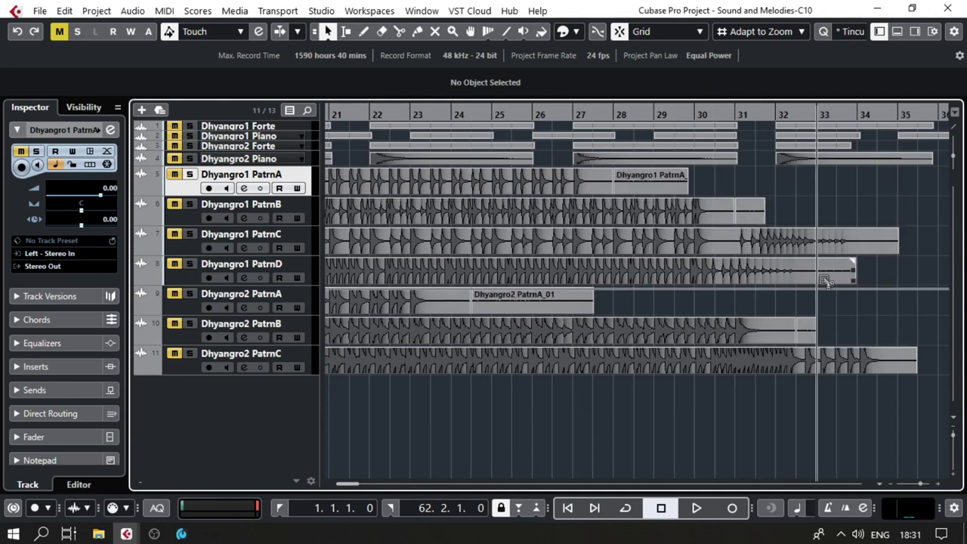
click(817, 276)
click(857, 245)
Delete the cut-off silent tails of all seven pattern events, with Dhyangro2 PatrnC ending at bar 35.
click(898, 361)
key(Delete)
click(809, 338)
key(Delete)
click(836, 284)
key(Delete)
click(886, 242)
key(Delete)
click(741, 221)
click(518, 311)
key(Delete)
click(643, 190)
key(Delete)
drag(749, 417, 359, 216)
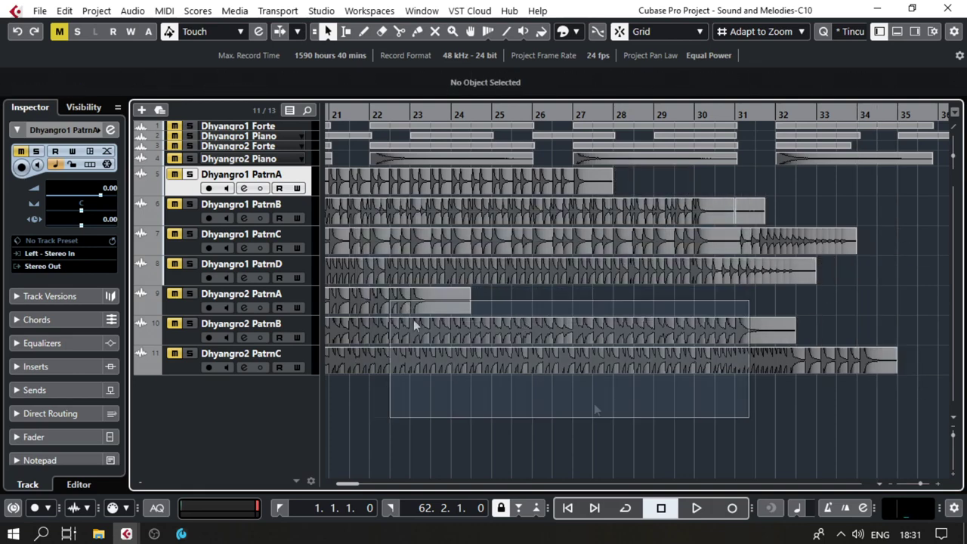
click(748, 208)
key(Delete)
Give all seven pattern events a fade-out of 0.1.3.1 and bring the whole arrangement into view.
drag(704, 425, 404, 175)
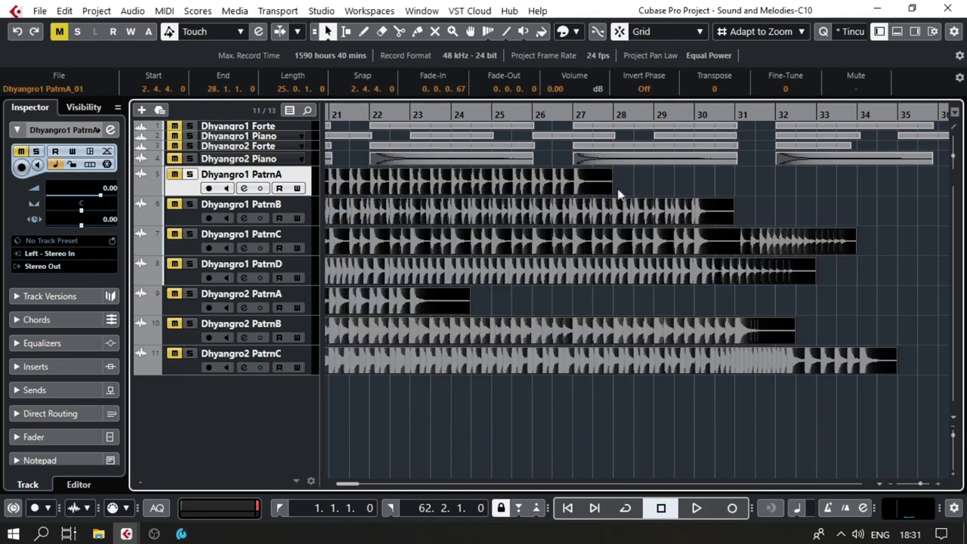
drag(605, 173, 590, 173)
key(g)
key(g)
key(g)
click(645, 244)
drag(337, 113, 314, 138)
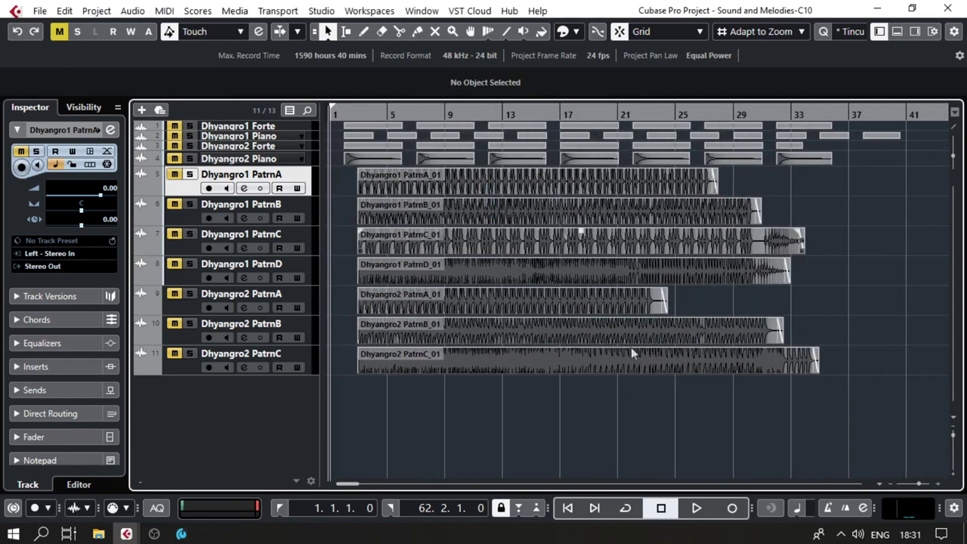
Select the events on all seven Dhyangro1 and Dhyangro2 pattern tracks.
drag(901, 419, 123, 63)
drag(885, 461, 316, 193)
drag(821, 431, 339, 191)
Play the Dhyangro2 PatrnC track soloed from bar 21 and check its level in the MixConsole.
click(192, 369)
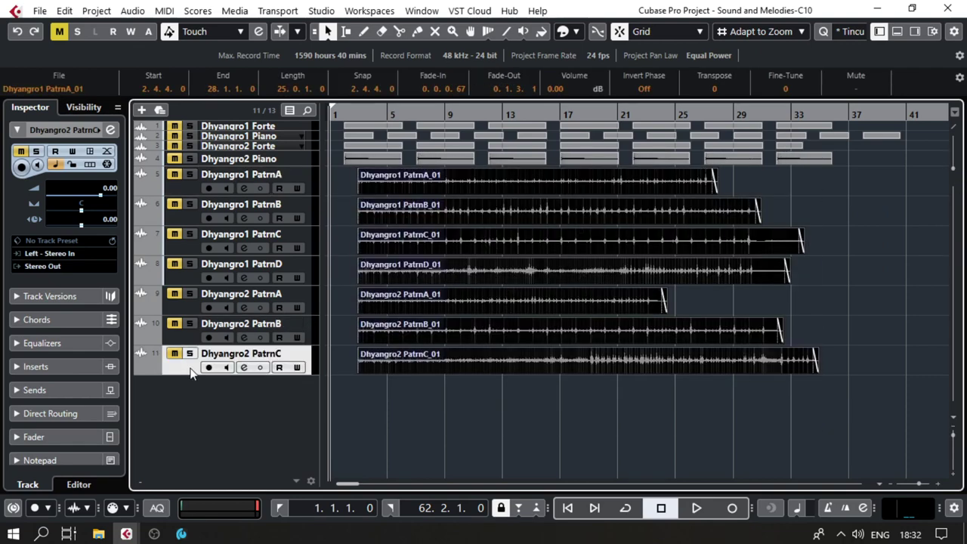
key(space)
click(611, 114)
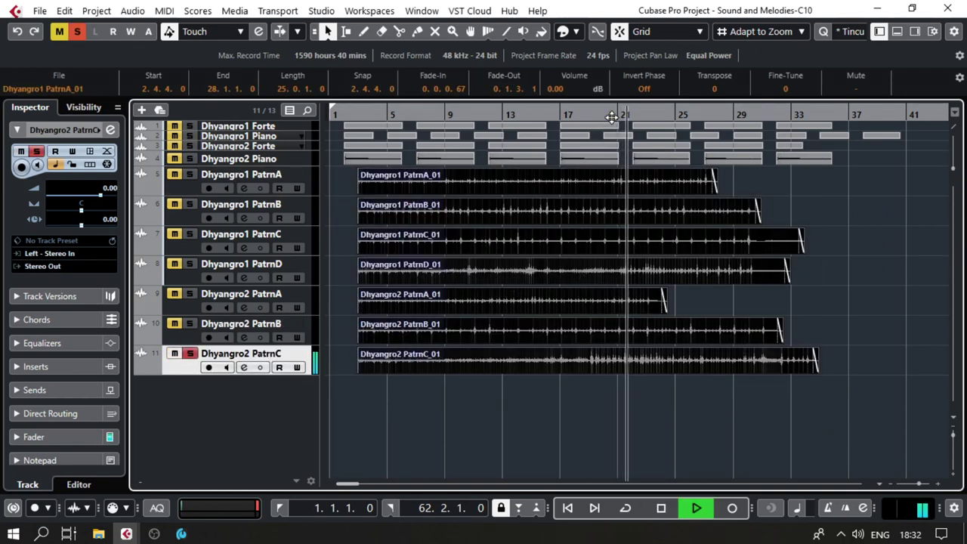
key(F3)
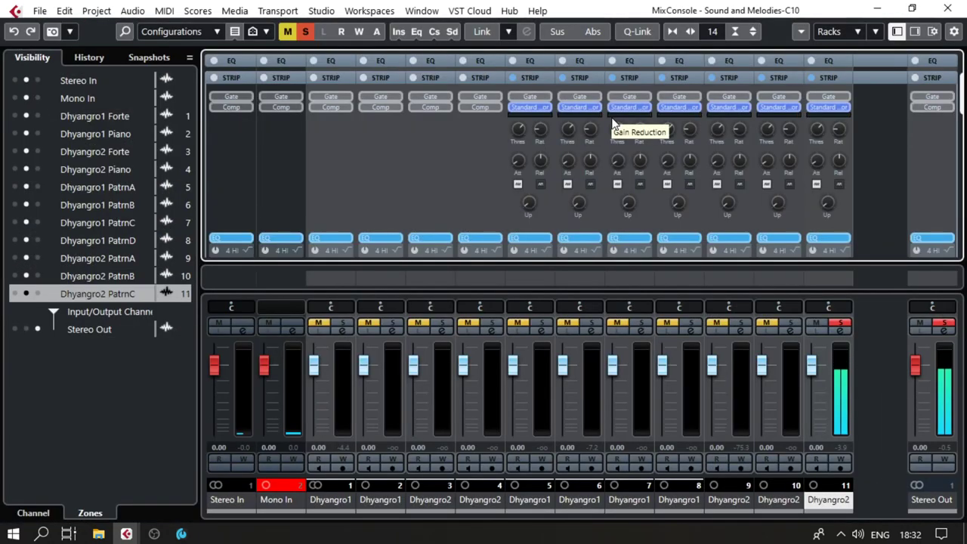
key(F3)
key(space)
Play the Dhyangro2 PatrnA track soloed to check its sound.
click(190, 294)
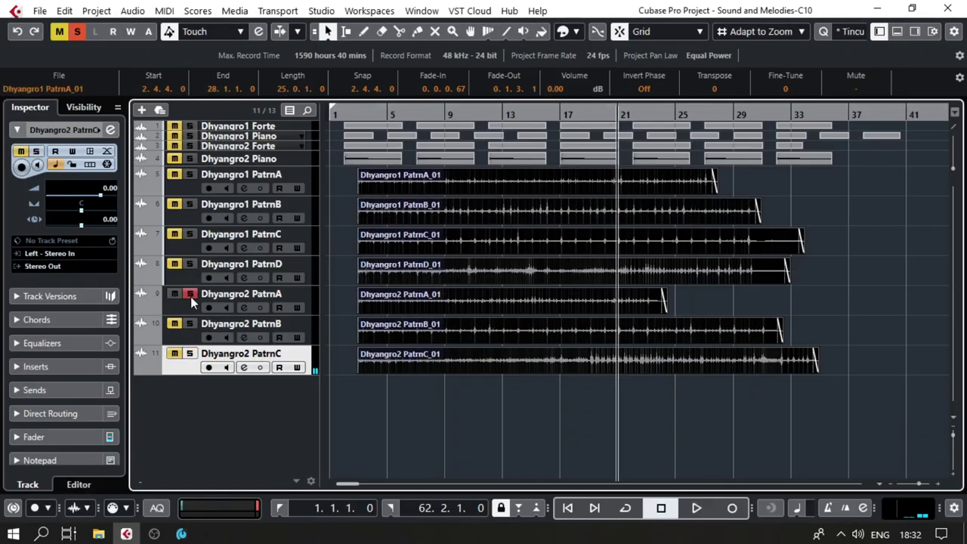
click(192, 309)
key(space)
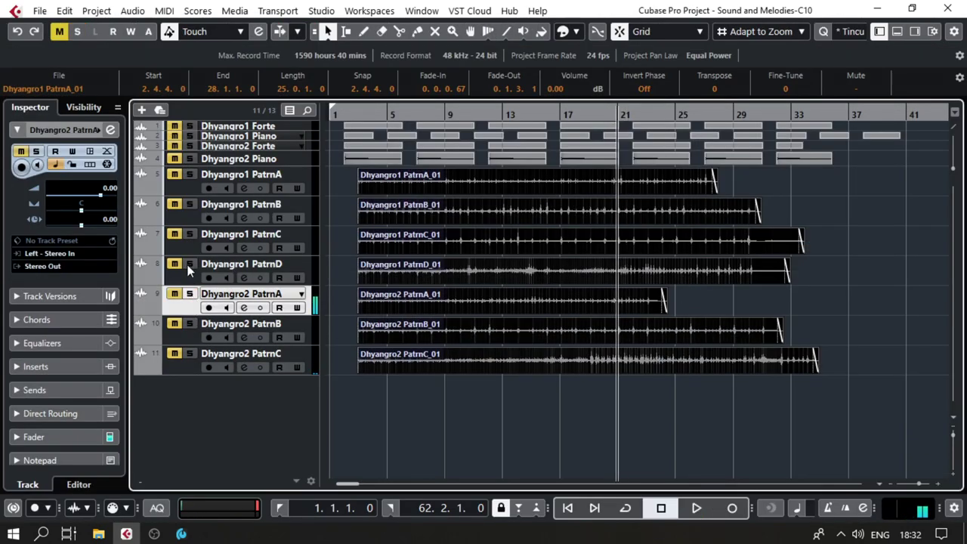
Play the Dhyangro1 PatrnD and PatrnC tracks soloed one after the other to check their sound.
click(191, 280)
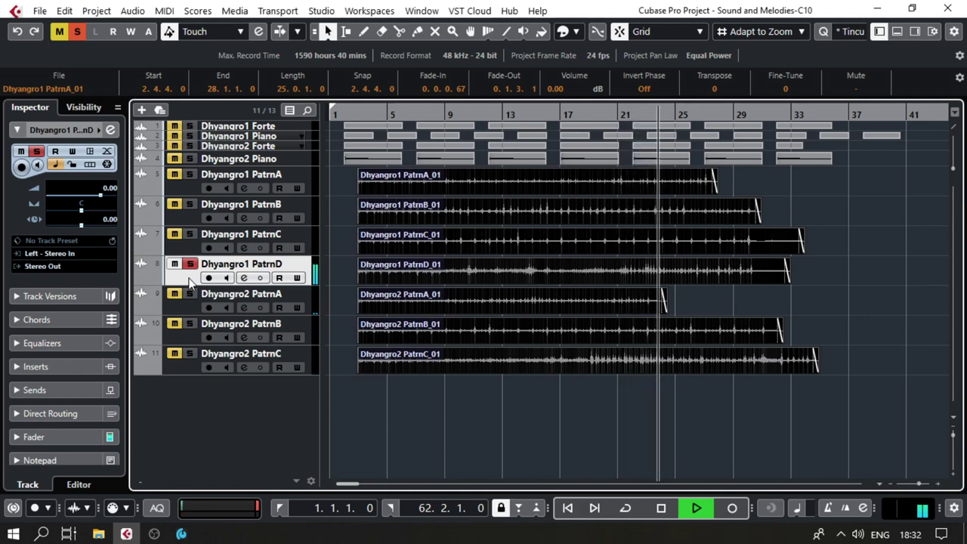
click(189, 264)
key(space)
click(190, 235)
key(space)
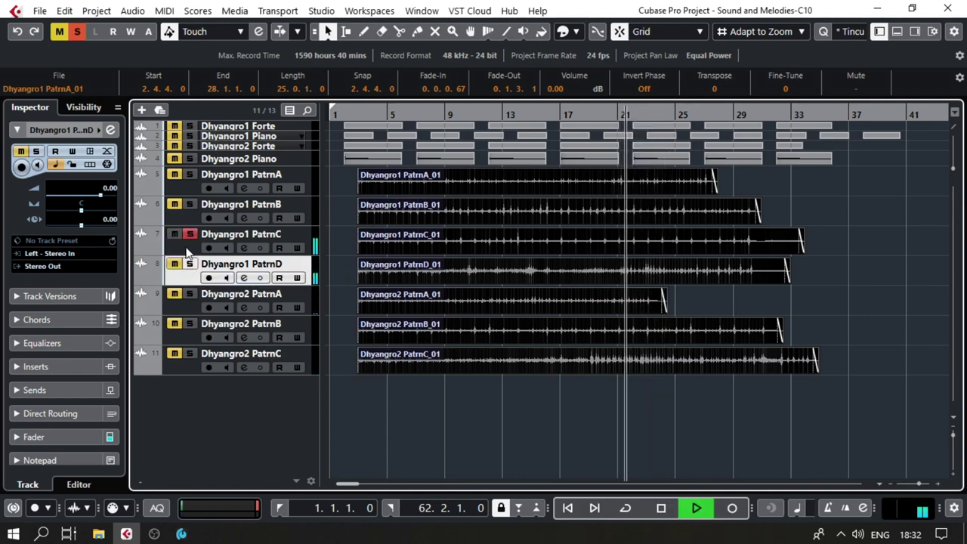
click(190, 236)
key(space)
Render the events on all seven Dhyangro pattern tracks in place as separate events, with channel settings, 32 bit float and muted source events.
mouse_move(730, 423)
mouse_down()
mouse_move(404, 146)
mouse_move(411, 185)
mouse_up()
right_click(451, 189)
mouse_move(641, 251)
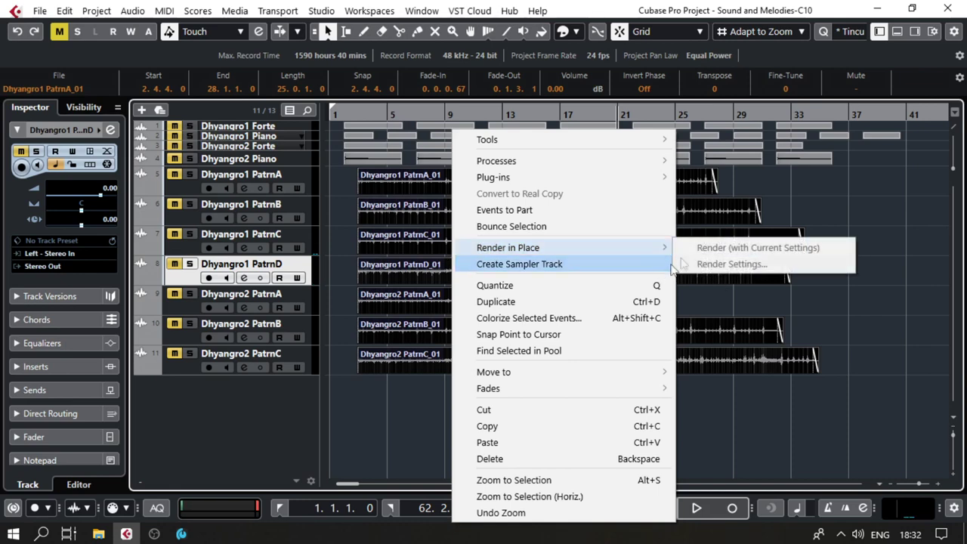
click(415, 406)
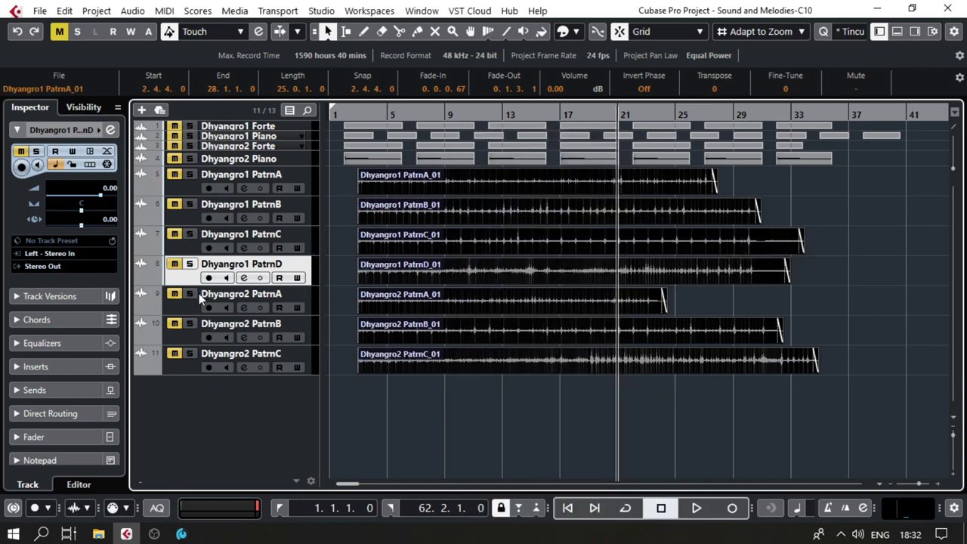
click(181, 194)
shift+click(185, 373)
click(185, 373)
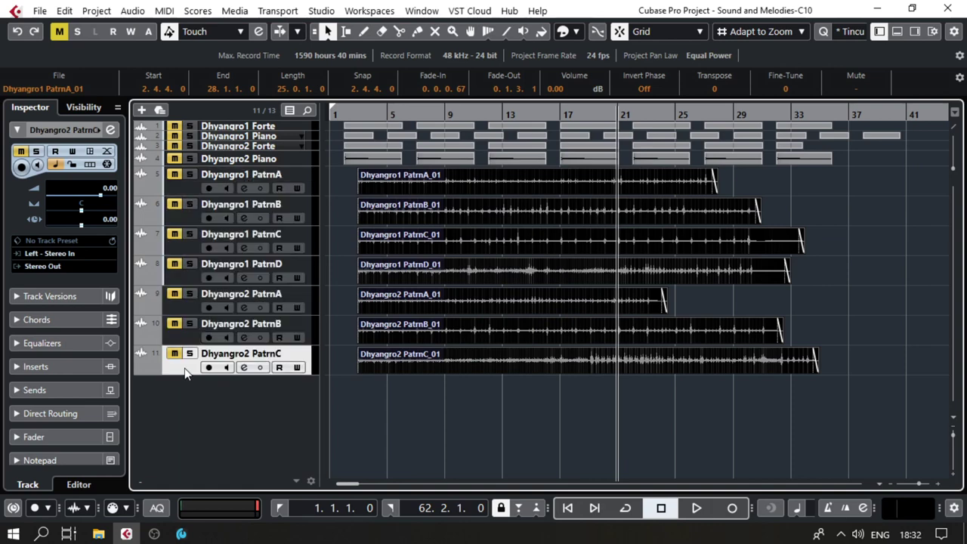
shift+click(184, 191)
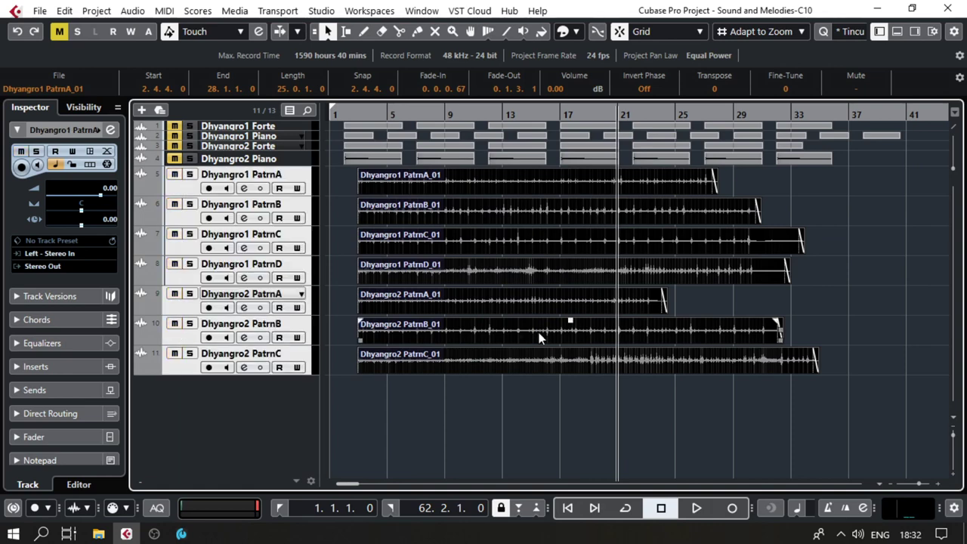
right_click(530, 311)
mouse_move(609, 250)
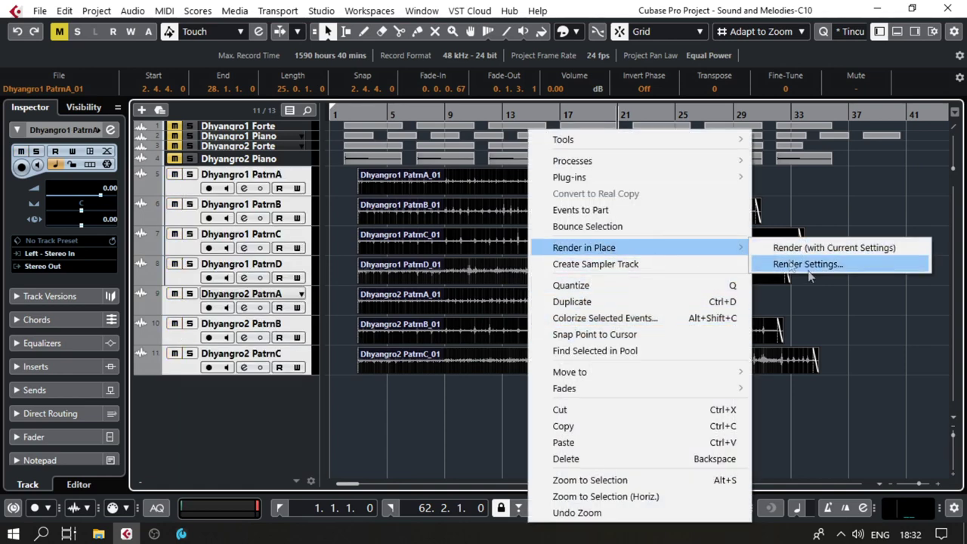
click(808, 270)
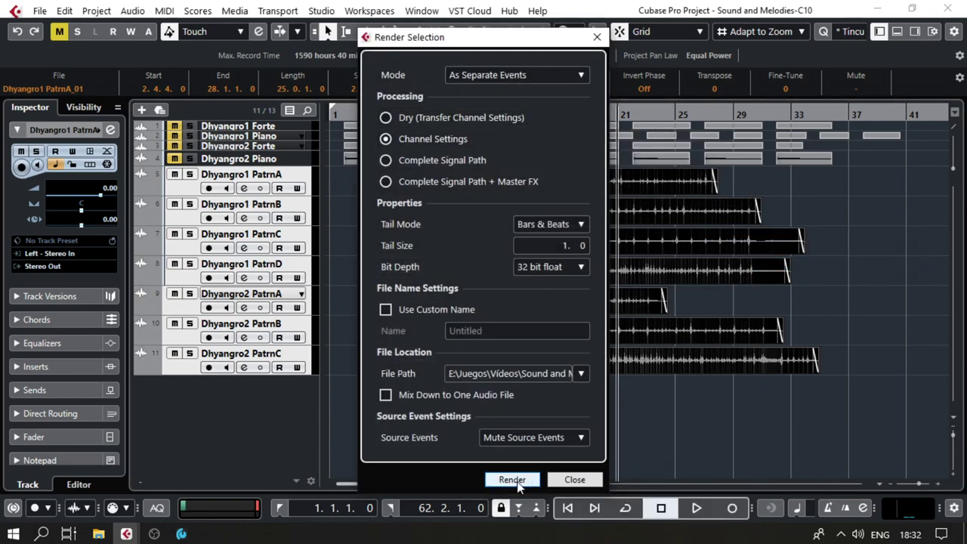
click(513, 480)
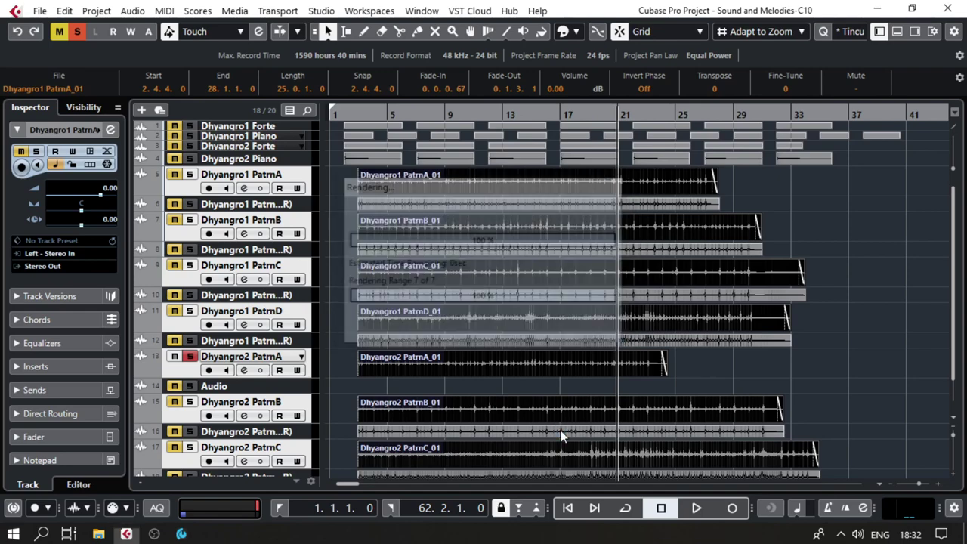
Move the seven rendered pattern tracks together below the original pattern tracks.
scroll(505, 244, down, 2)
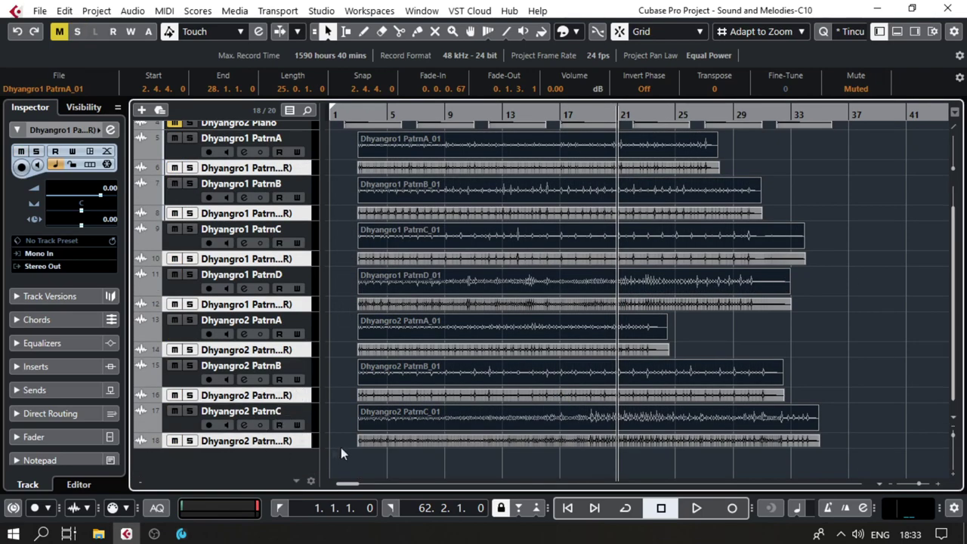
right_click(307, 445)
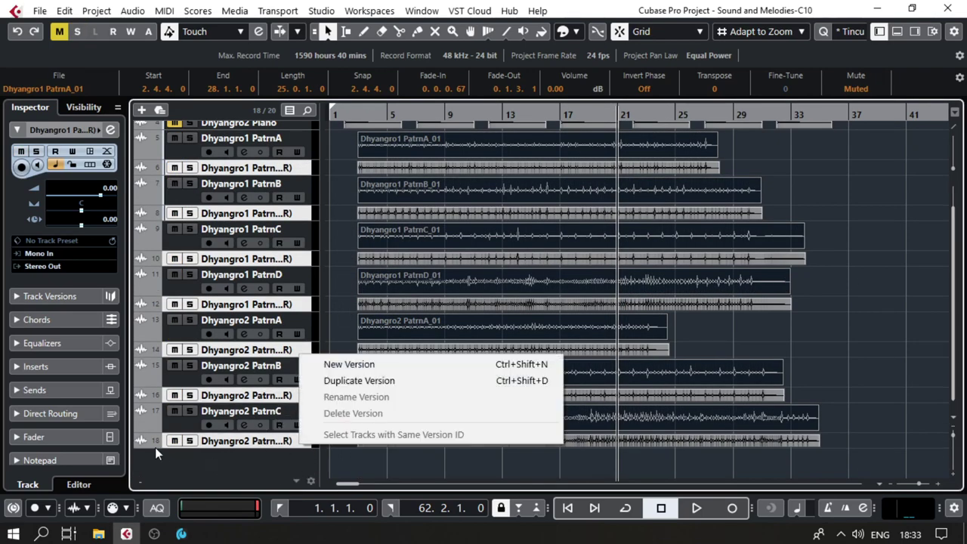
key(Escape)
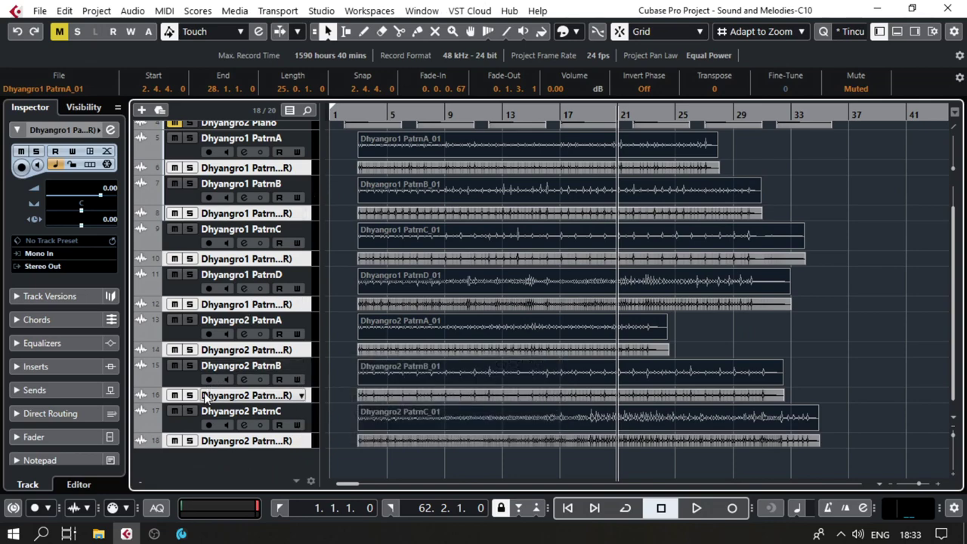
drag(168, 470, 170, 470)
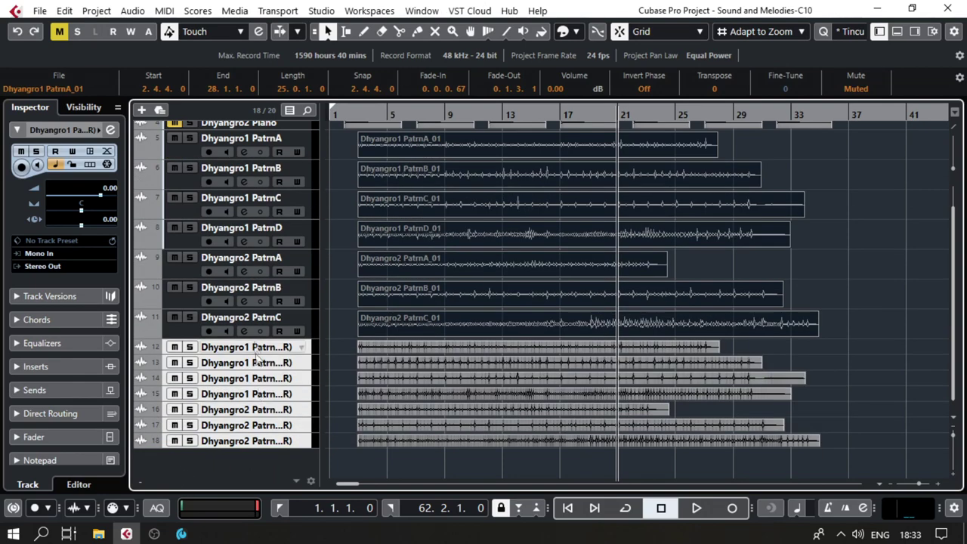
Remove the seven original Dhyangro1 and Dhyangro2 pattern tracks, keeping the rendered ones, and close the project.
click(186, 329)
scroll(189, 318, up, 1)
shift+click(227, 175)
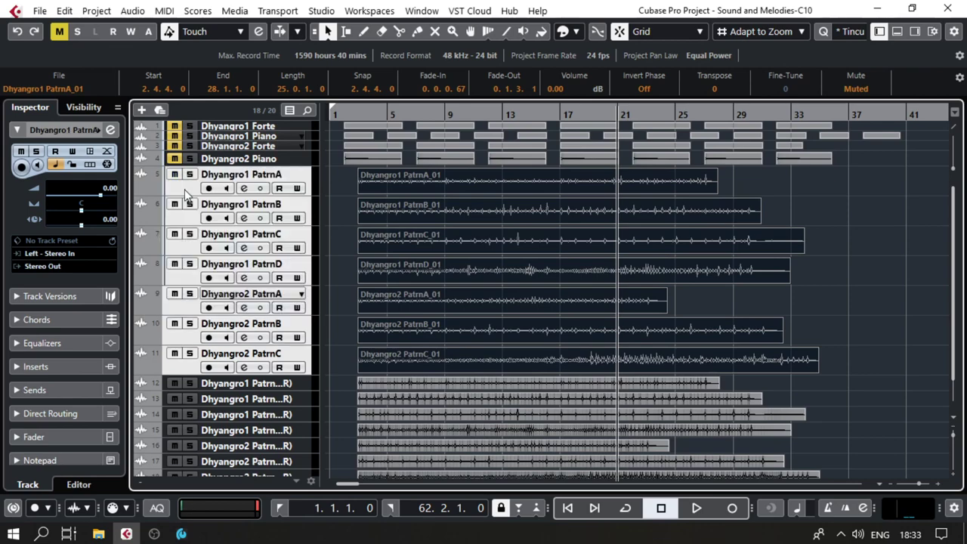
right_click(203, 165)
click(252, 224)
click(452, 302)
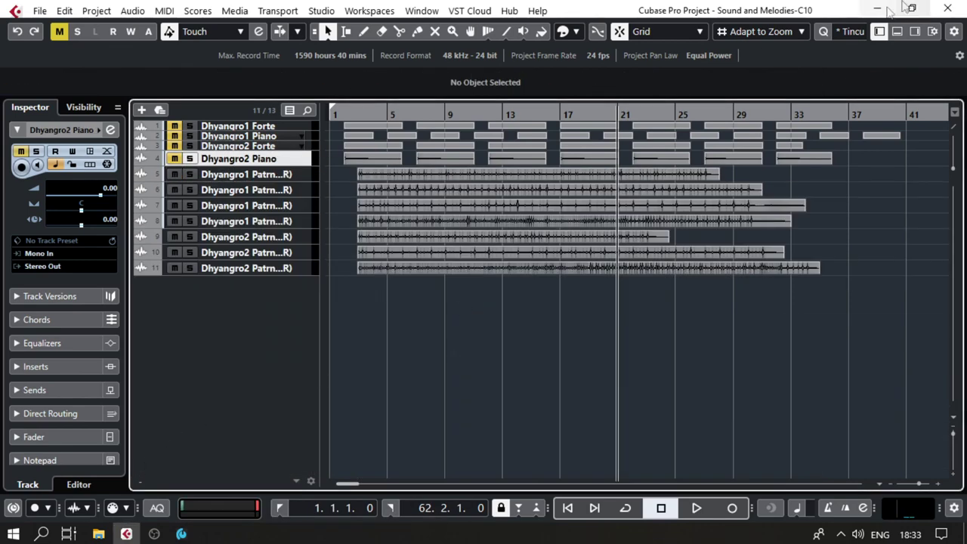
click(957, 6)
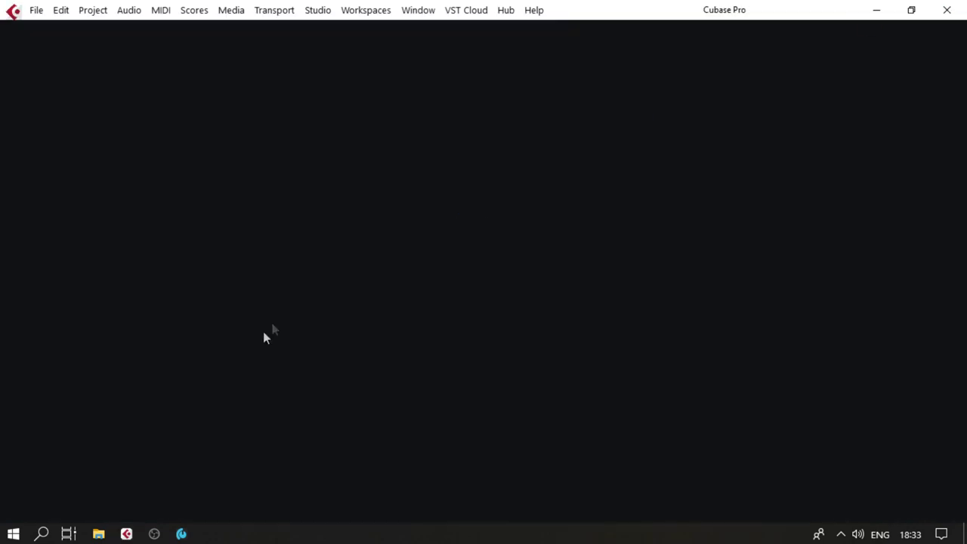
Switch to File Explorer and copy the seven newly rendered pattern WAV files from the Audio folder into the Dhyangro Samples folder.
key(alt+Tab)
double_click(212, 170)
click(215, 170)
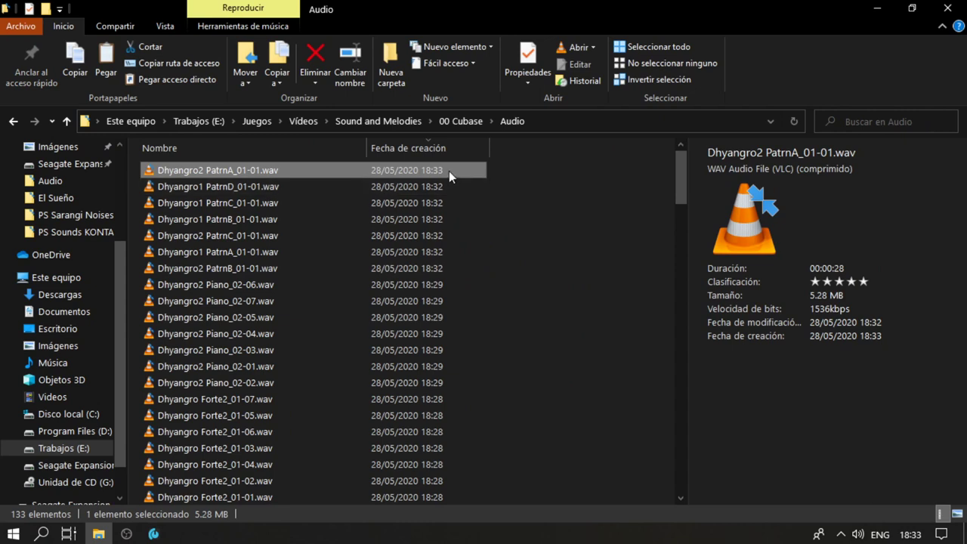
click(231, 188)
click(234, 175)
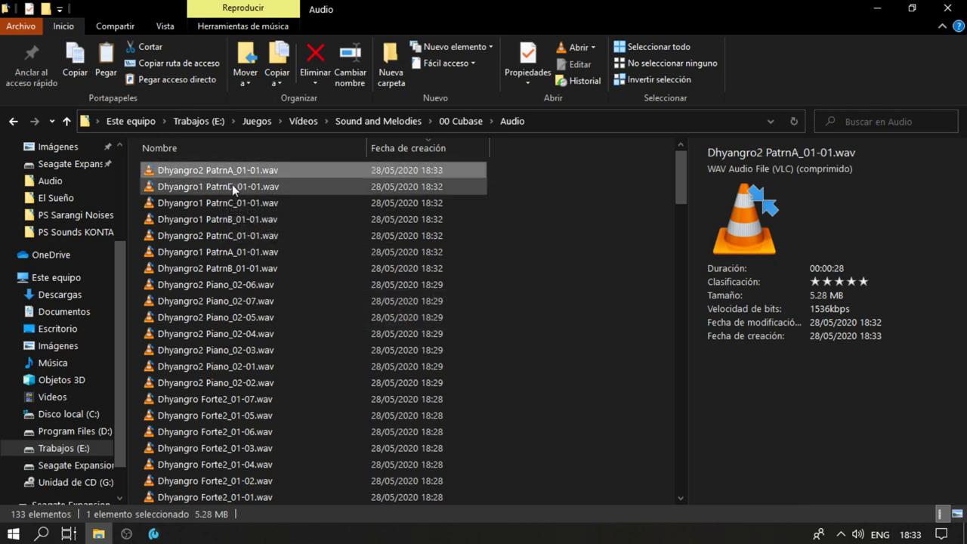
shift+click(241, 264)
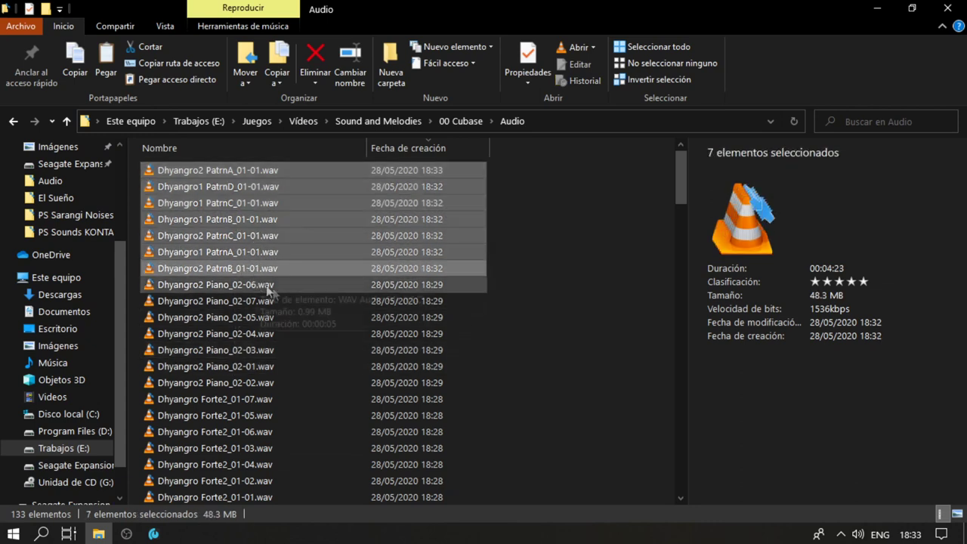
scroll(301, 302, down, 2)
scroll(301, 302, up, 2)
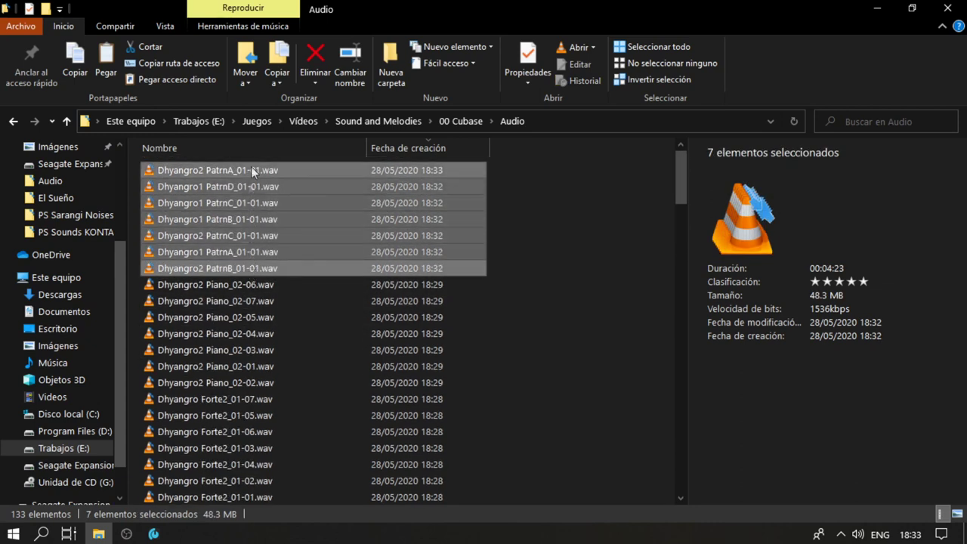
key(alt+Up)
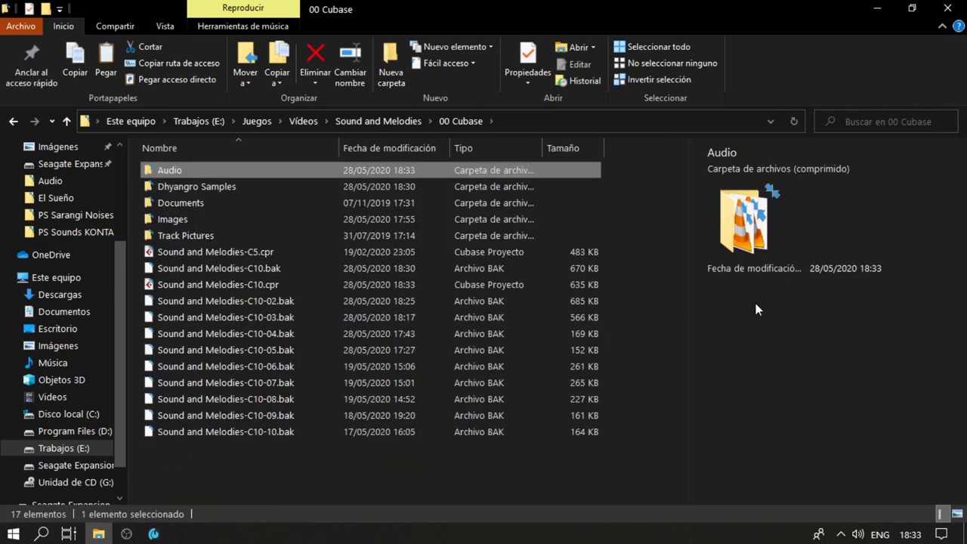
key(Down)
key(Return)
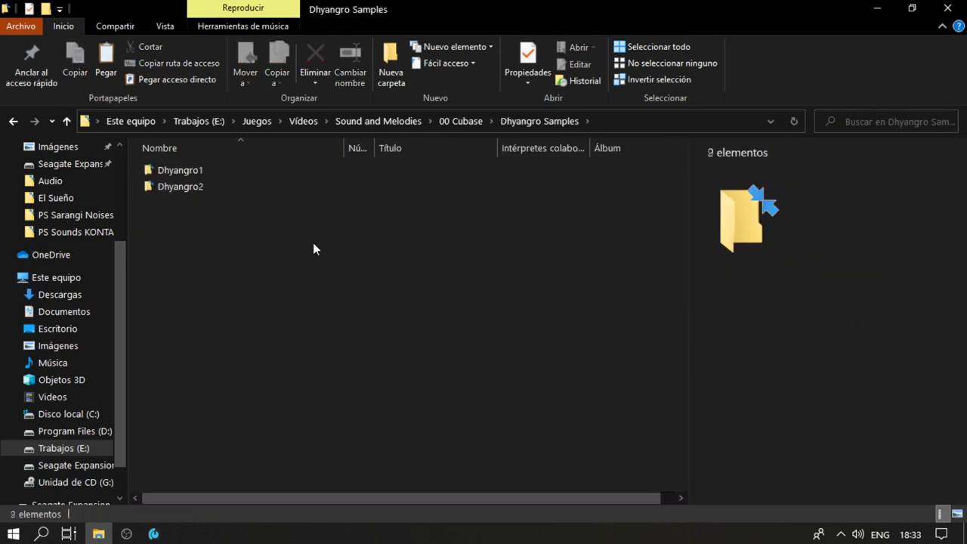
key(ctrl+v)
Batch-rename the four Dhyangro1 pattern files as "Dhyangro1 Pattern" and move them into the Dhyangro1 folder.
click(261, 202)
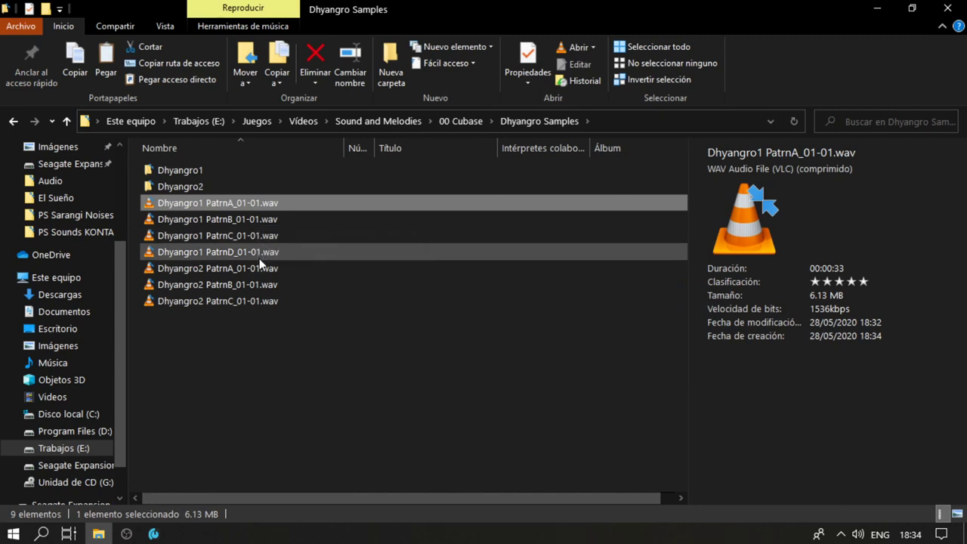
shift+click(259, 256)
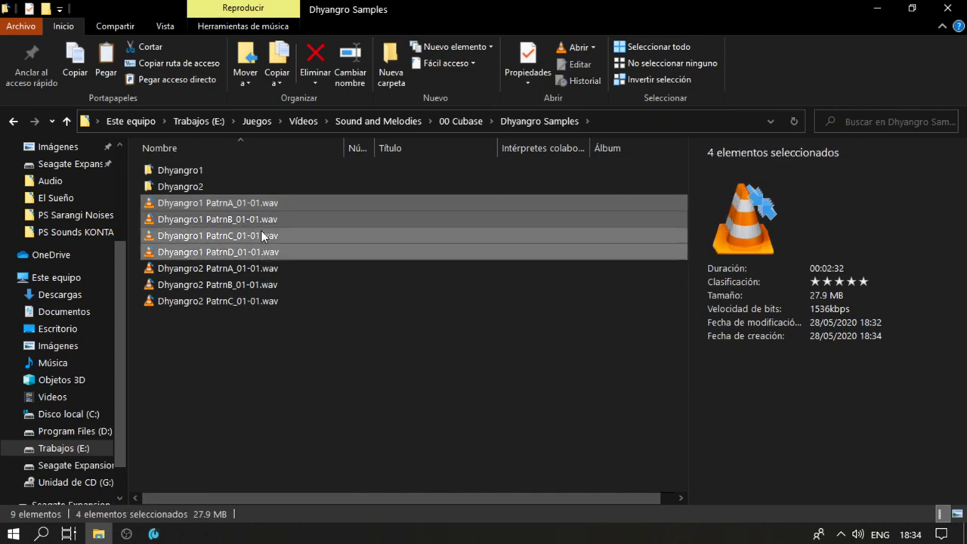
click(262, 253)
shift+click(264, 204)
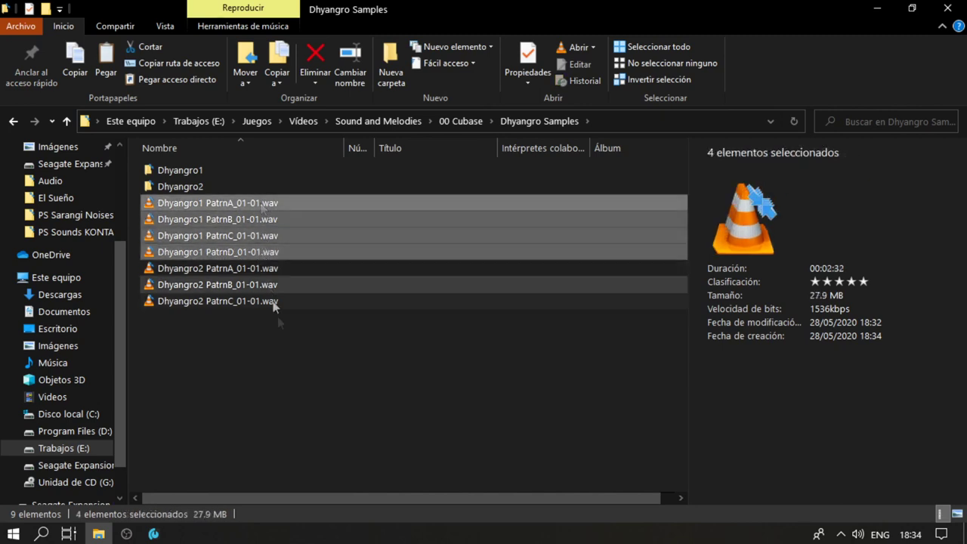
key(F2)
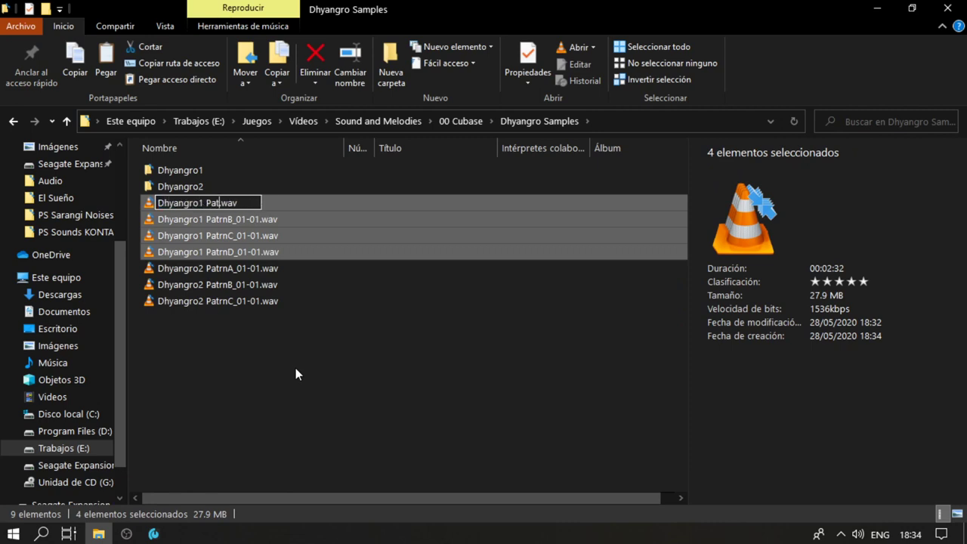
text(ttern)
key(Return)
drag(204, 215, 189, 175)
Batch-rename the three Dhyangro2 pattern files as "Dhyangro2 Pattern" and move them into the Dhyangro2 folder.
drag(244, 292, 239, 210)
key(F2)
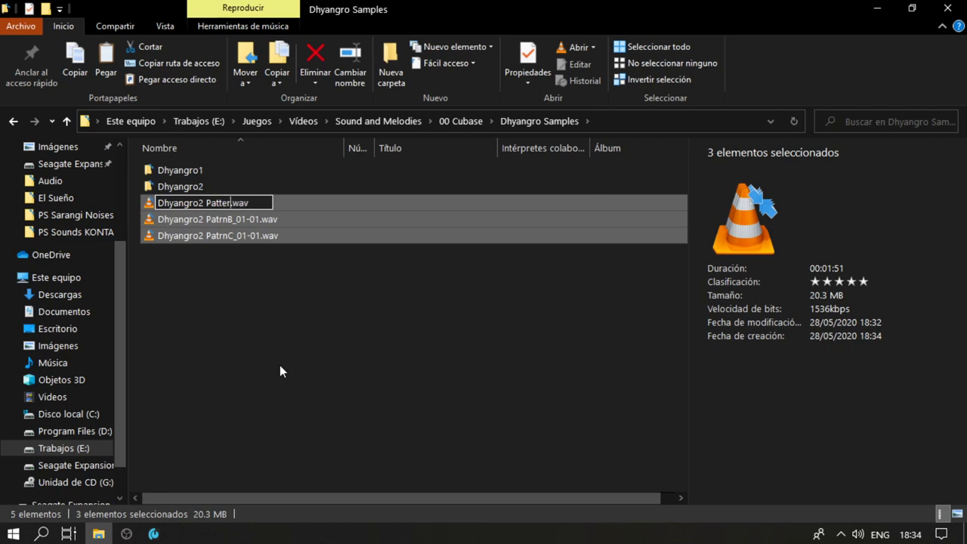
key(Return)
drag(225, 200, 201, 186)
Check the size and file count in the properties of the Dhyangro Samples folder.
right_click(360, 288)
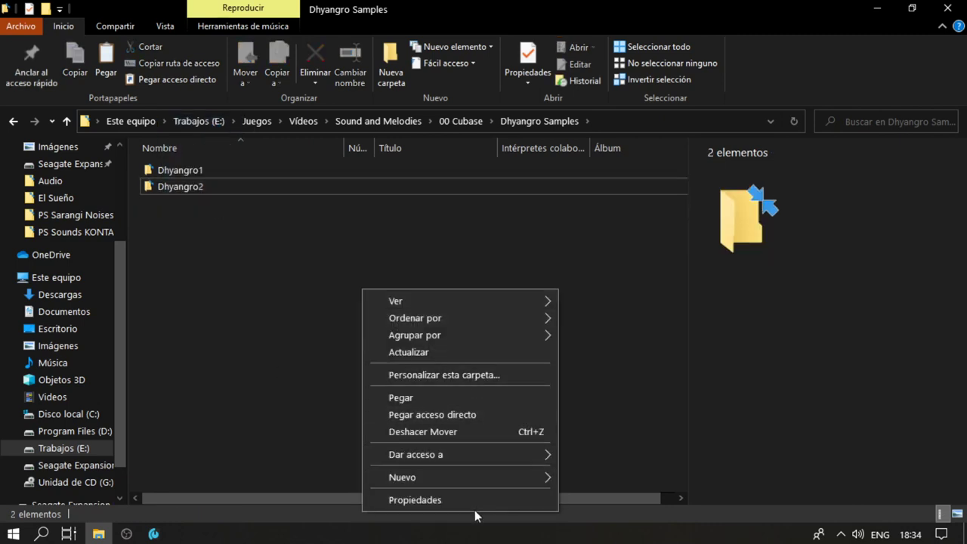
click(475, 504)
drag(141, 152, 514, 160)
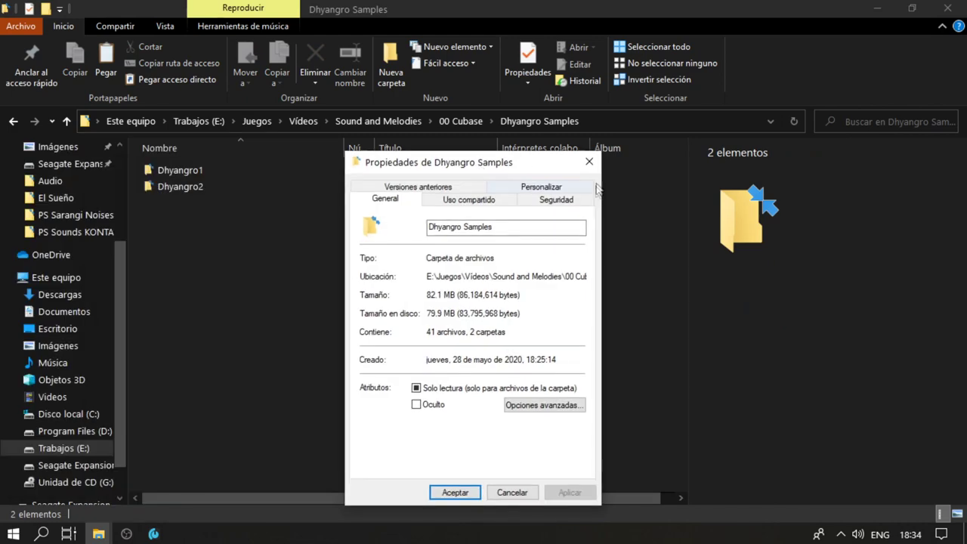
key(Escape)
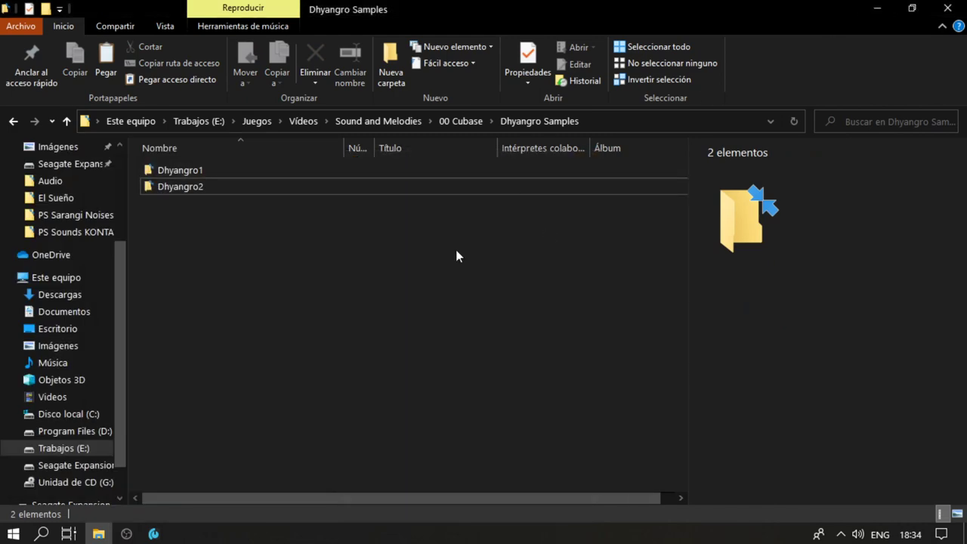